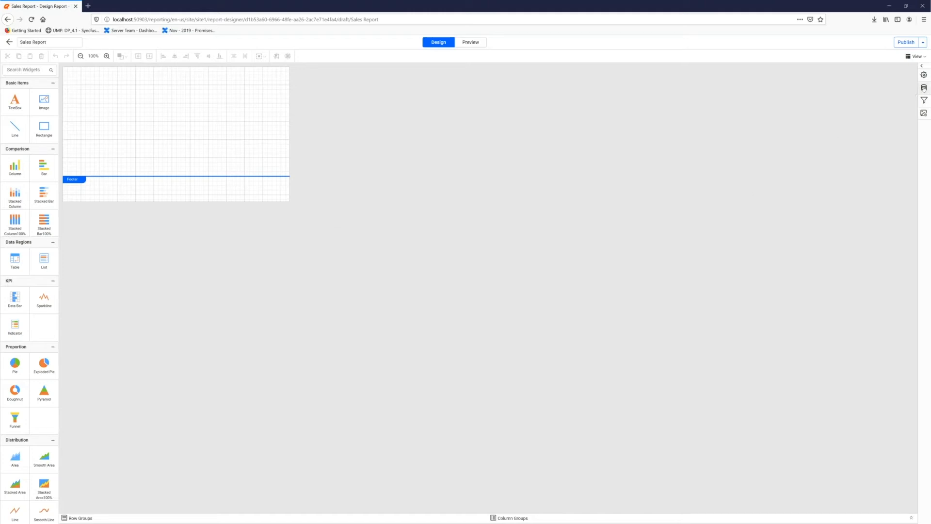
- Create a new SQL data source for the report and name it SalesData
left_click(925, 88)
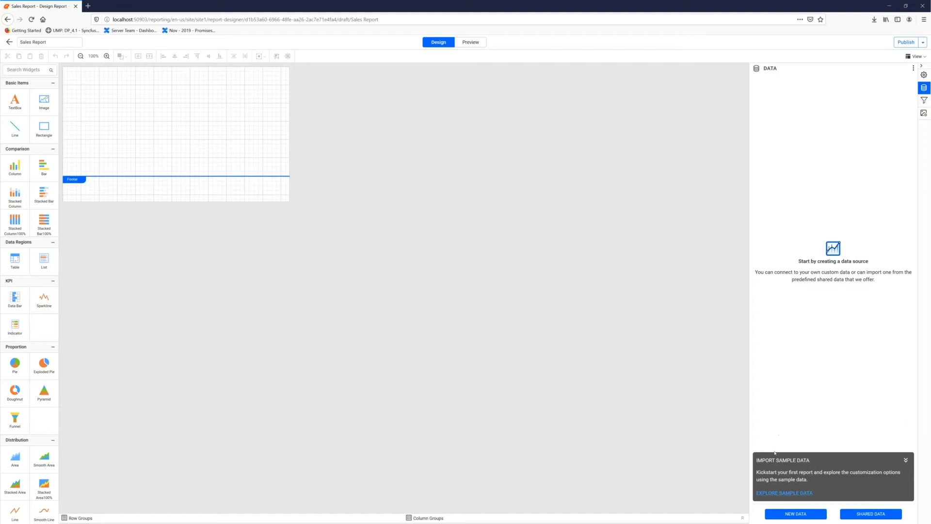
left_click(796, 514)
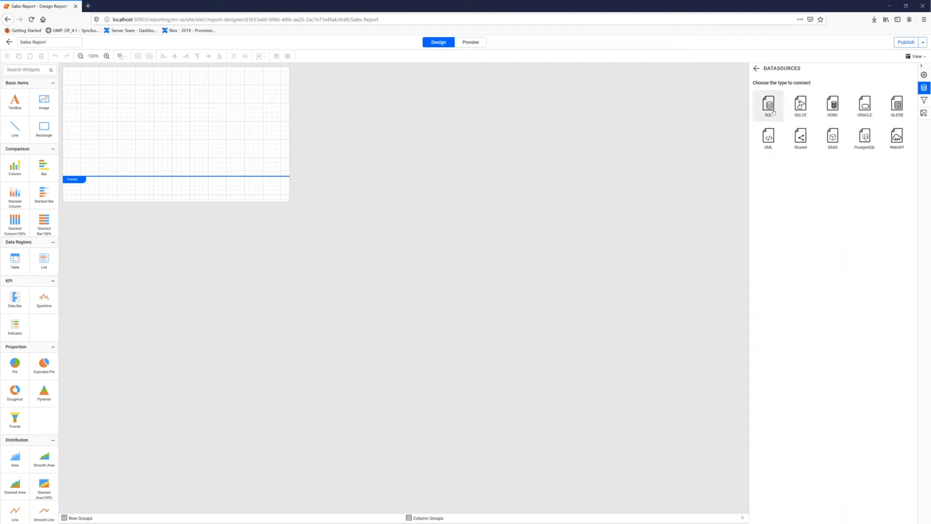
left_click(773, 112)
left_click_drag(788, 88, 753, 88)
type("S")
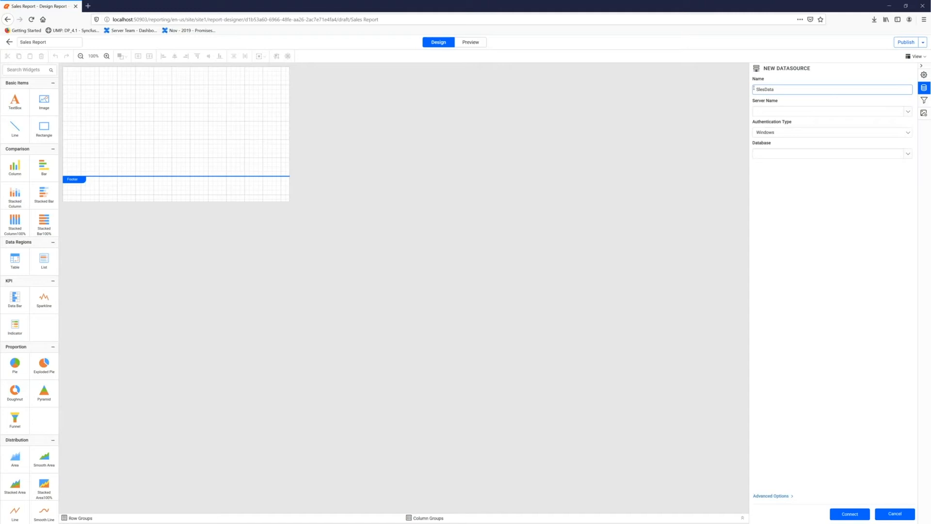
type("a")
- Connect SalesData through the advanced options by pasting the connection string with its password and setting the authentication type to None
left_click(777, 132)
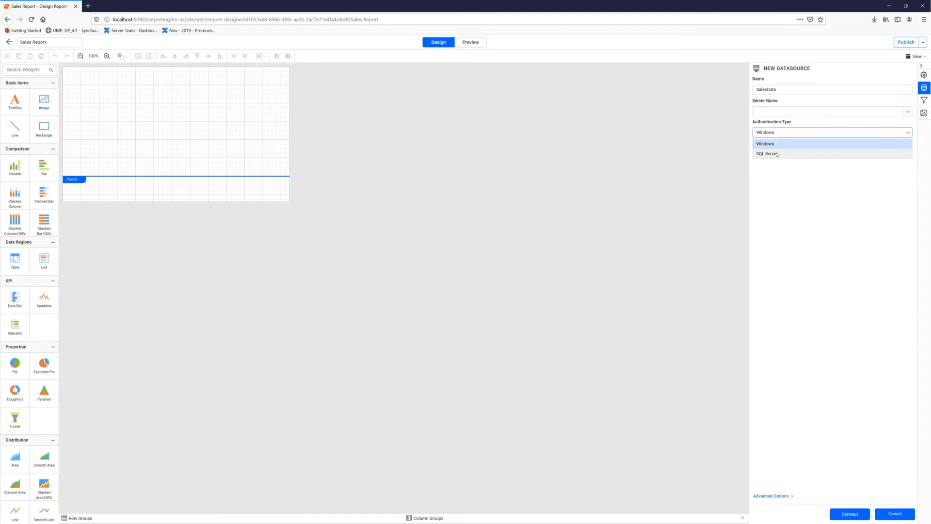
left_click(768, 153)
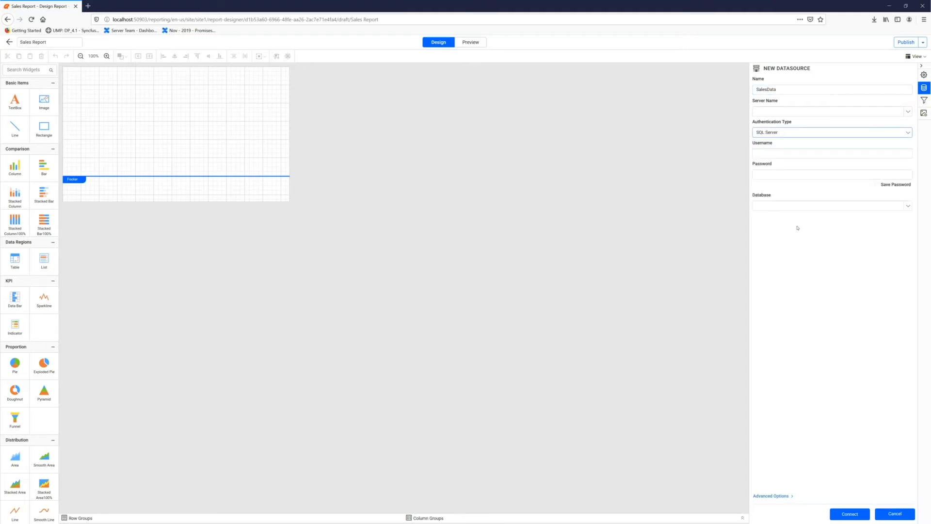
left_click(771, 495)
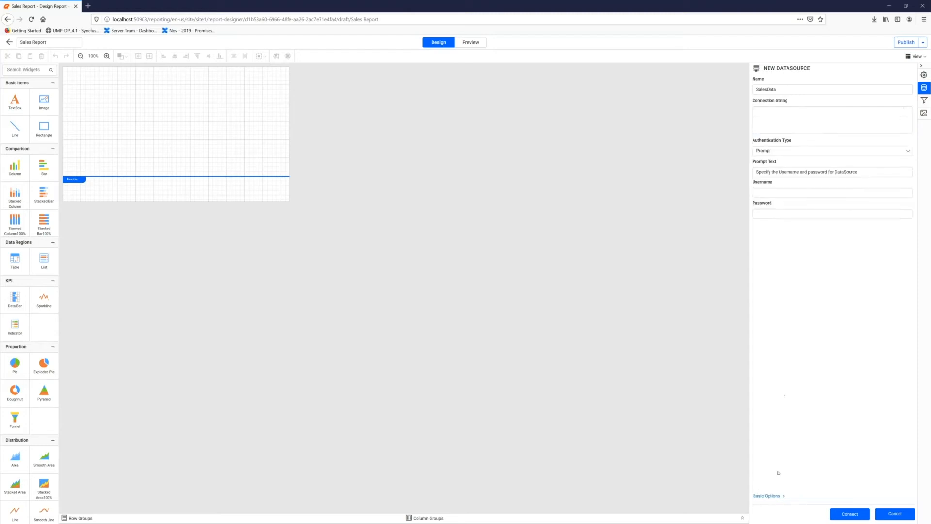
left_click(791, 120)
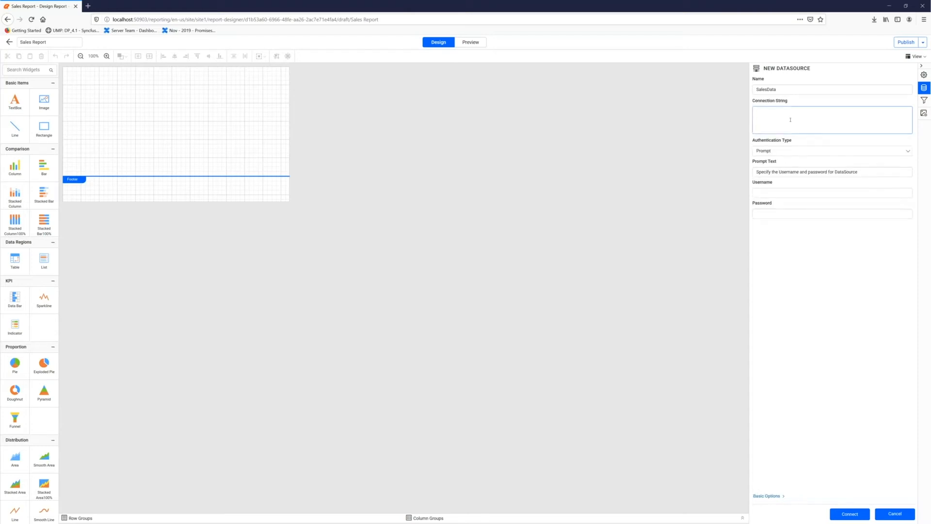
key("ctrl+v")
left_click(794, 152)
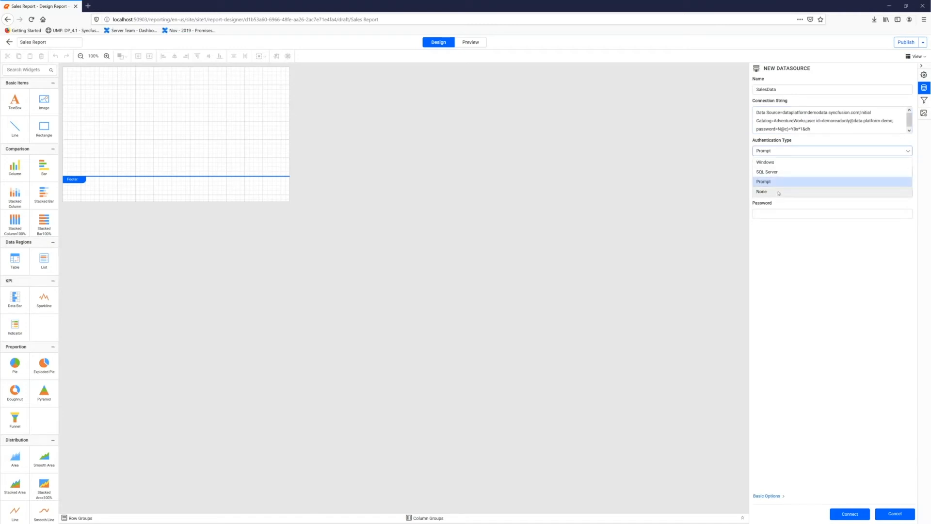
left_click(778, 192)
left_click(858, 511)
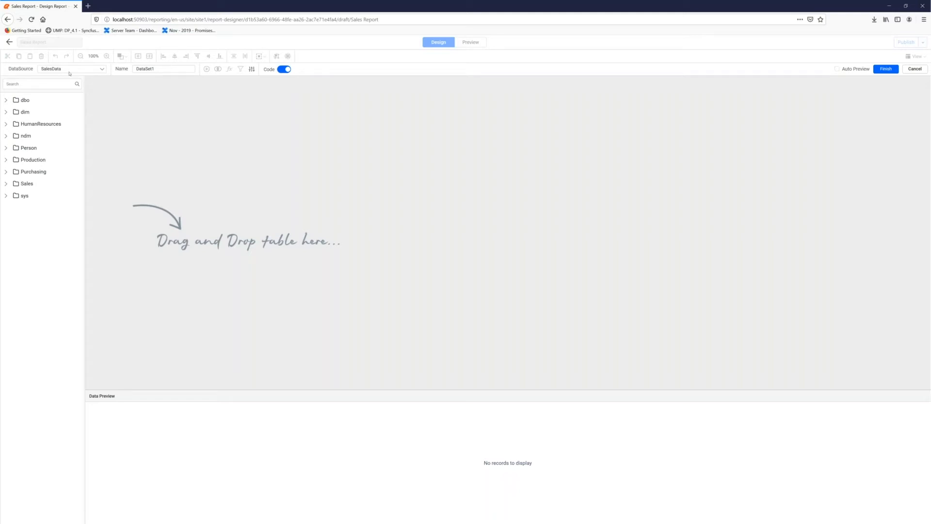
- Search the schema for productcategory and add the Production table ProductCategory to the query canvas
left_click(6, 84)
type("product")
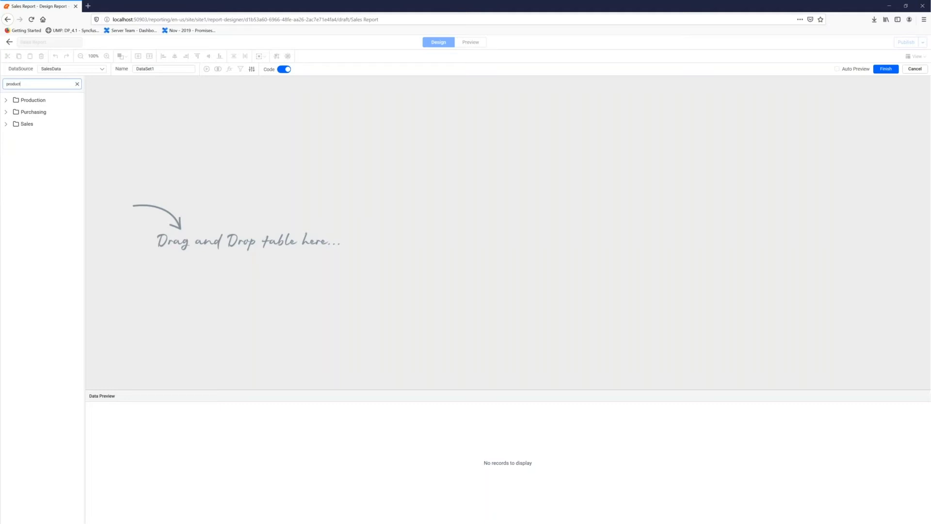
type("category")
left_click(5, 100)
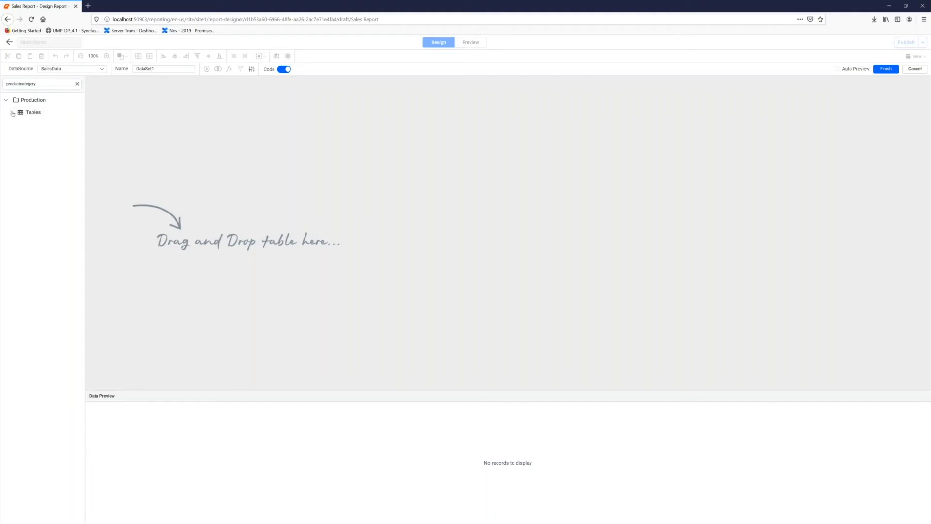
left_click(11, 112)
left_click_drag(36, 127, 202, 132)
- Name the dataset ProductCategory, generate its data preview, and finish the dataset
double_click(164, 69)
type("Pr")
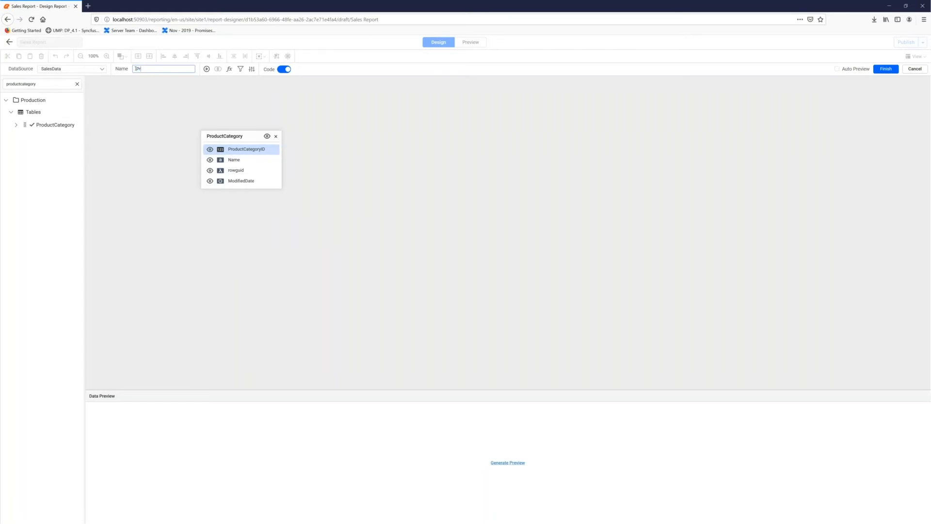
type("oductCategory")
left_click(513, 108)
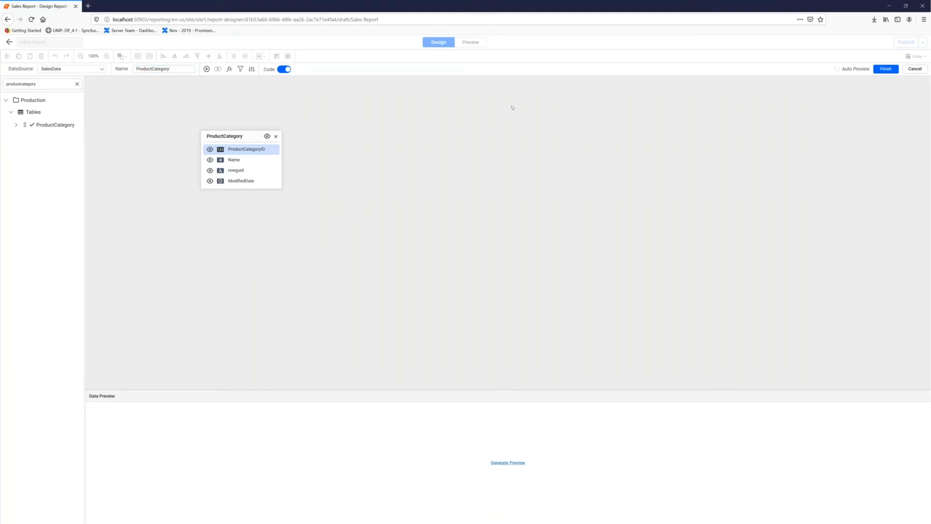
left_click(508, 464)
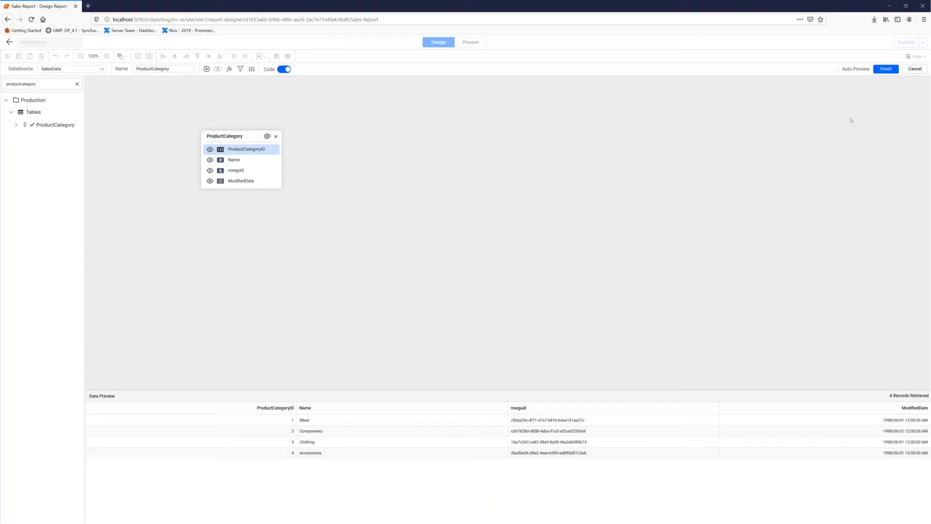
left_click(885, 70)
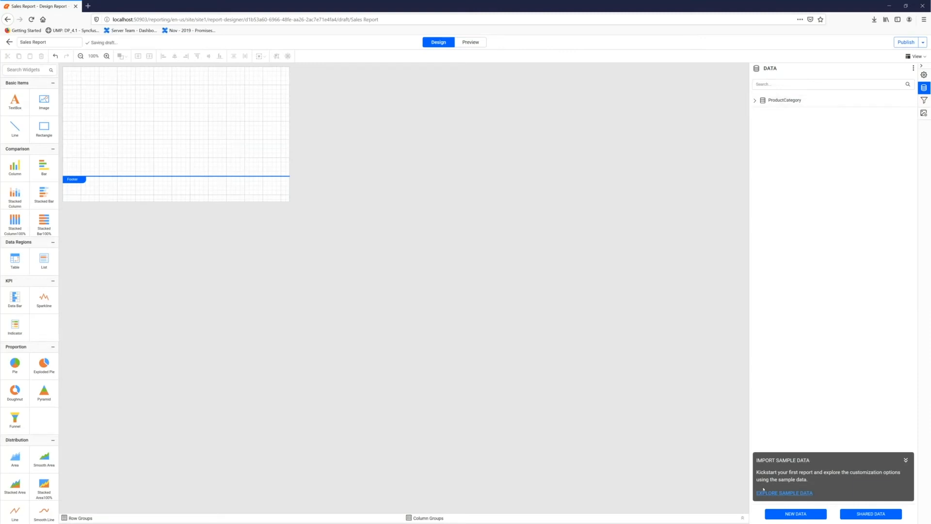
- Start another dataset from the existing SalesData source and name it ProductSubCategory
left_click(791, 513)
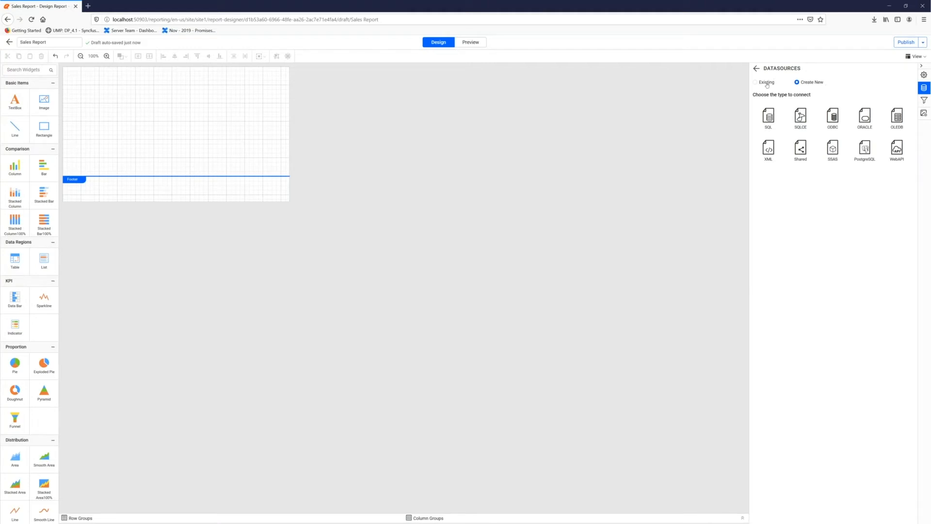
left_click(768, 83)
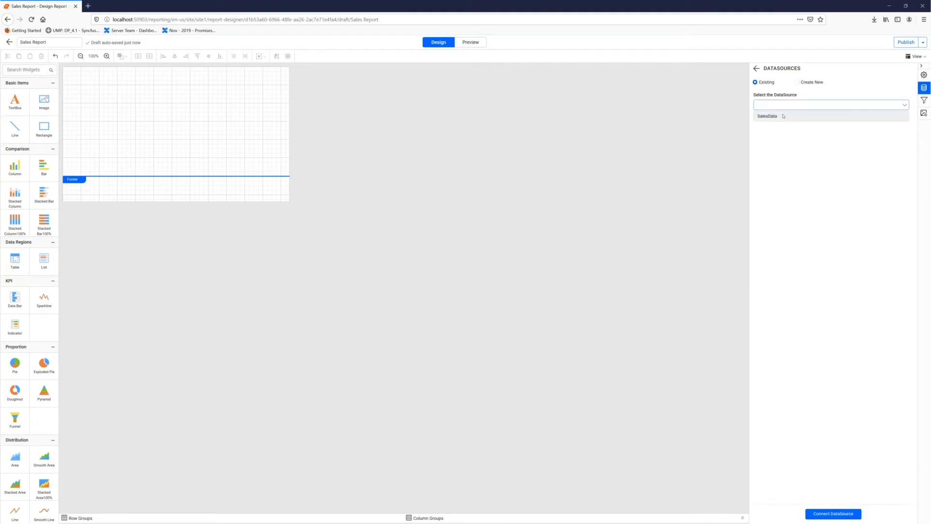
left_click(831, 514)
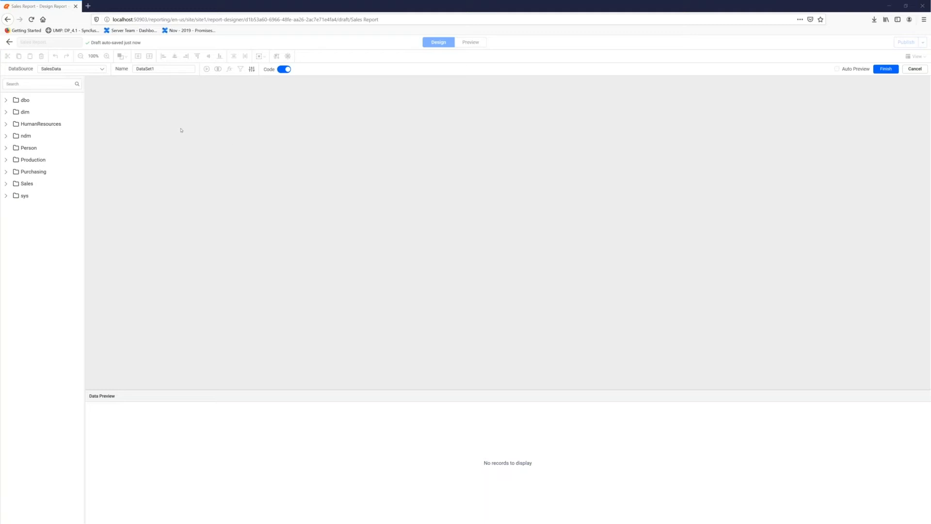
left_click_drag(163, 68, 134, 69)
type("ProductSubCategory")
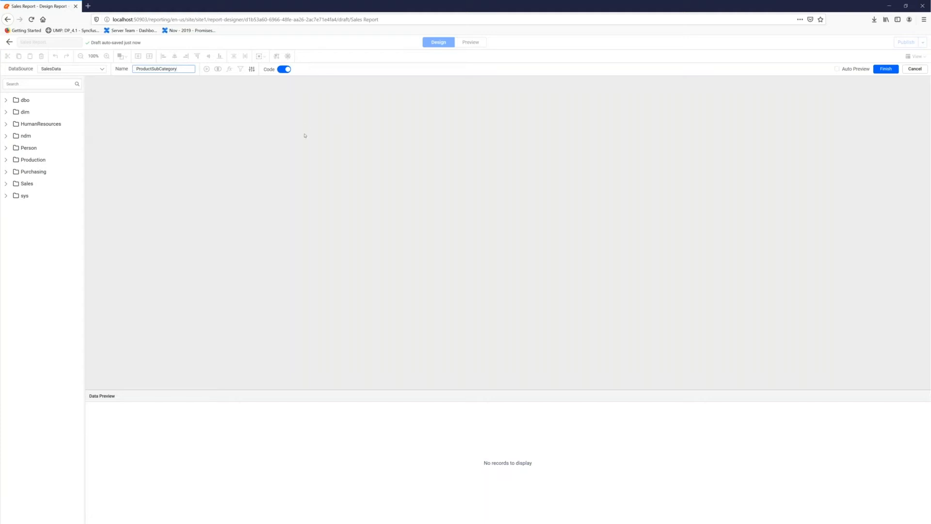
left_click(282, 70)
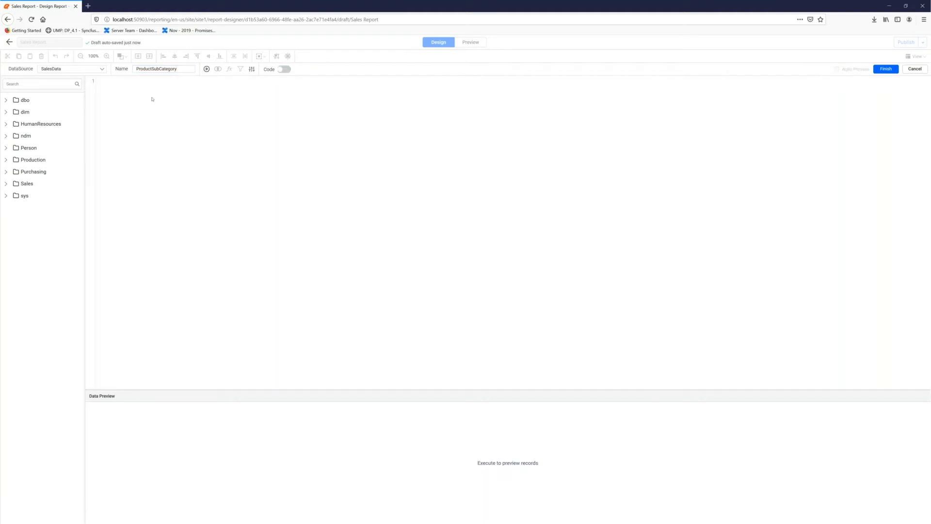
type("SELECT DISTINCT ProductCategoryID, Name FROM\tProduction.ProductCategory ORDER BY\tName")
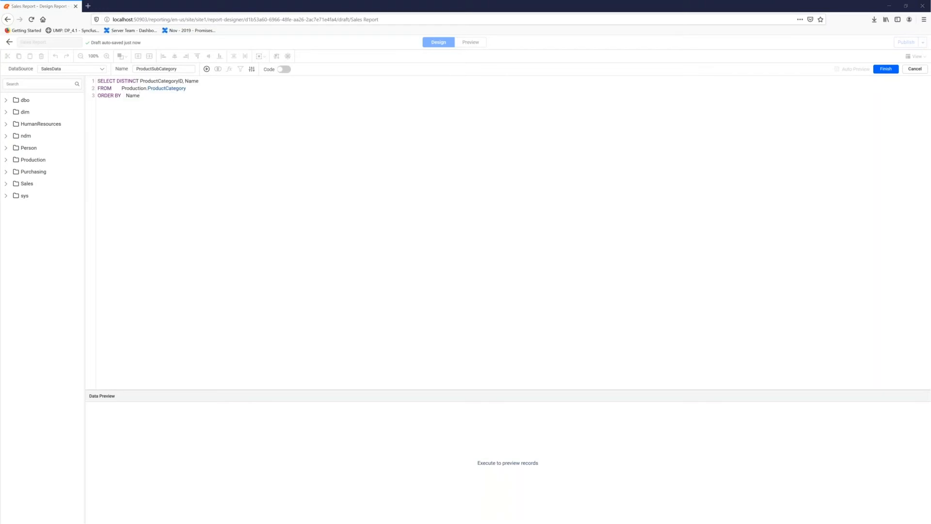
key("ctrl+a")
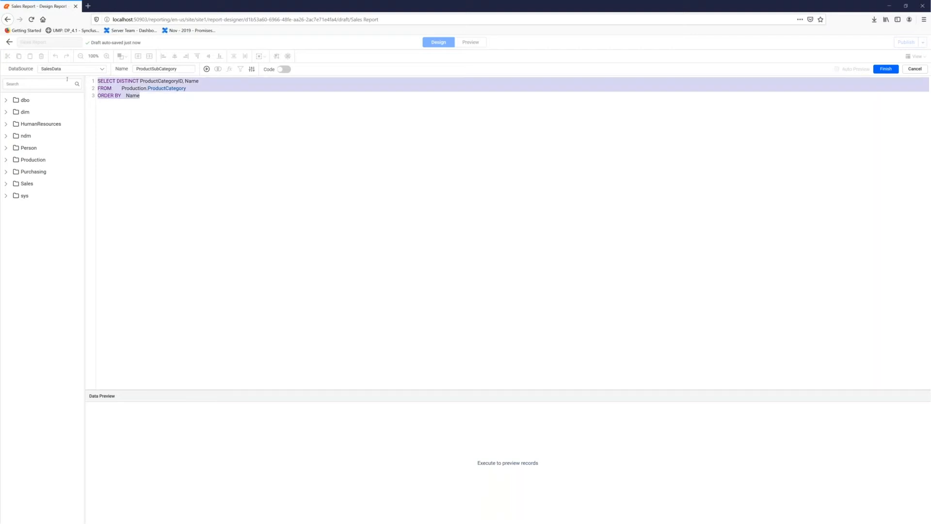
type("SELECT\tProductSubcategoryID, ProductCategoryID, Name FROM\tProduction.ProductSubcategory WHERE\t(ProductCategoryID = @ProductCategory)")
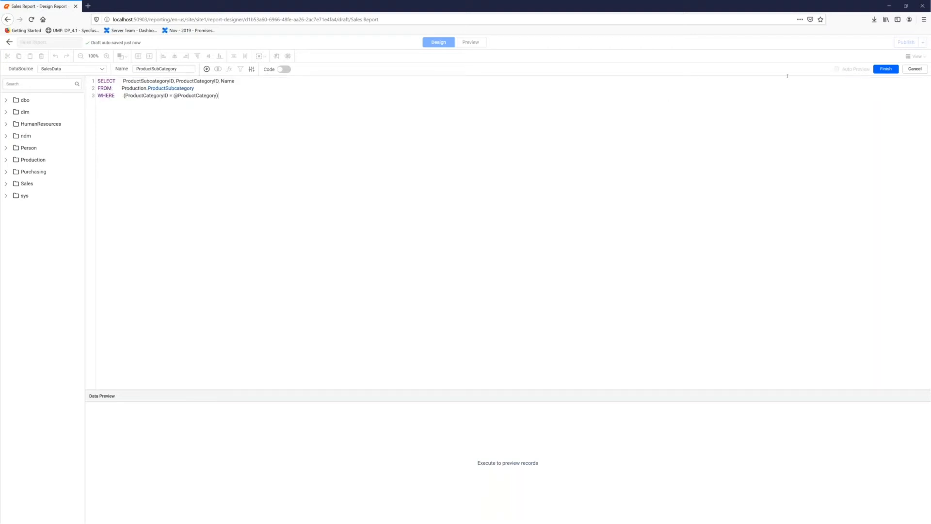
left_click(886, 69)
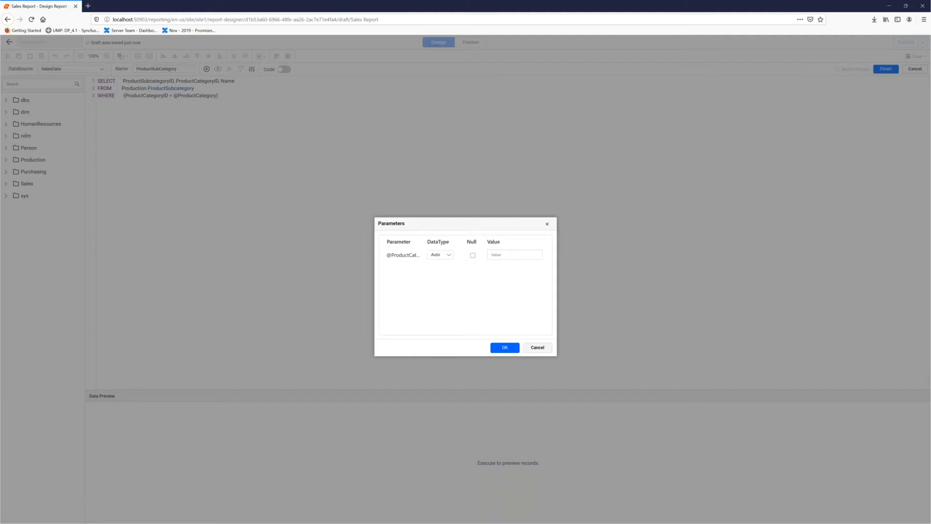
left_click(473, 255)
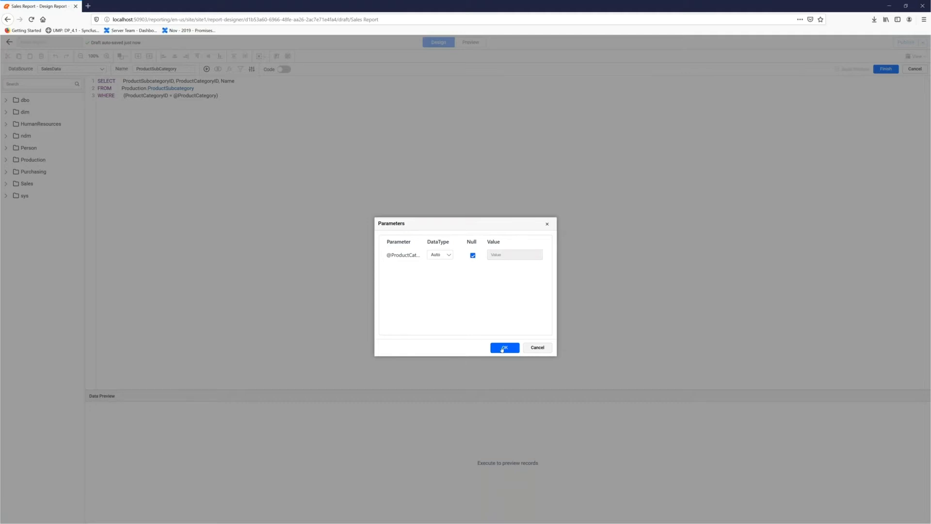
left_click(504, 348)
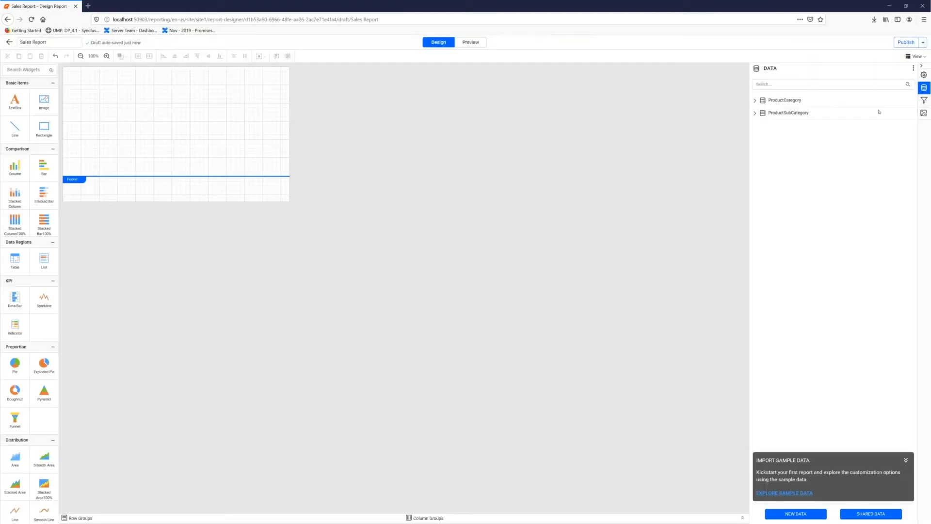
- Start a third dataset by connecting to the existing SalesData source
left_click(786, 514)
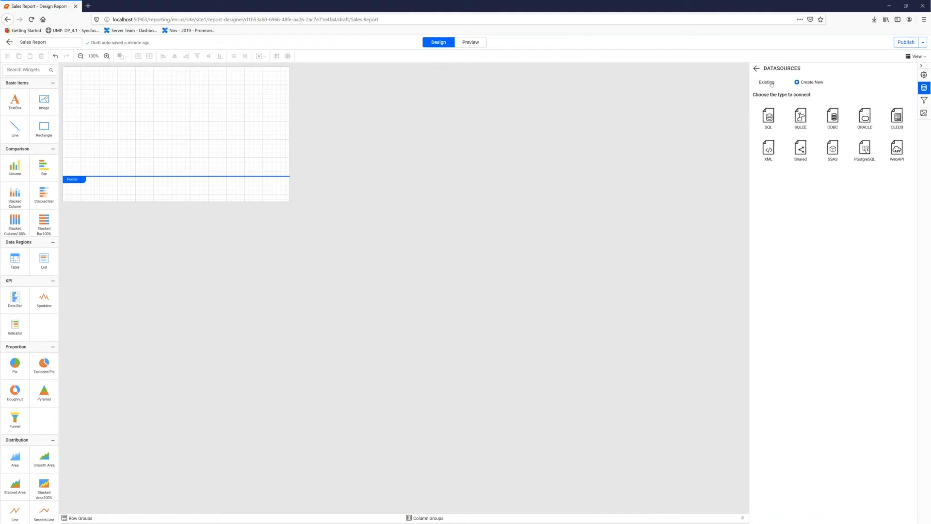
left_click(771, 83)
left_click(799, 107)
left_click(776, 116)
left_click(817, 513)
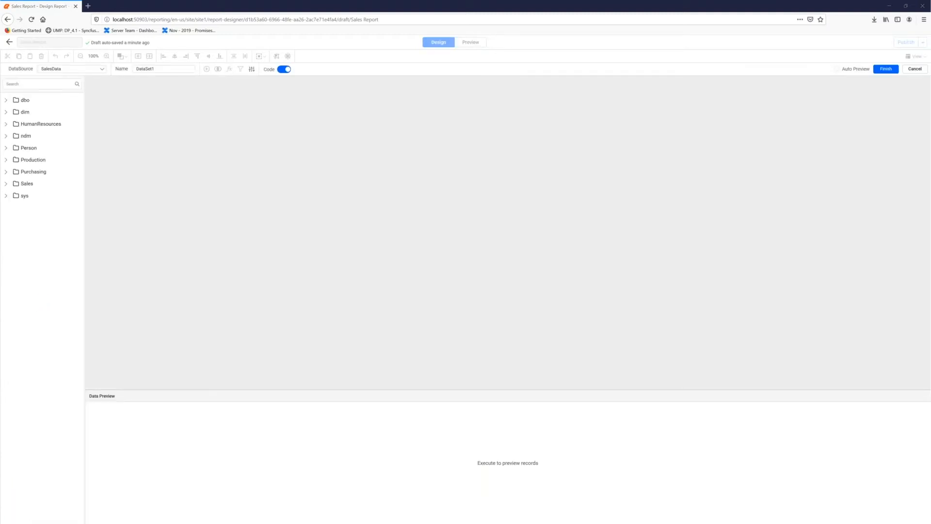
left_click_drag(158, 69, 97, 64)
type("Employee")
left_click(285, 69)
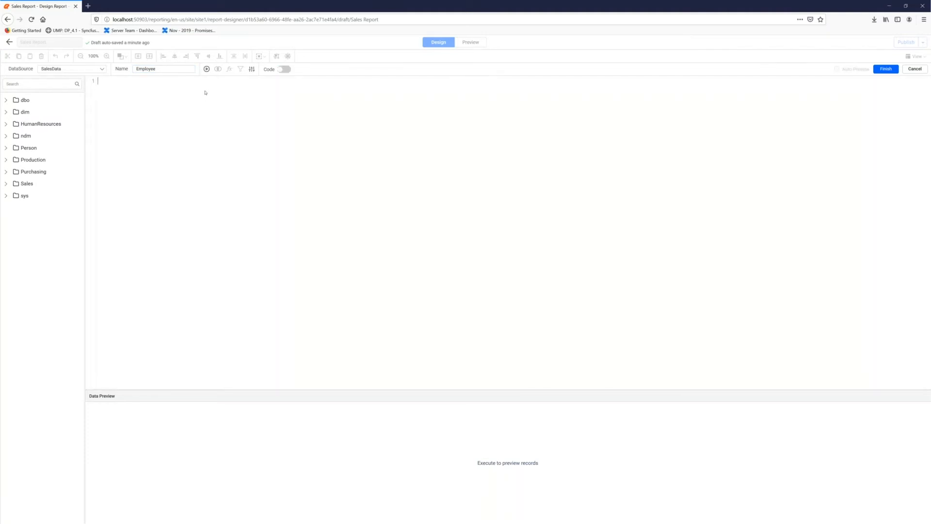
type("SELECT TOP 5 C.LastName, C.FirstName, E.EmployeeID, SUM(SOH.SubTotal) AS SaleAmount FROM\tSales.SalesPerson SP INNER JOIN \tHumanResources.Employee E ON SP.SalesPersonID = E.EmployeeID INNER JOIN \tPerson.Contact C ON E.ContactID = C.ContactID INNER JOIN \tSales.SalesOrderHeader SOH ON SP.SalesPersonID = SOH.SalesPersonID INNER JOIN \tSales.SalesOrderDetail SOD ON SOH.SalesOrderID = SOD.SalesOrderID INNER JOIN \tProduction.Product P ON SOD.ProductID = P.ProductID INNER JOIN \tProduction.ProductSubcategory PS ON P.ProductSubcategoryID = PS.ProductSubcategoryID INNER JOIN \tProduction.ProductCategory PC ON PS.ProductCategoryID = PC.ProductCategoryID WHERE\t(PC.ProductCategoryID = @ProductCategory) AND (PS.ProductSubcategoryID IN (@ProductSubcategory)) GROUP BY\tC.LastName, C.FirstName, E.EmployeeID, PC.ProductCategoryID, PS.ProductSubcategoryID ORDER BY\tSUM(SOH.SubTotal) DESC")
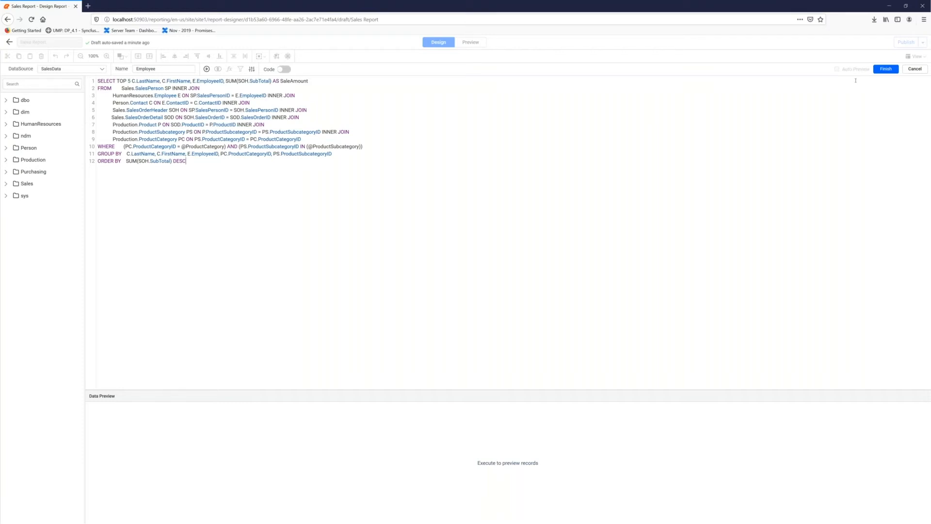
left_click(886, 69)
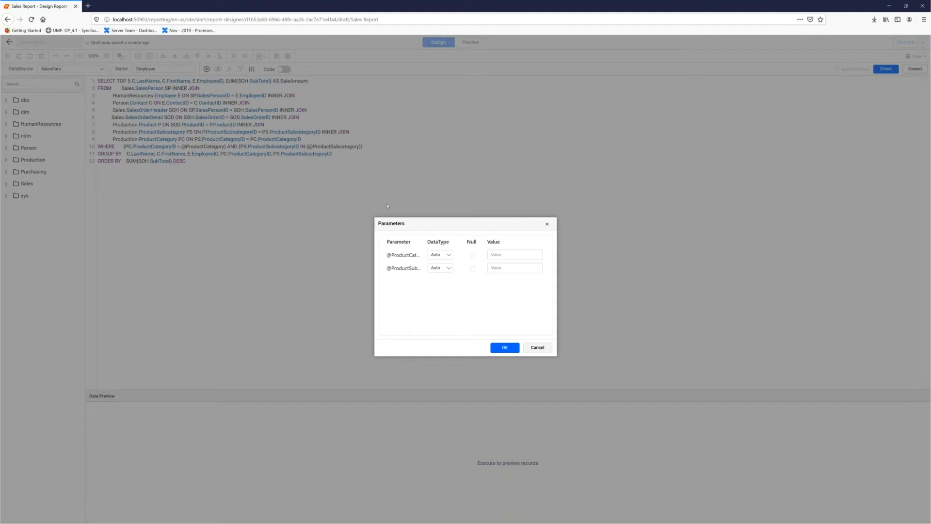
left_click(473, 255)
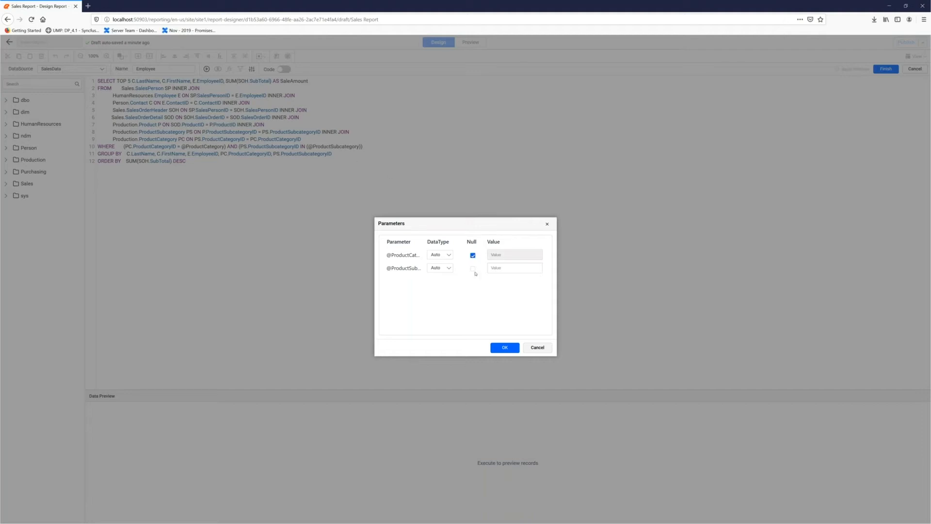
left_click(473, 269)
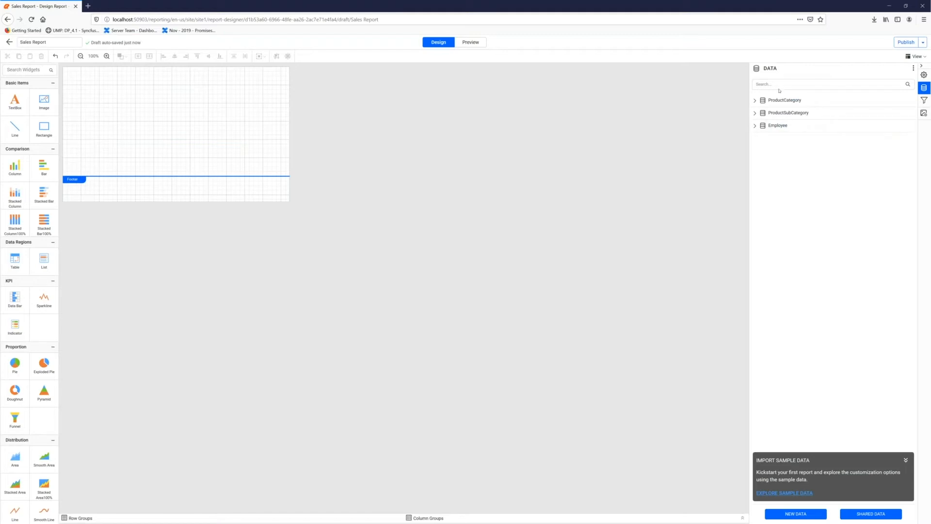
- Give the ProductCategory parameter query-based available values from the ProductCategory dataset, with ProductCategoryID as value field and Name as label field
left_click(924, 101)
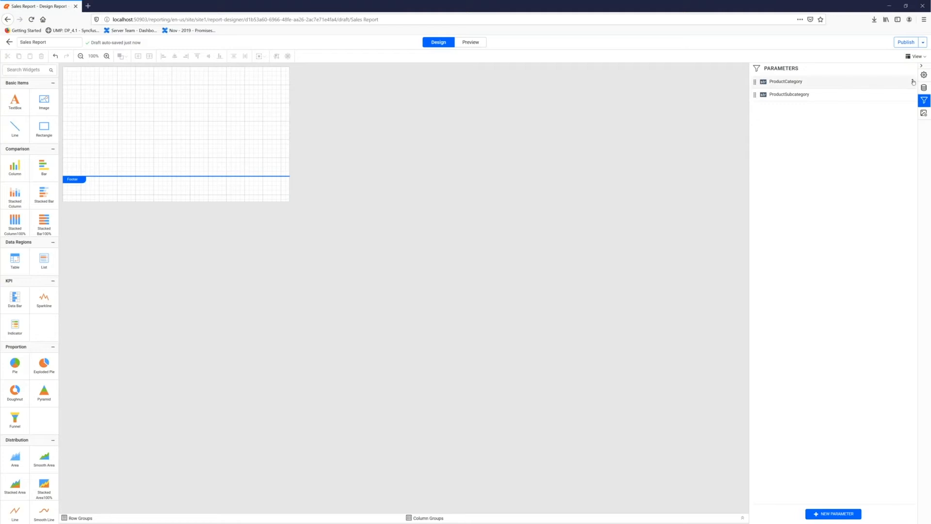
left_click(913, 82)
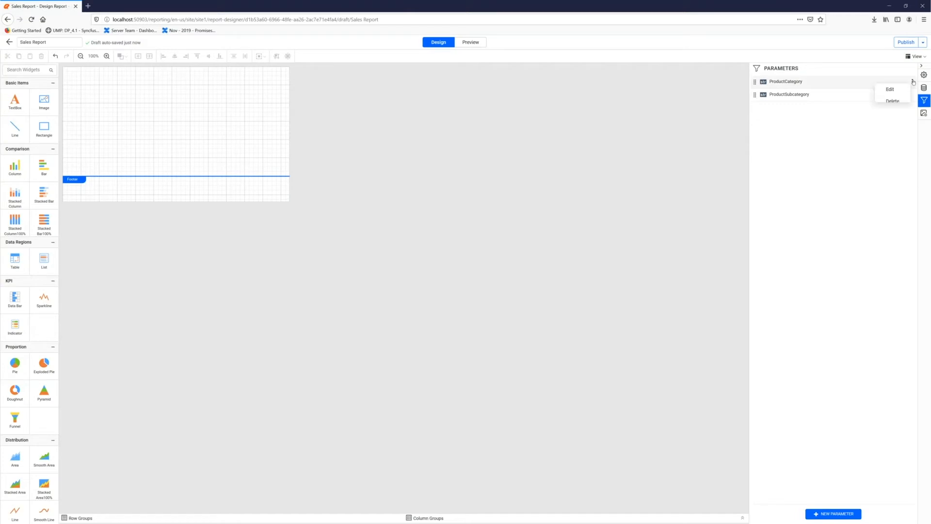
left_click(890, 90)
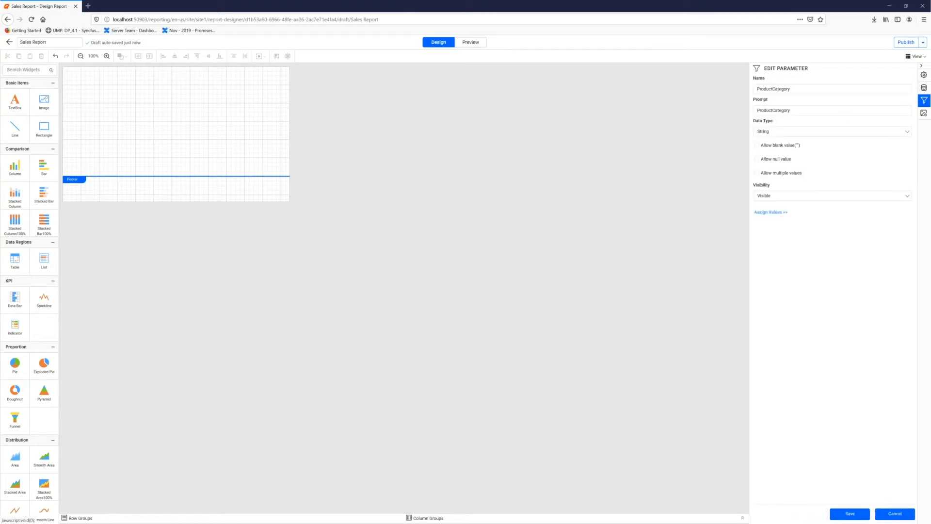
left_click(771, 212)
left_click(450, 237)
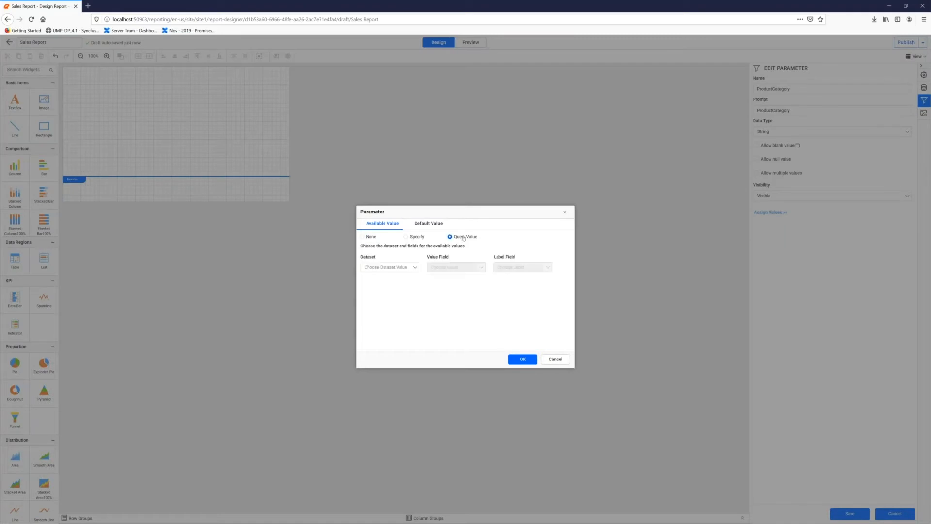
left_click(392, 270)
left_click(389, 277)
left_click(447, 268)
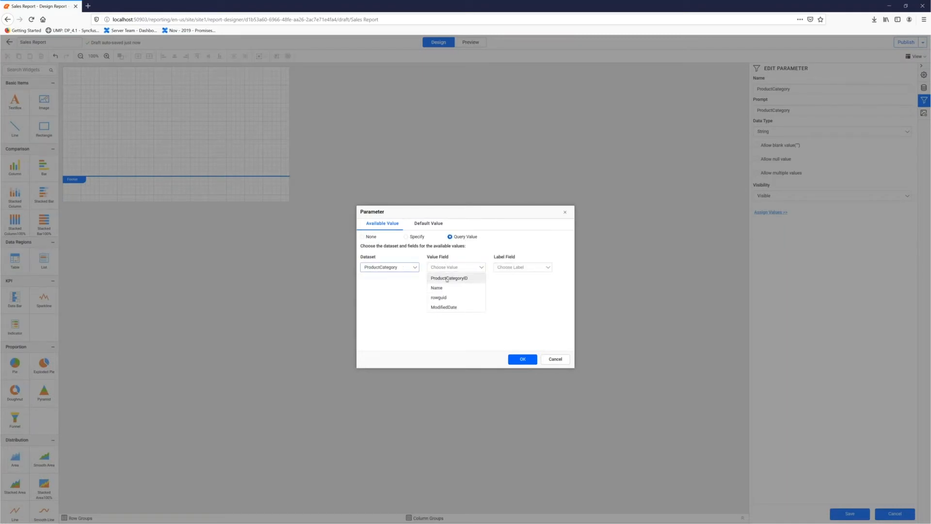
left_click(447, 280)
left_click(519, 269)
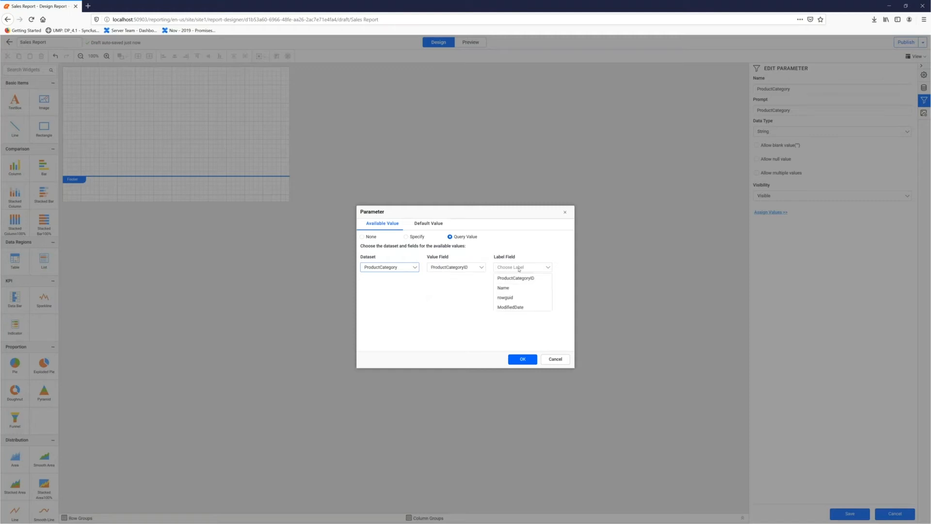
left_click(517, 287)
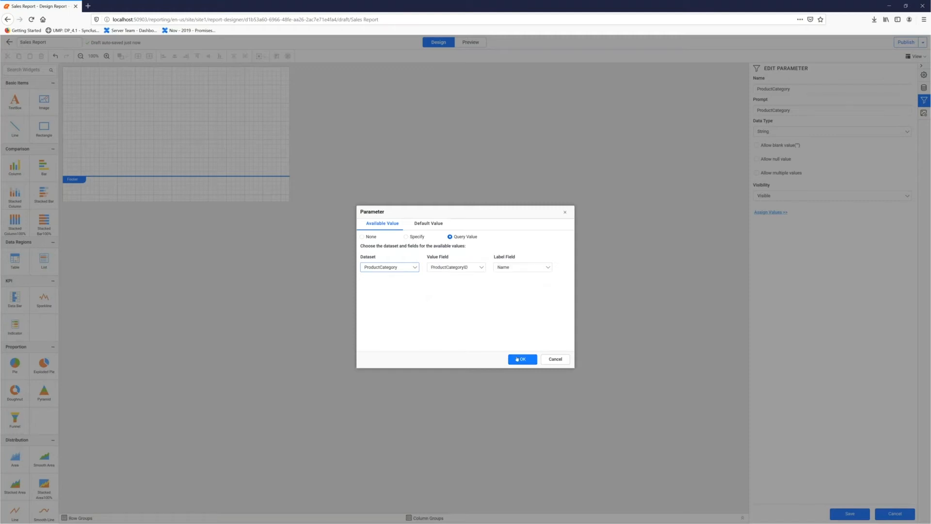
left_click(517, 360)
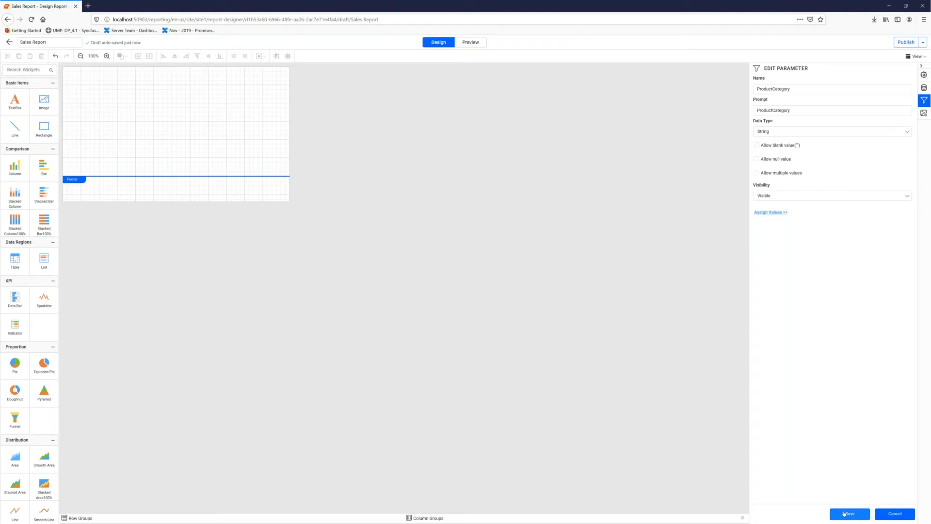
- Give the ProductSubcategory parameter query-based available values from the ProductSubCategory dataset, with ProductSubcategoryID as value and Name as label, and save it
left_click(910, 95)
left_click(891, 102)
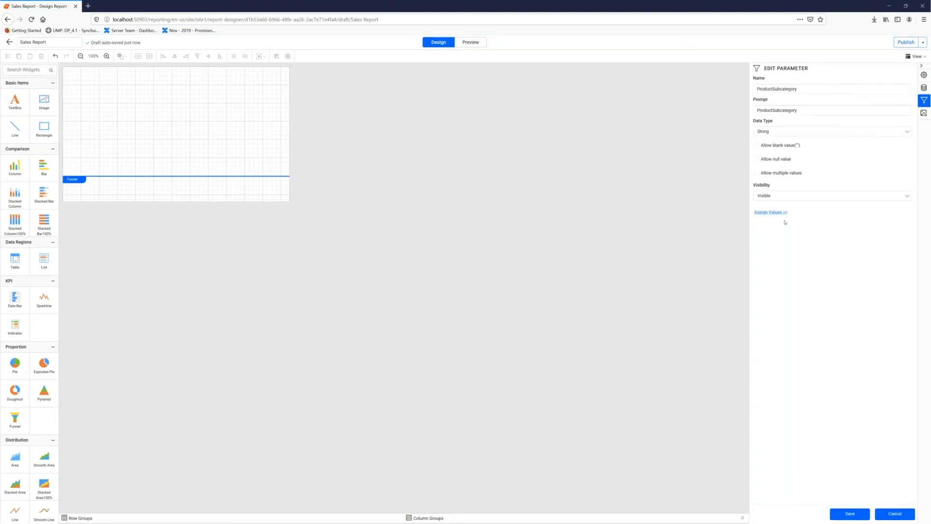
left_click(771, 213)
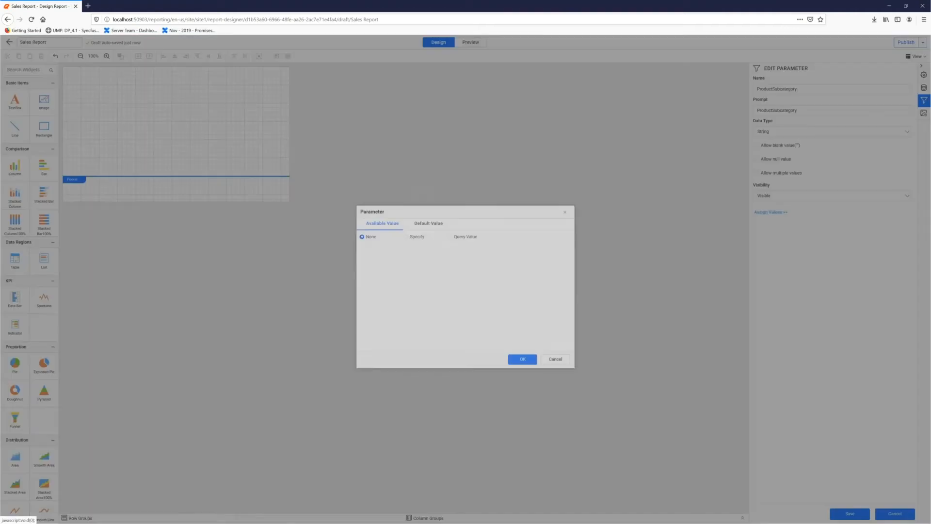
left_click(463, 237)
left_click(399, 270)
left_click(410, 288)
left_click(454, 267)
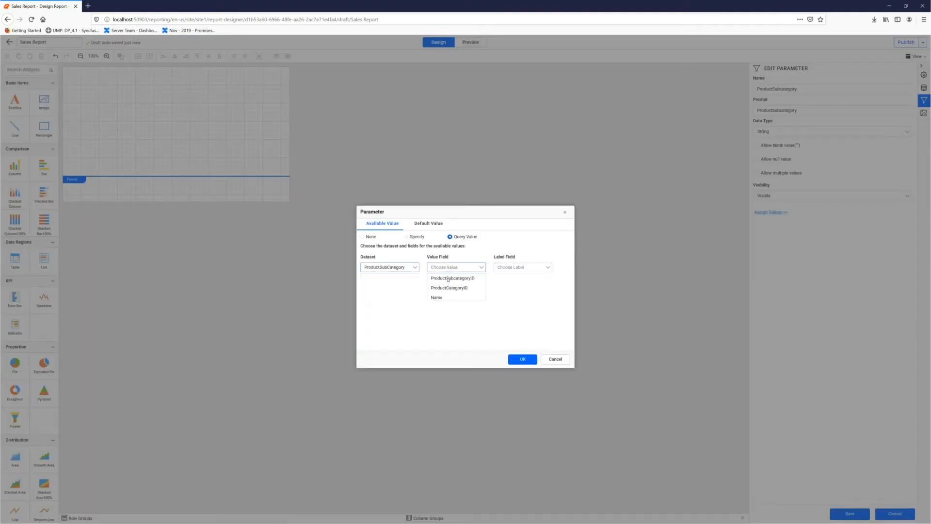
left_click(447, 279)
left_click(523, 268)
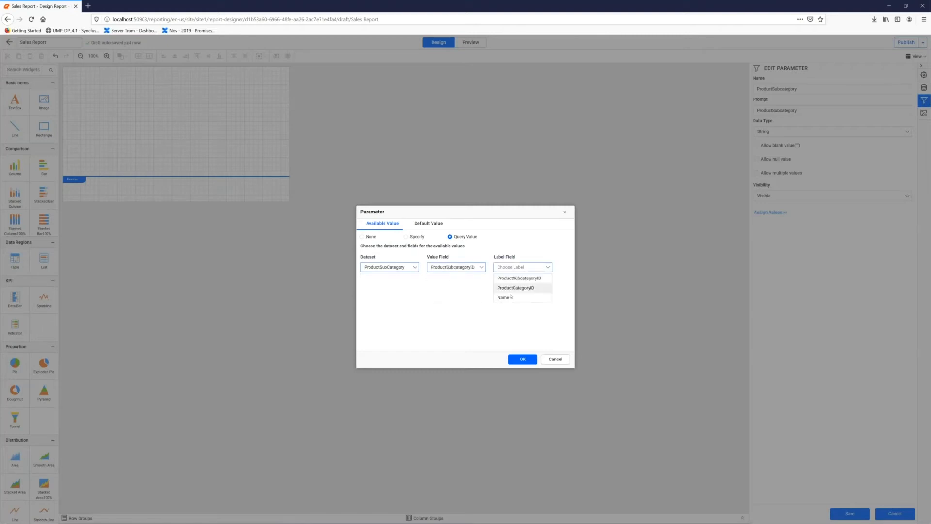
left_click(505, 297)
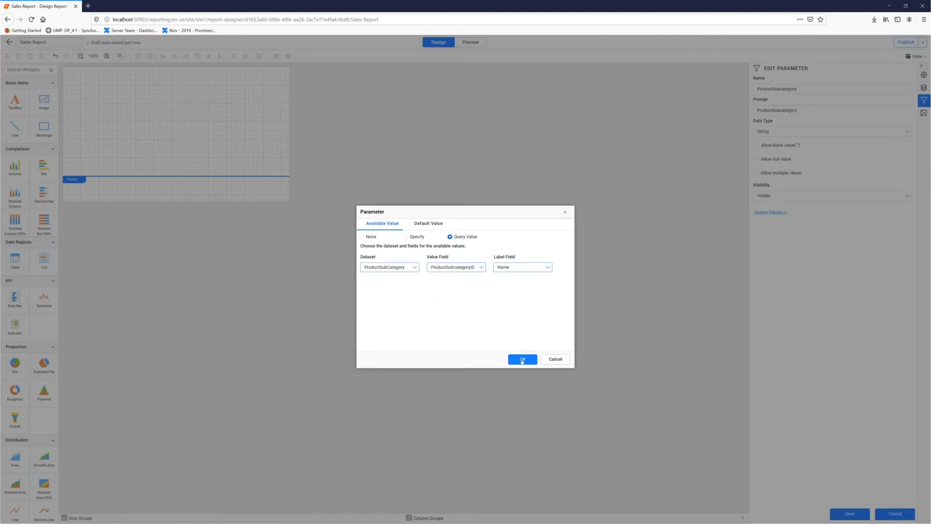
left_click(522, 359)
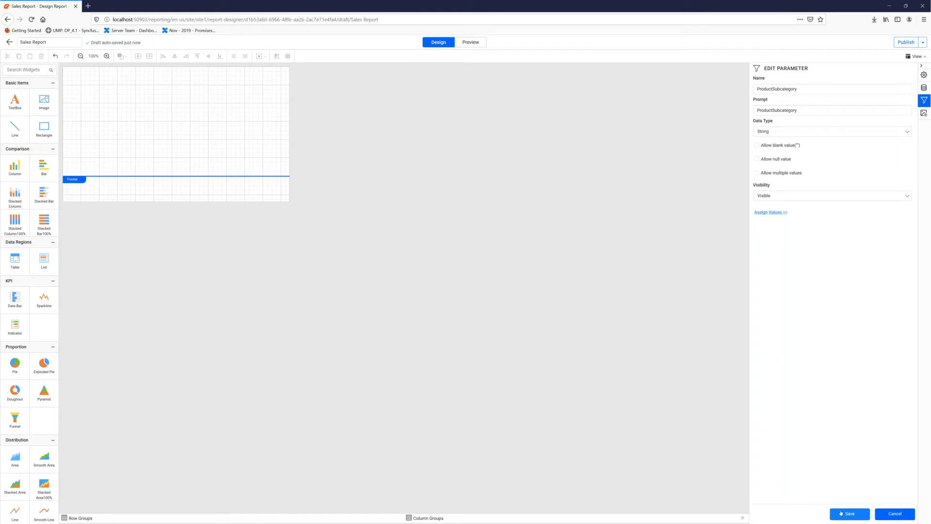
left_click(841, 513)
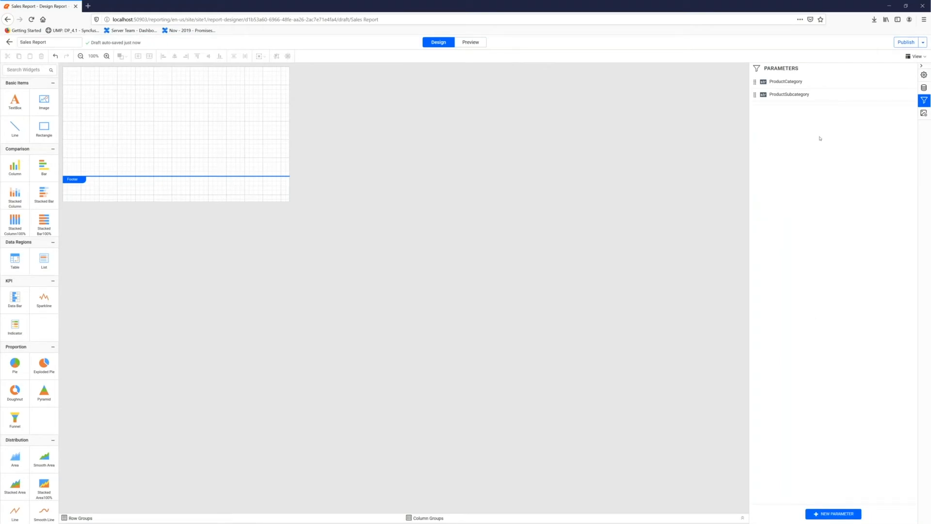
- Return to the report's data list and add a header area to the report page
left_click(924, 88)
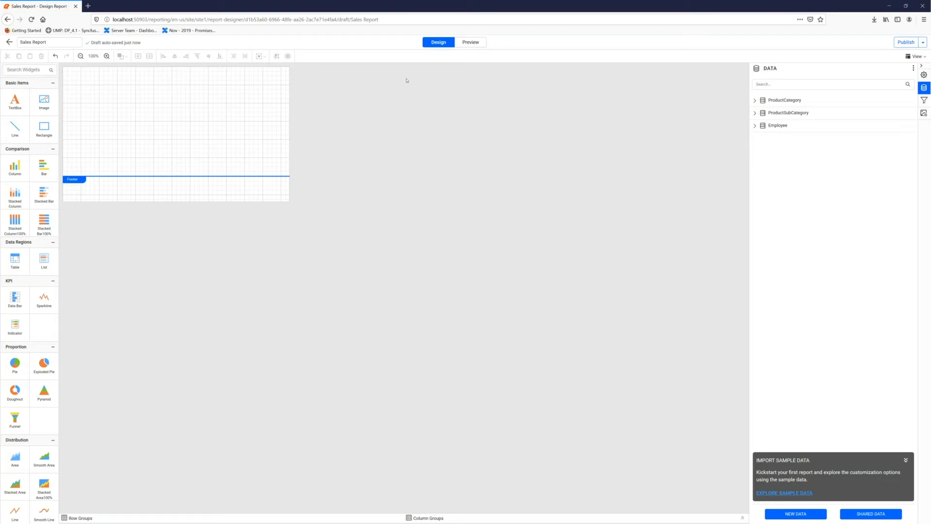
left_click(916, 57)
left_click(889, 68)
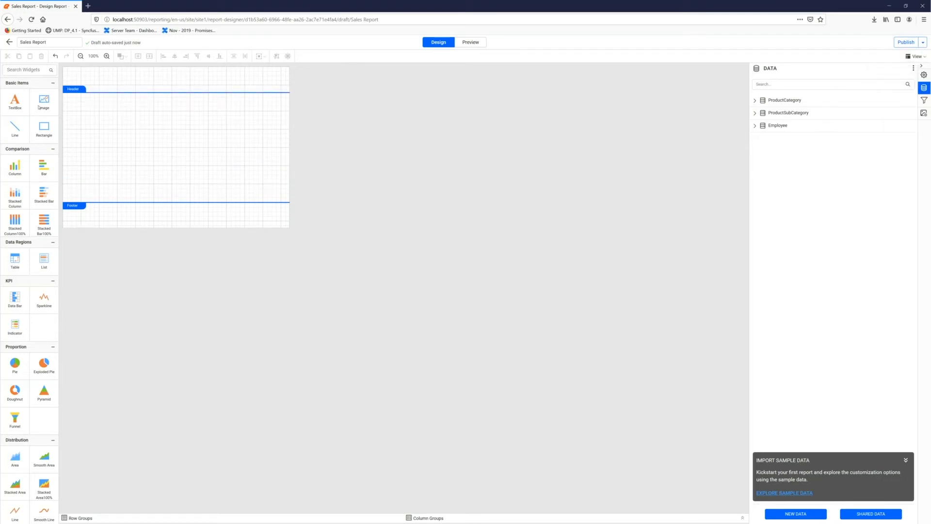
- Place a text box in the header, stretch it across the full report width and enter "Product Sales"
left_click_drag(15, 100, 61, 80)
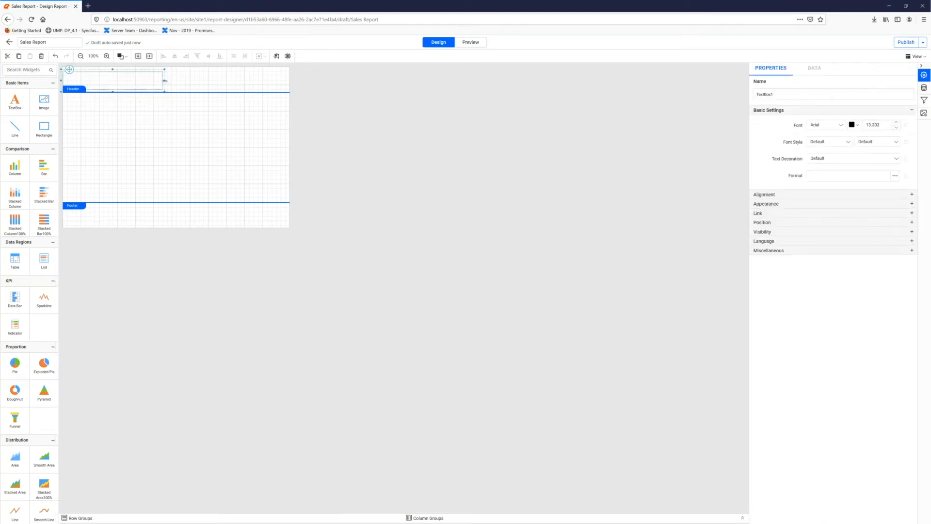
left_click_drag(164, 80, 287, 81)
left_click(190, 81)
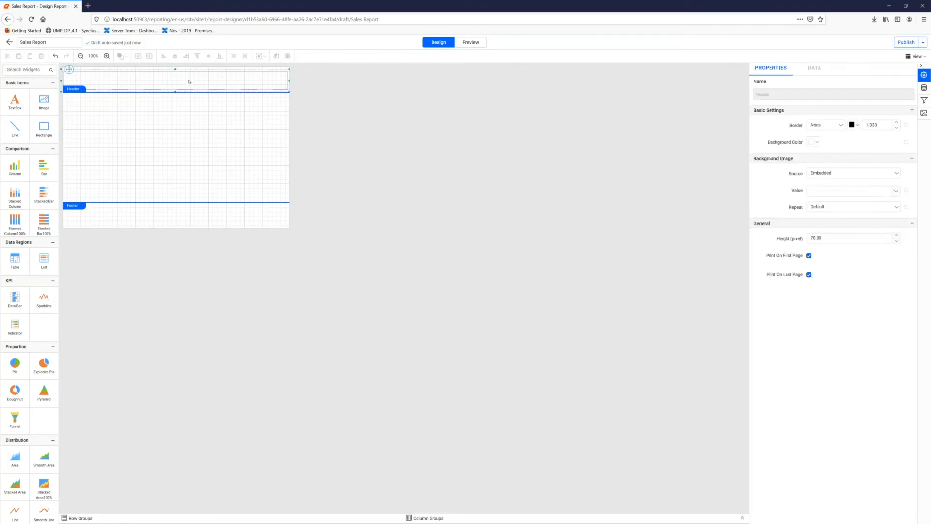
left_click(190, 79)
double_click(189, 79)
type("Produc")
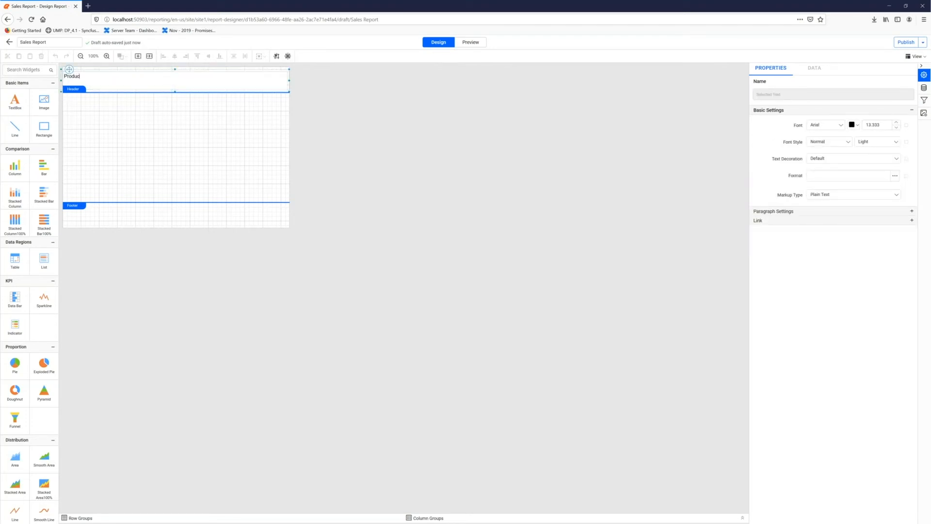
type("t Sales")
left_click(248, 75)
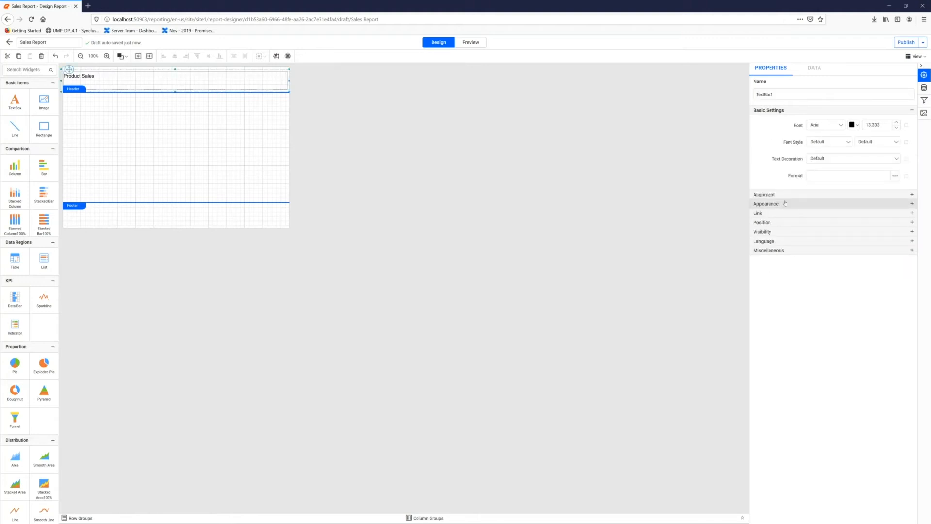
- Set the header text box's background color to gray, rgba(179,178,179,1)
left_click(785, 203)
left_click(817, 219)
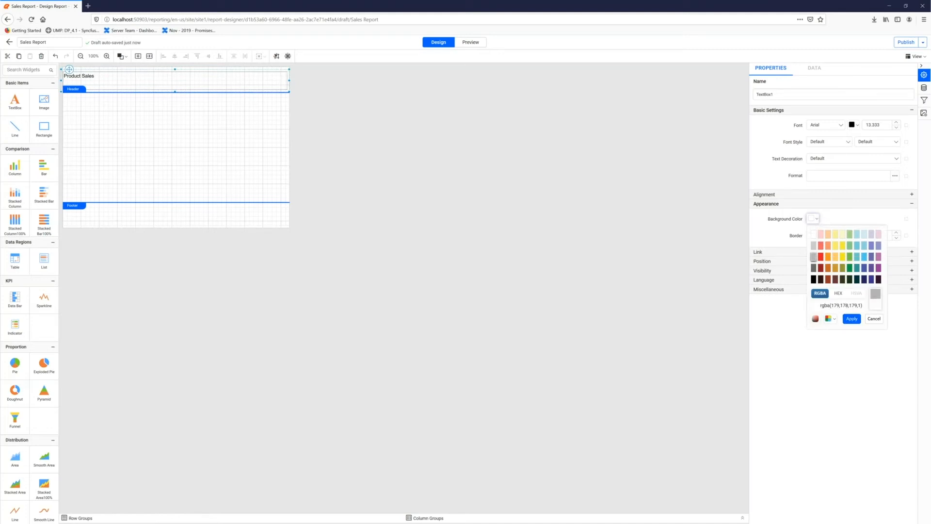
left_click(852, 319)
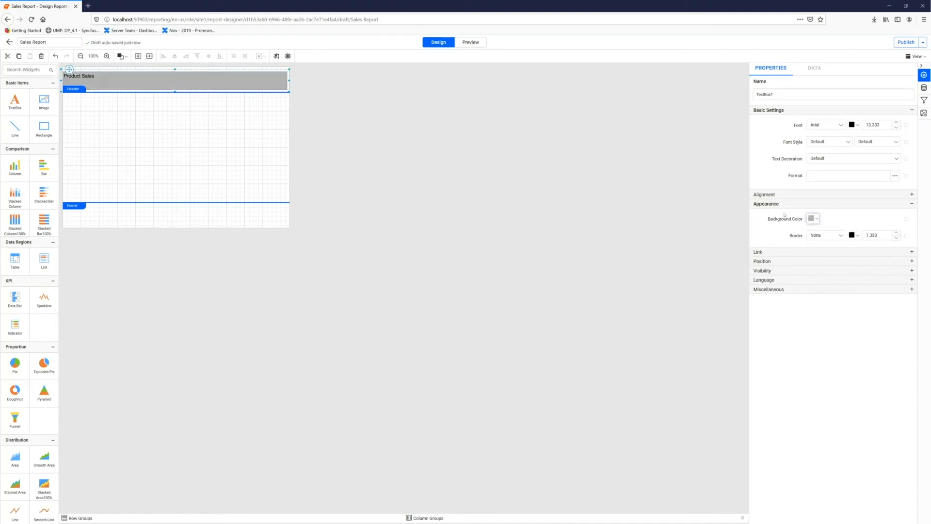
- Align the "Product Sales" text to Center horizontally and Middle vertically
left_click(776, 195)
left_click(820, 209)
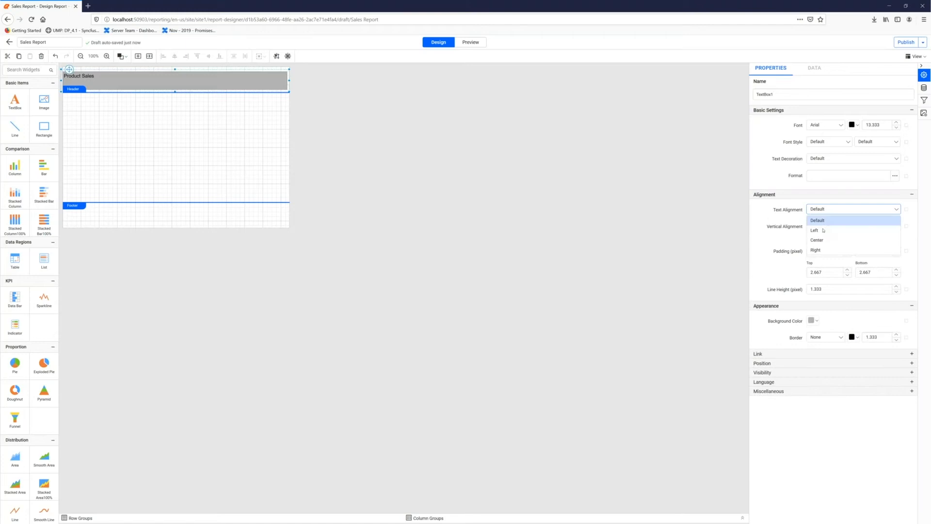
left_click(824, 240)
left_click(825, 227)
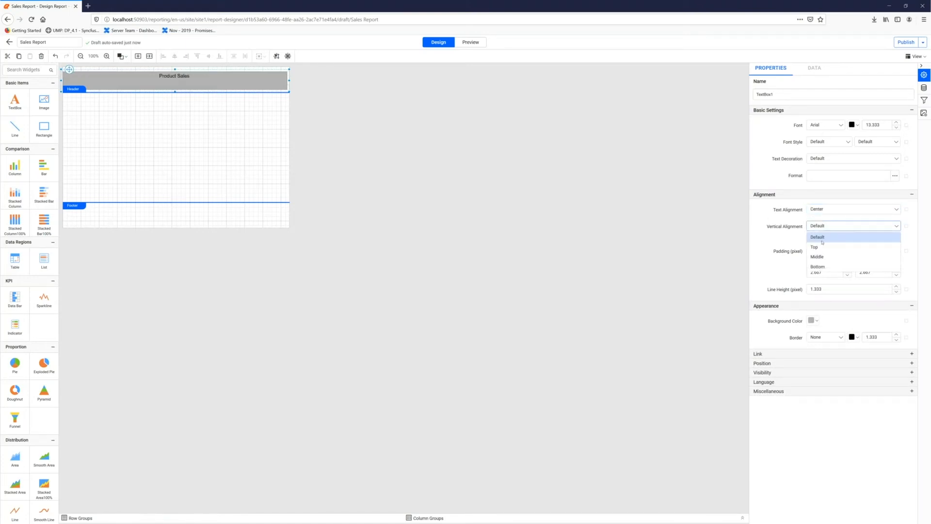
left_click(823, 256)
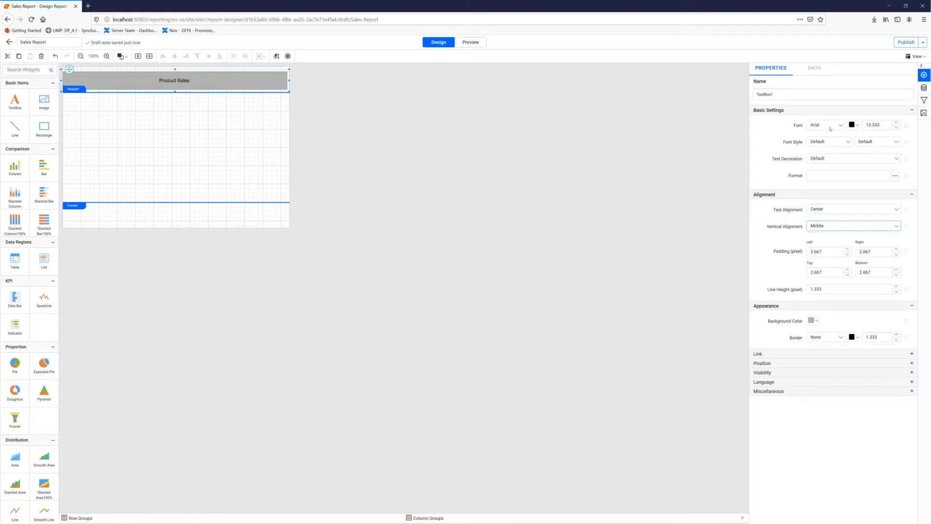
- Set the font weight of the "Product Sales" title to ExtraBold, leaving the font color as it is
left_click(857, 127)
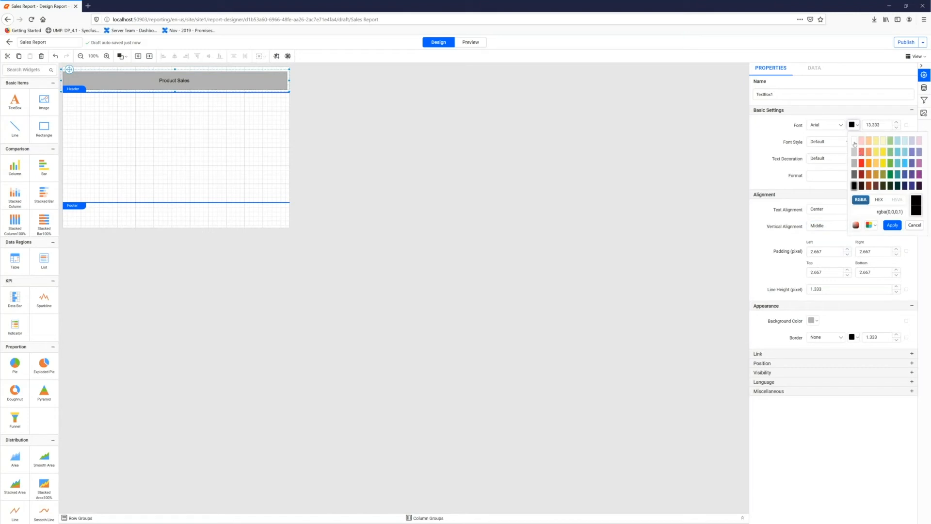
left_click(827, 142)
left_click(862, 145)
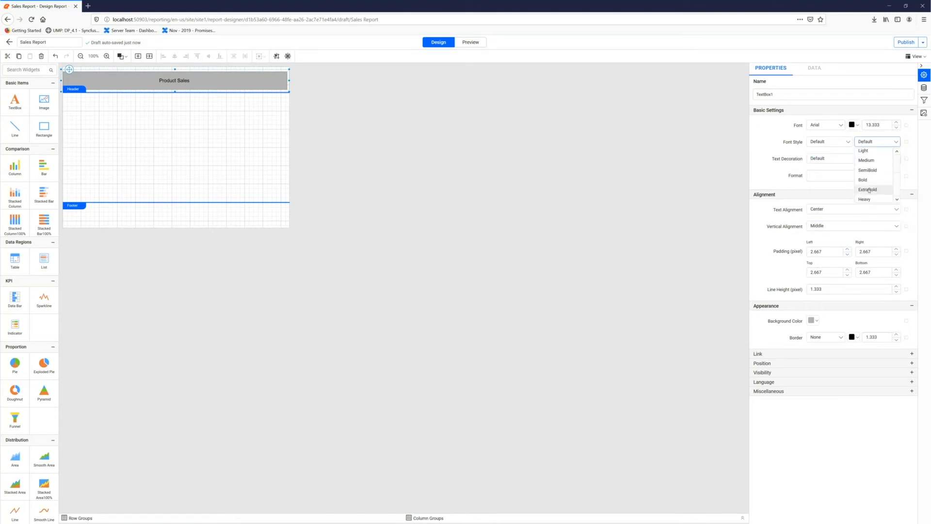
left_click(868, 190)
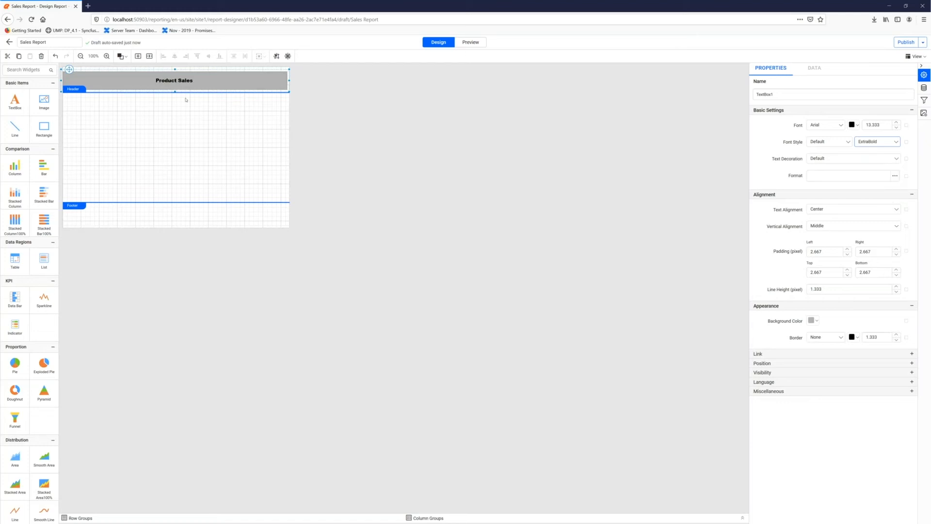
- Place a text box in the upper-left area of the report body and enter "Product"
left_click(112, 104)
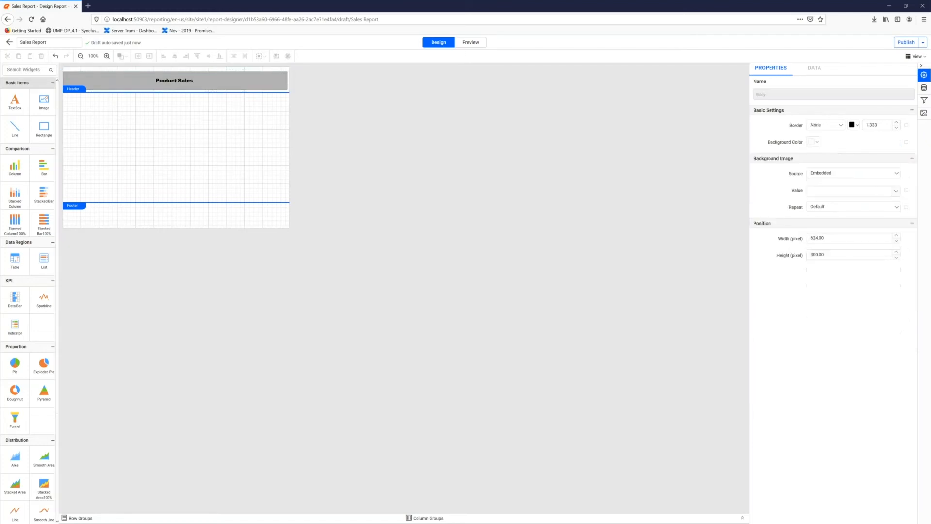
left_click_drag(17, 103, 80, 104)
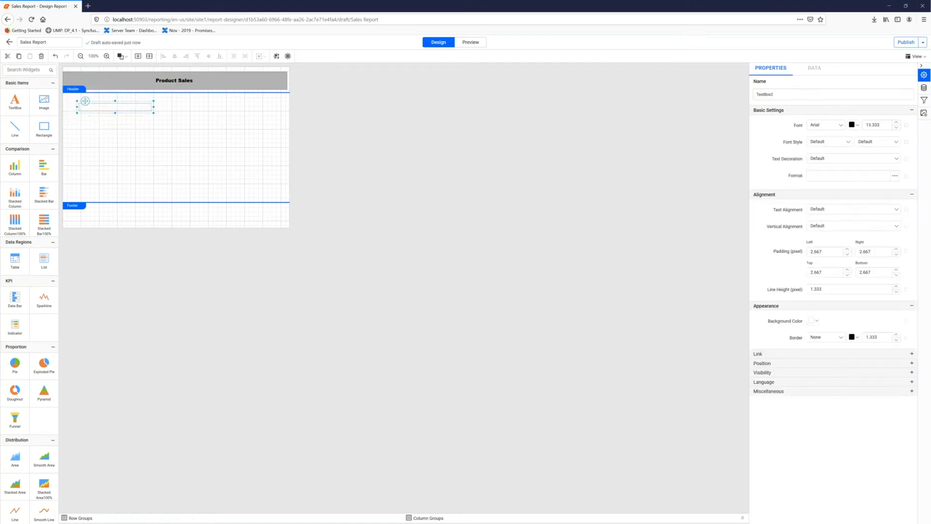
type("Product")
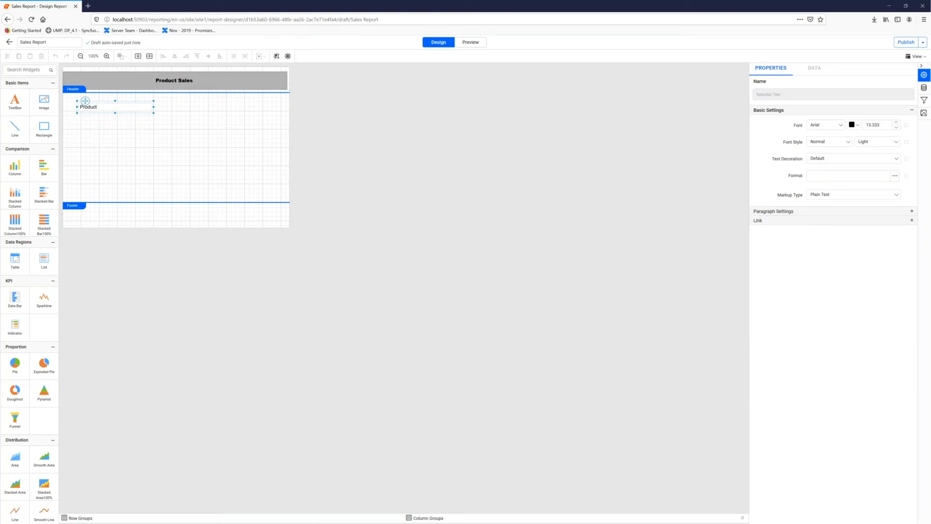
- Append the expression =Parameters!ProductCategory.Label + " (" + Parameters!ProductSubcategory.Label + ")" after "Product" in the body text box
right_click(104, 110)
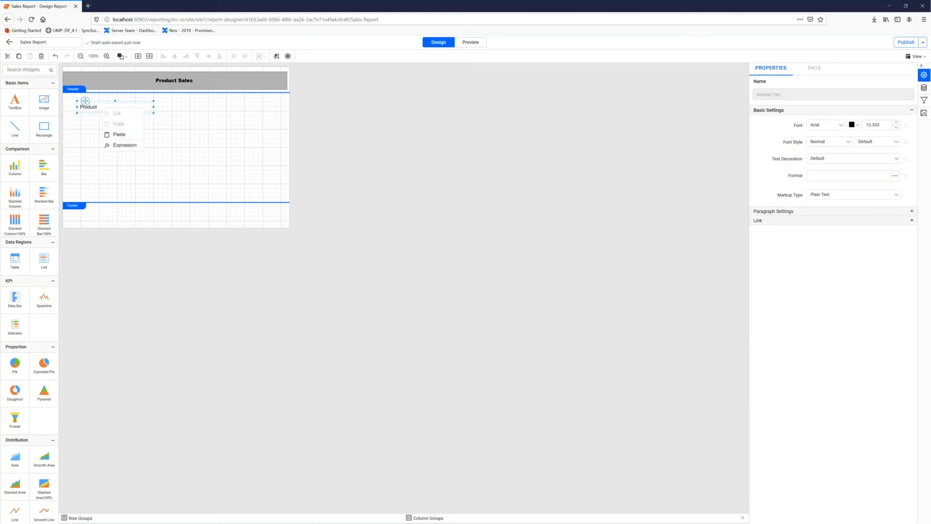
left_click(125, 145)
double_click(455, 294)
double_click(414, 224)
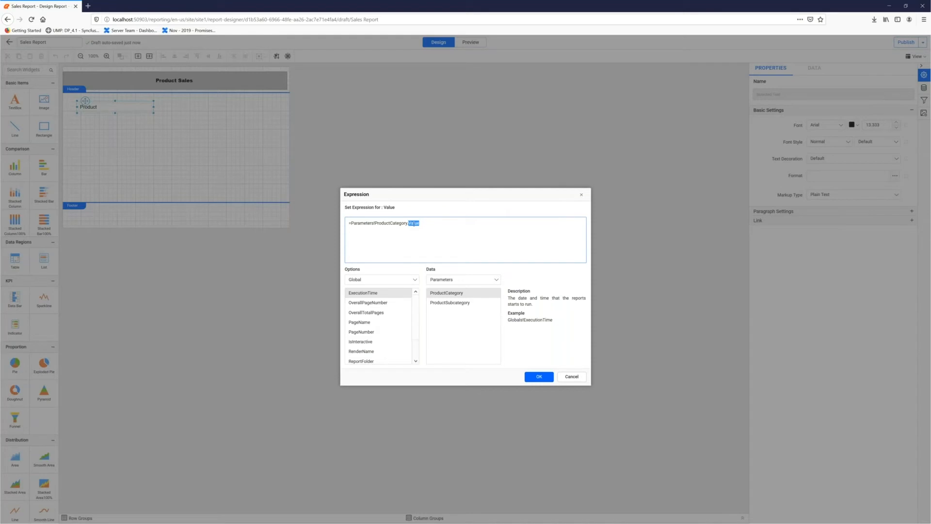
type("Labe")
double_click(458, 303)
double_click(504, 223)
type("Label + \")")
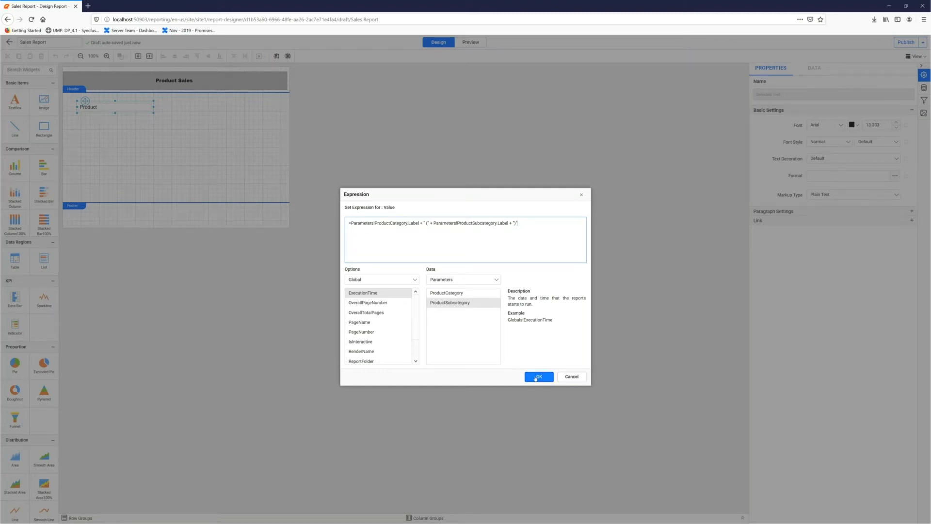
left_click(537, 377)
left_click(116, 133)
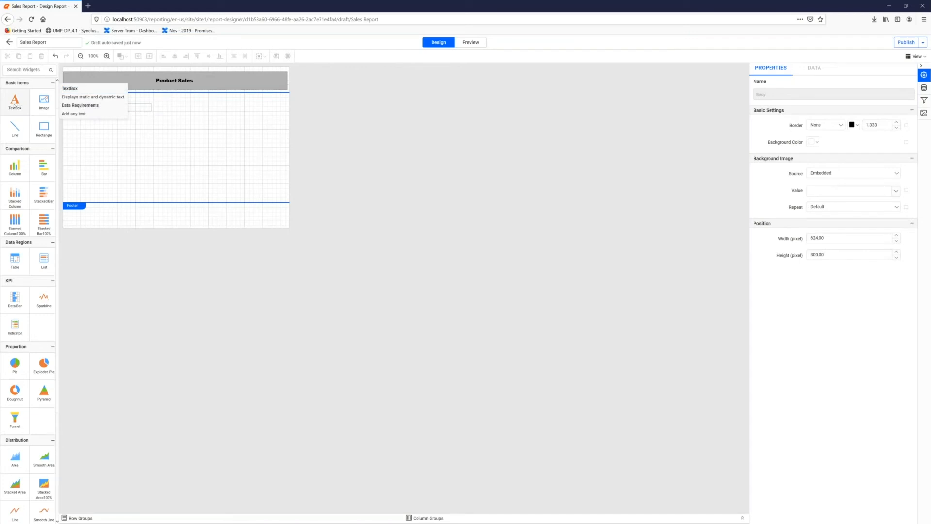
- Place a second text box below the Product text, reduce its height to one line, and enter "Top 5 Employees"
left_click_drag(29, 112, 82, 132)
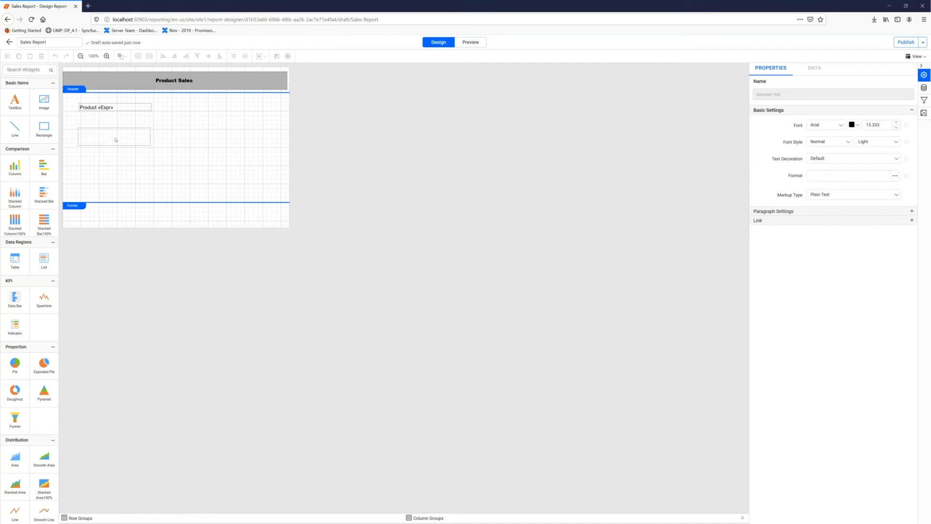
left_click(107, 141)
left_click_drag(114, 147, 114, 137)
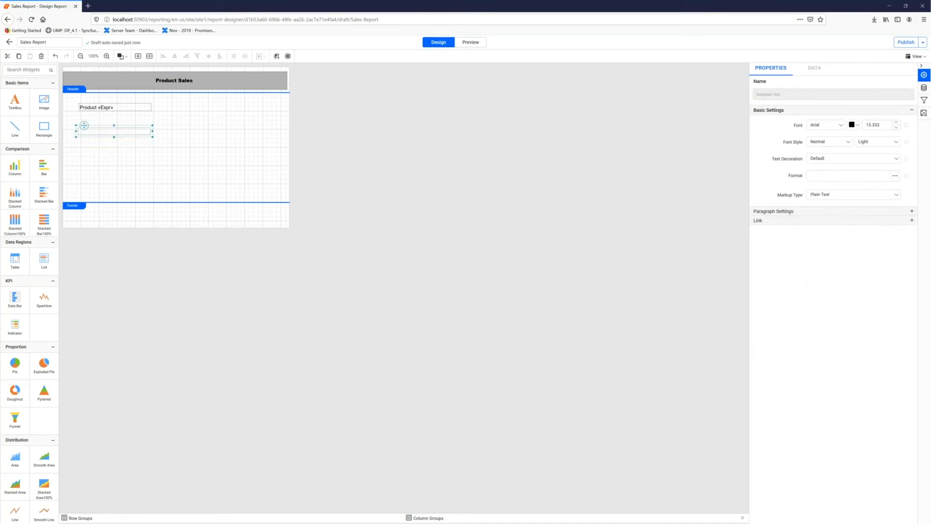
double_click(103, 134)
type("Top 5 Employees")
left_click(100, 146)
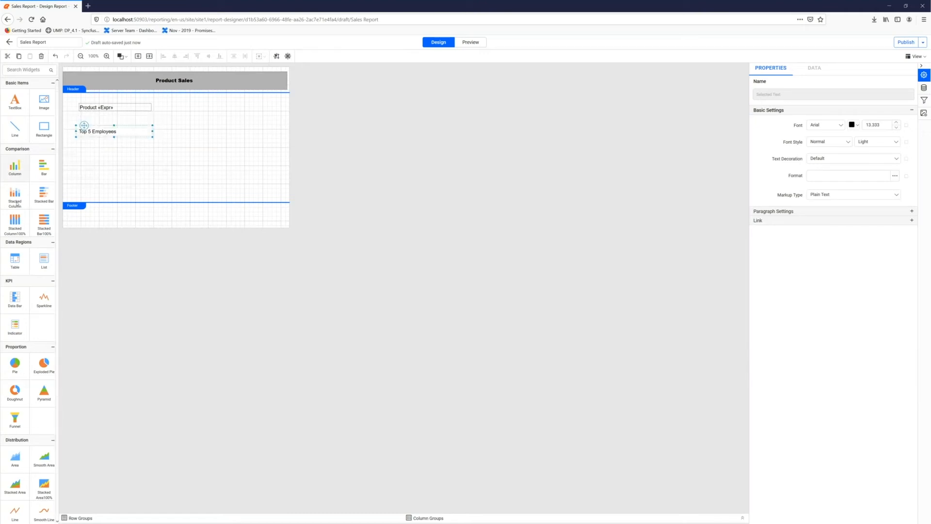
- Insert a table below the "Top 5 Employees" text and delete its third column
left_click_drag(79, 176, 80, 152)
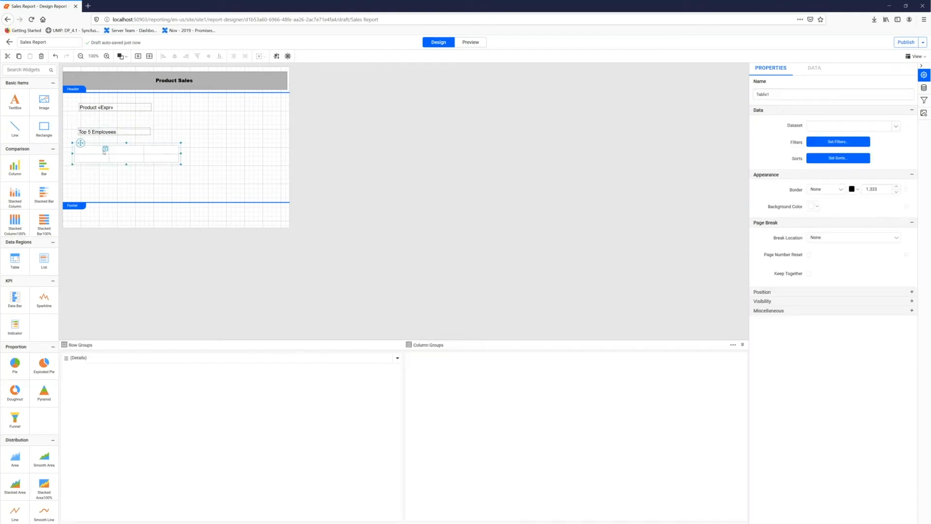
left_click(158, 152)
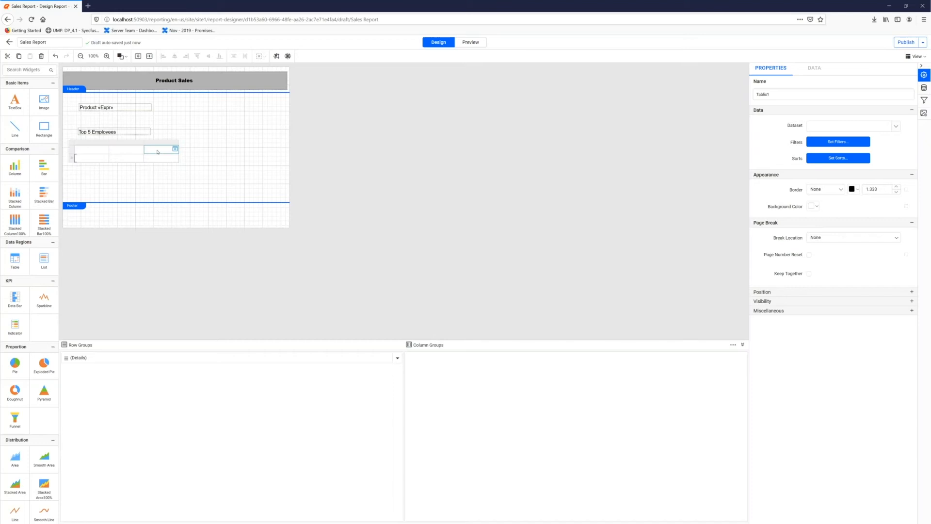
right_click(158, 152)
left_click(181, 241)
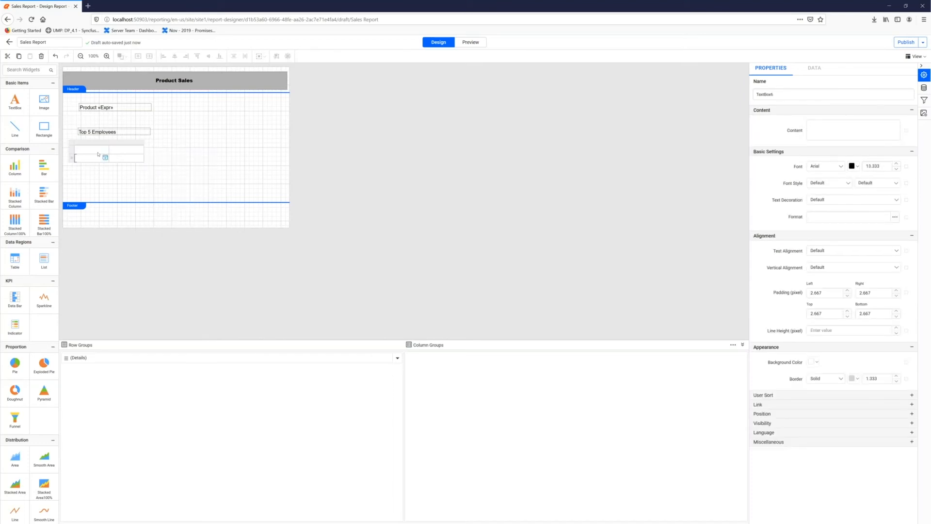
- Enter "Name" and "Sales Amount" as the two column headers of the table
left_click(98, 152)
left_click(820, 134)
type("Name")
left_click(140, 149)
left_click(823, 131)
type("Sales Amou")
- Bind the table's detail cells to the Employee dataset, with FirstName under Name and SaleAmount under Sales Amount
left_click(105, 158)
left_click(106, 158)
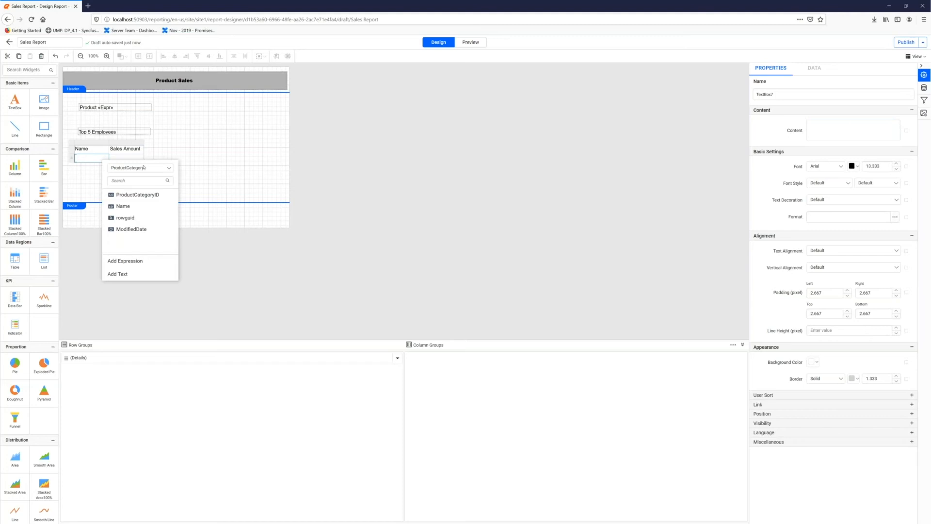
left_click(140, 167)
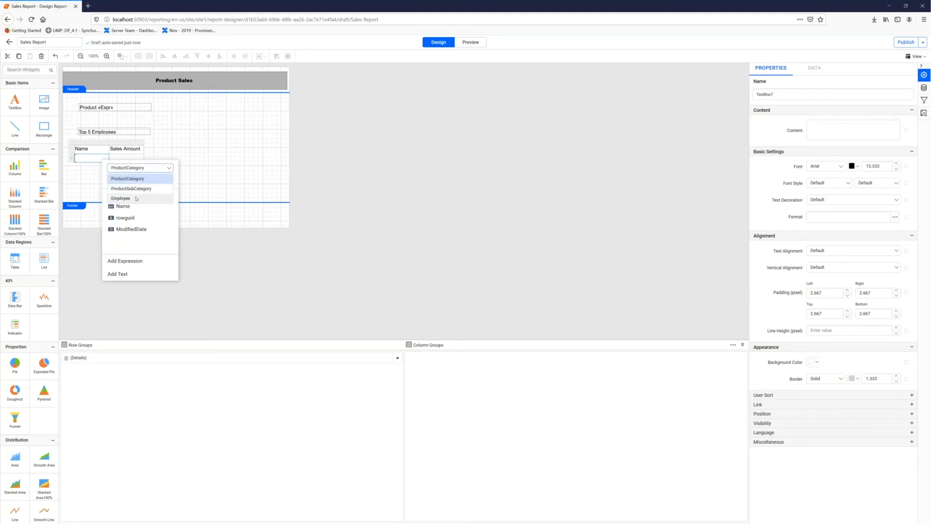
left_click(137, 198)
left_click(129, 200)
left_click(126, 157)
left_click(140, 157)
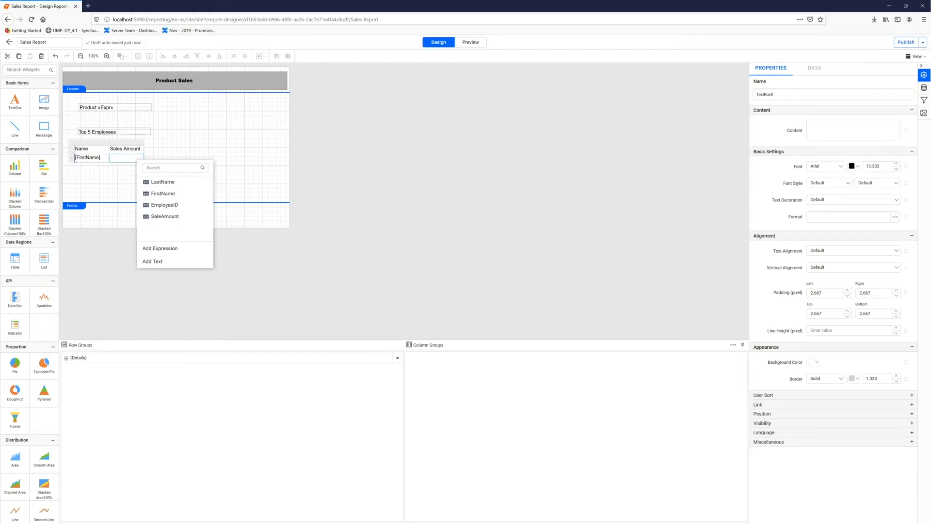
left_click(170, 217)
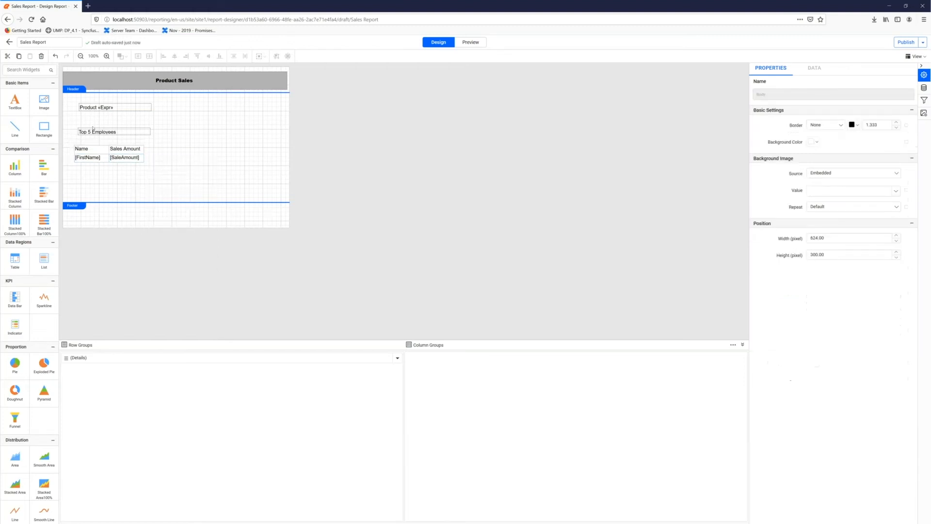
left_click_drag(153, 173, 165, 176)
left_click(186, 164)
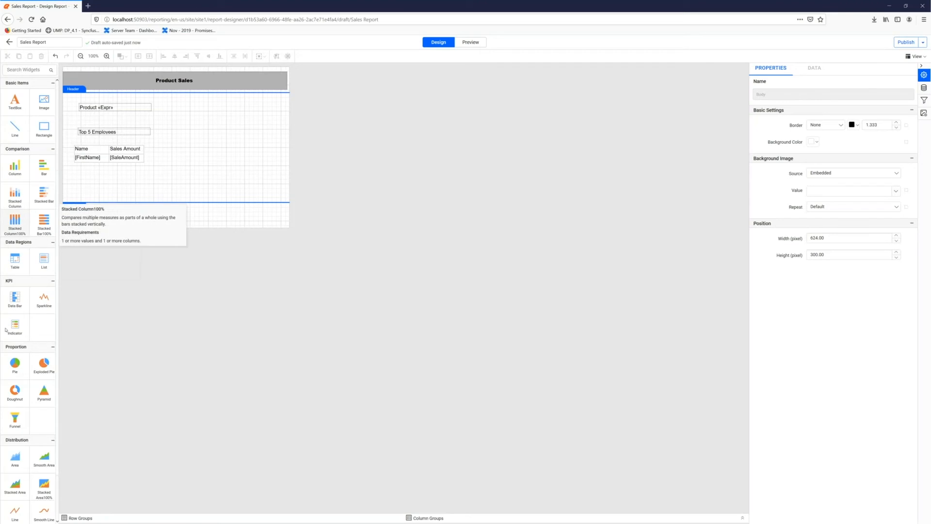
- Place a doughnut chart beside the table and bind it to the Employee dataset with SaleAmount as Y value and FirstName as column
left_click_drag(14, 389, 179, 143)
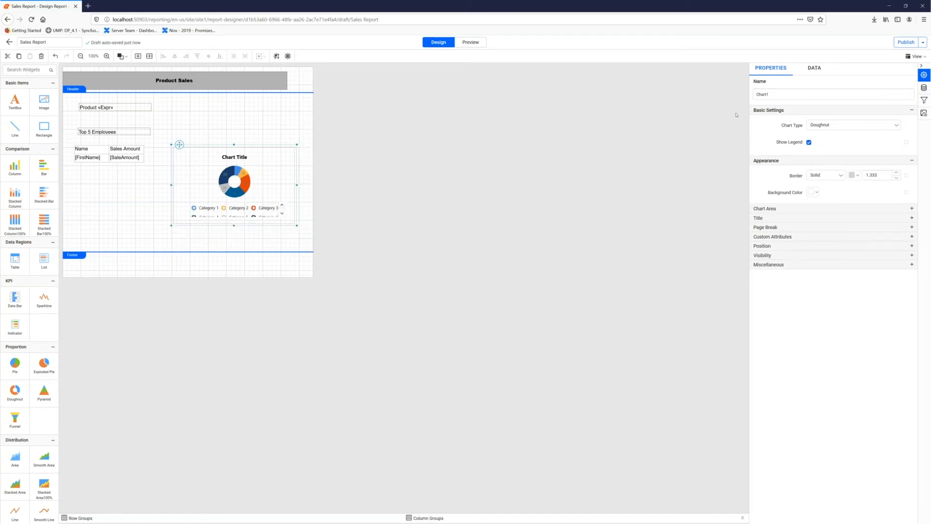
left_click(815, 67)
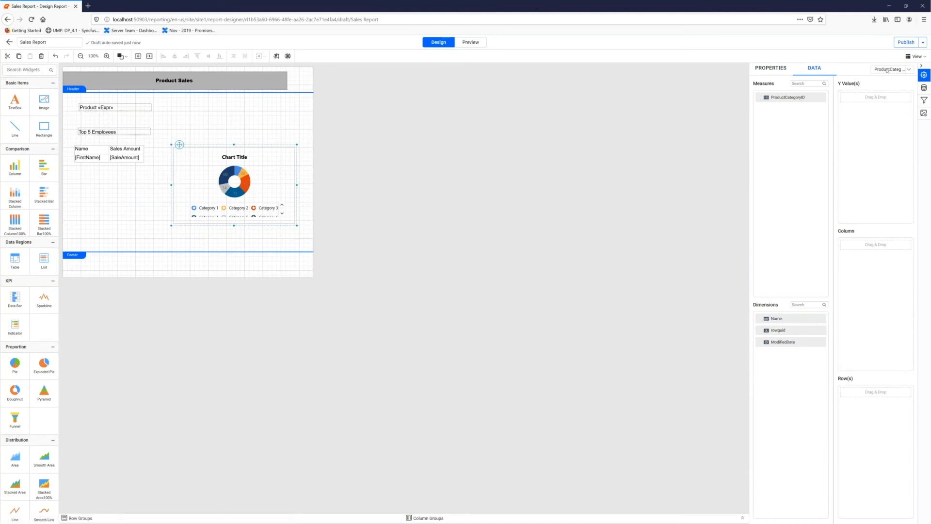
left_click(888, 70)
left_click(887, 90)
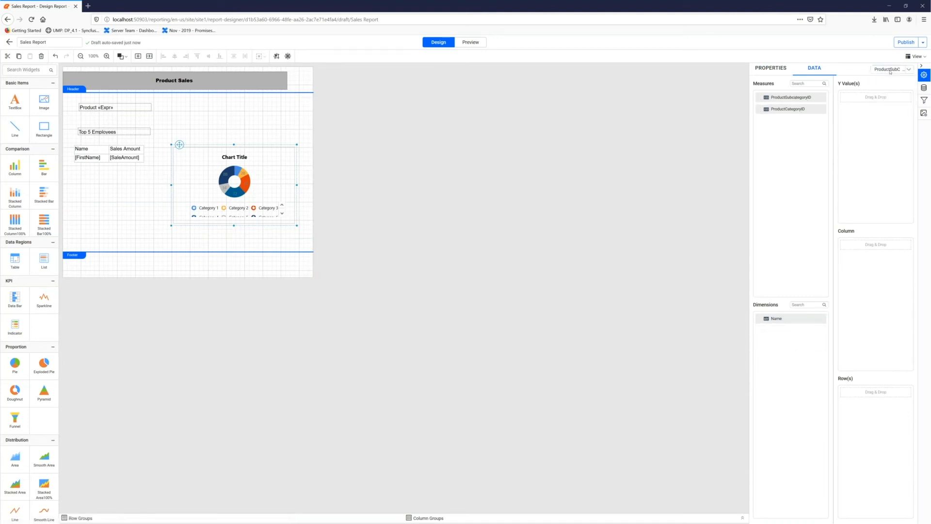
left_click(891, 70)
left_click(887, 101)
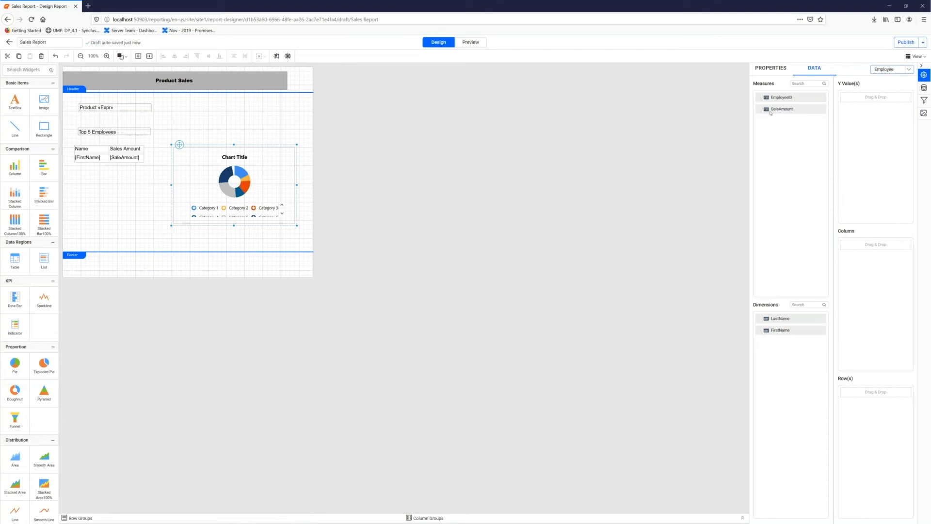
left_click_drag(779, 109, 861, 102)
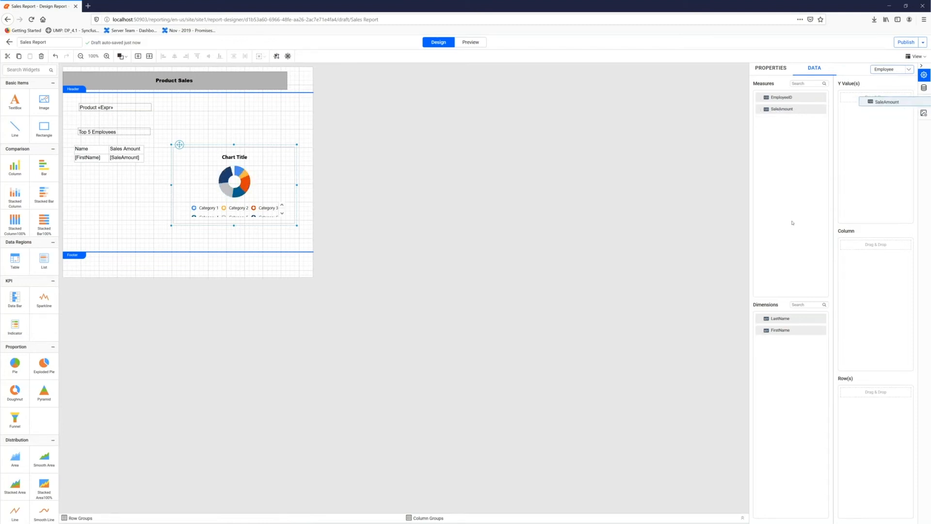
left_click_drag(785, 333, 865, 258)
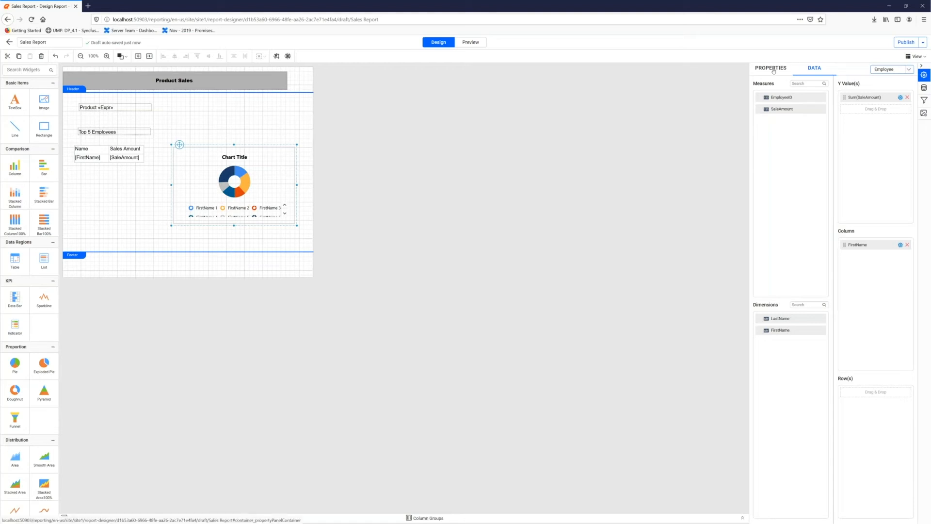
- Set the doughnut chart's color palette to Berry
left_click(773, 69)
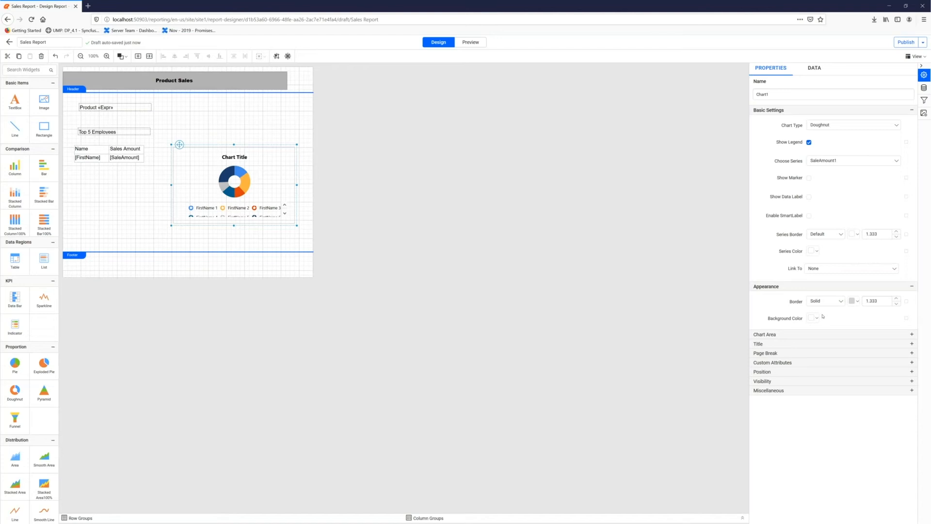
left_click(765, 334)
left_click(853, 349)
scroll(827, 388, "down", 2)
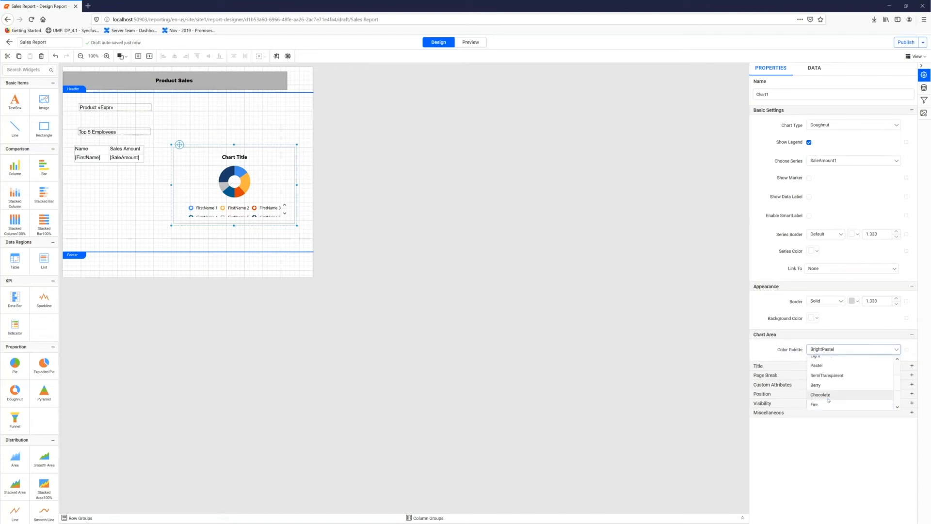
left_click(824, 385)
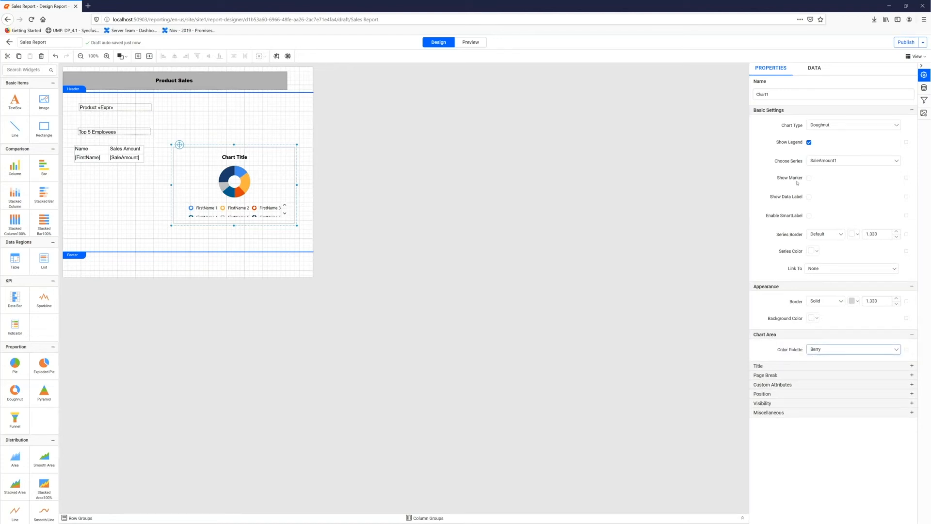
- Show data labels on the doughnut chart and set their font color to white, rgba(255,255,255,1)
left_click(809, 196)
left_click(906, 197)
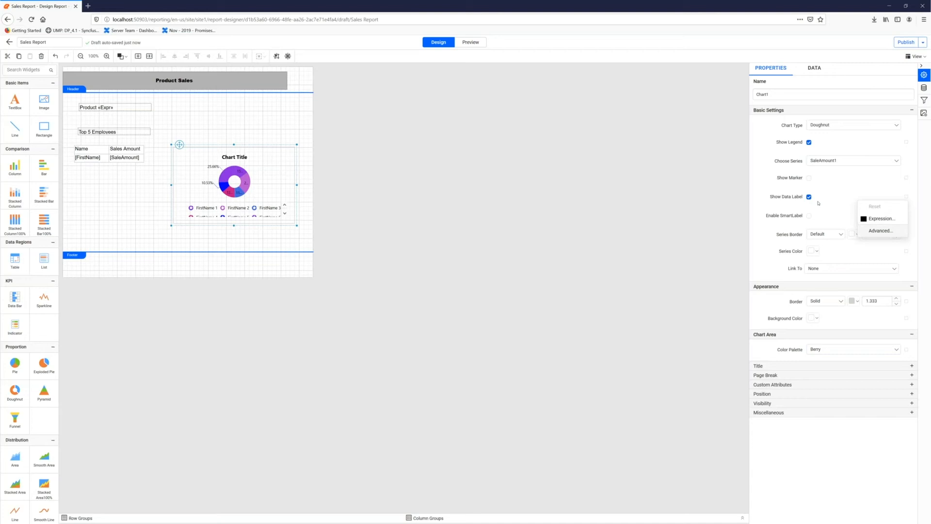
left_click(880, 230)
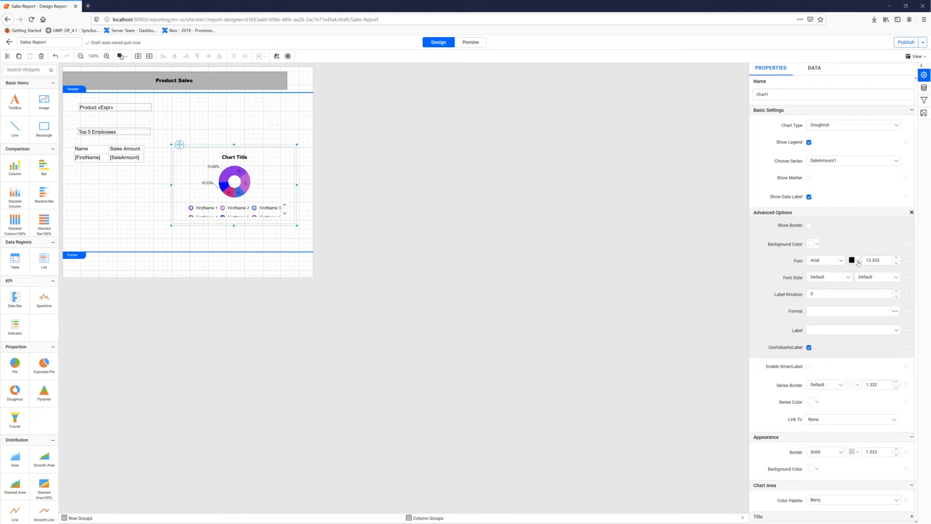
left_click(858, 263)
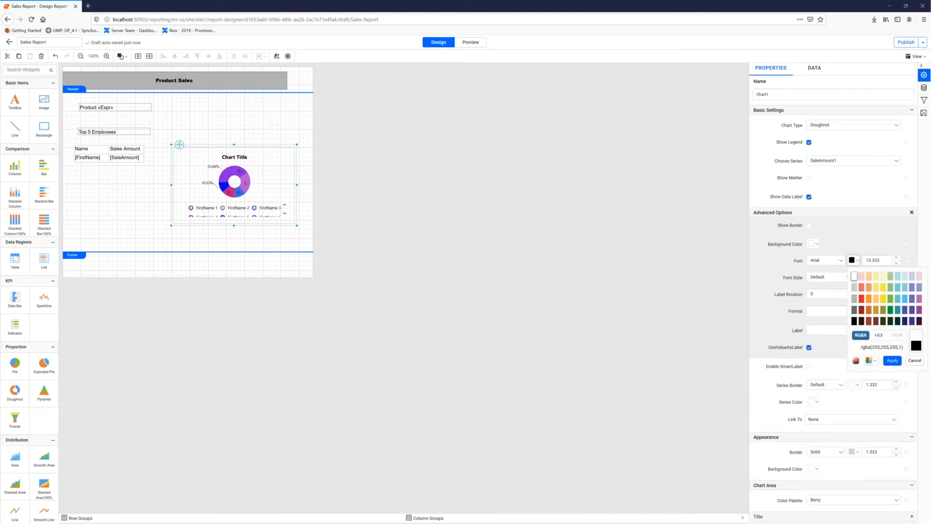
left_click(892, 358)
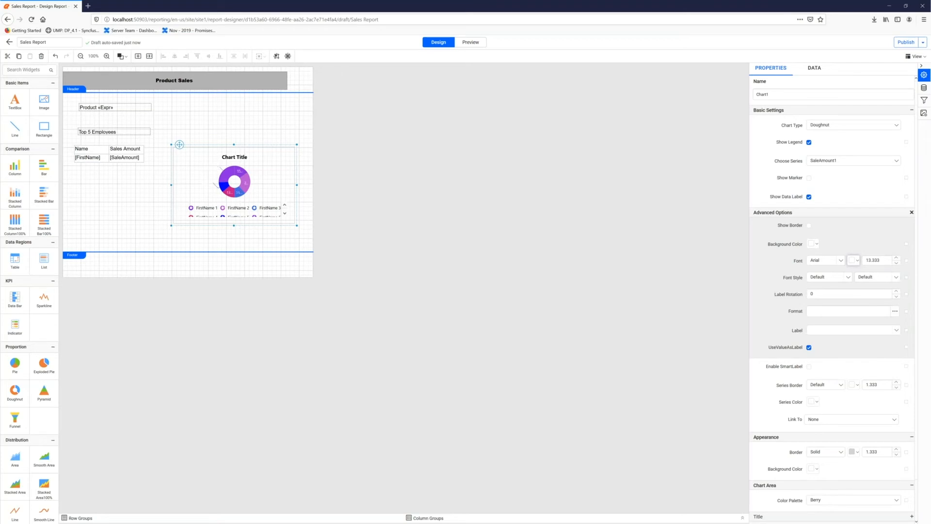
- Set the series border of the doughnut chart to None
scroll(840, 367, "down", 1)
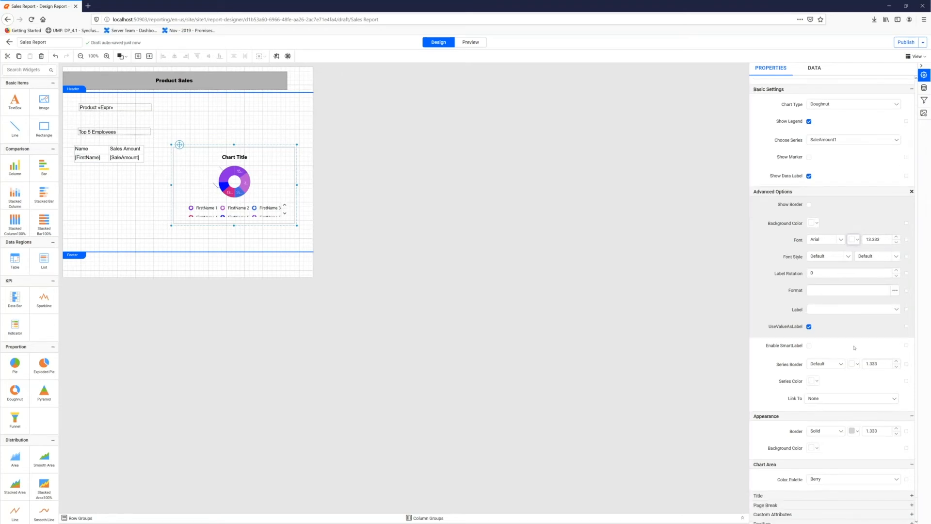
scroll(854, 348, "down", 1)
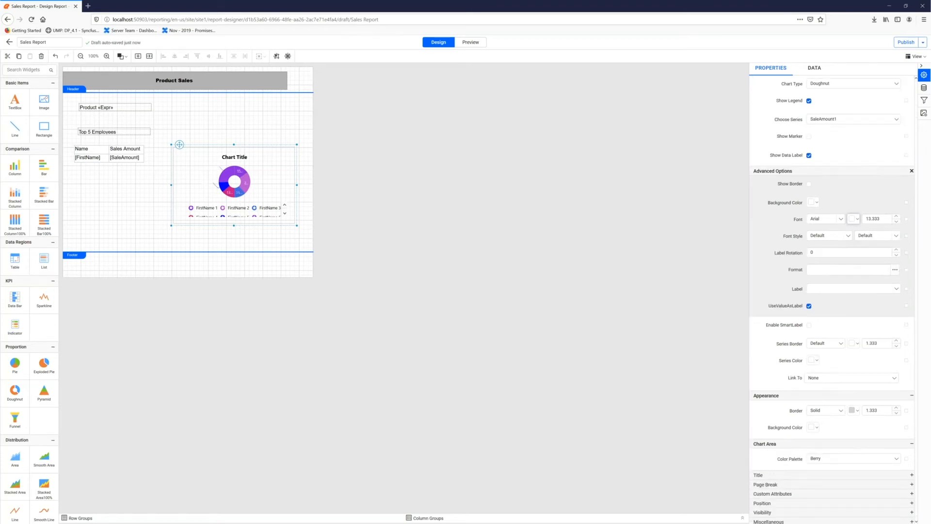
left_click(825, 345)
left_click(823, 367)
left_click(244, 161)
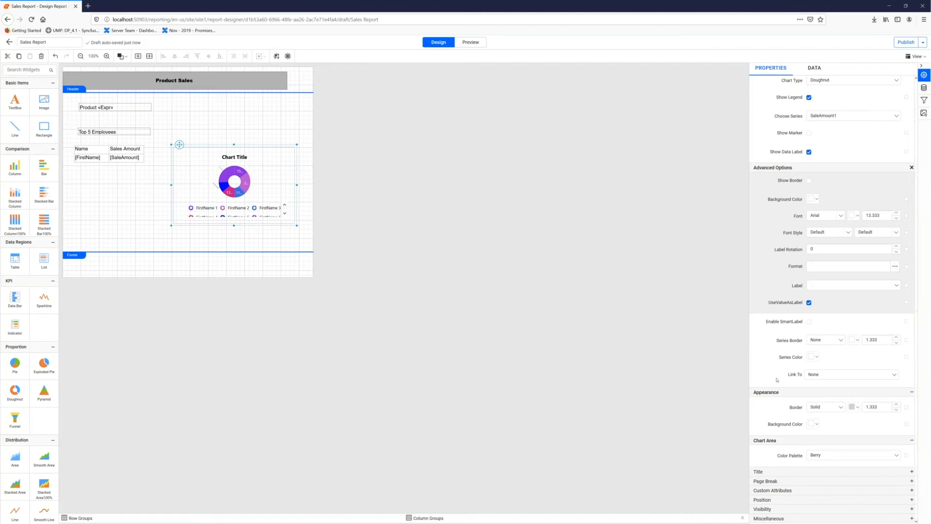
- Set the doughnut chart's title text to "Top 5 Employees"
left_click(787, 472)
scroll(842, 502, "down", 2)
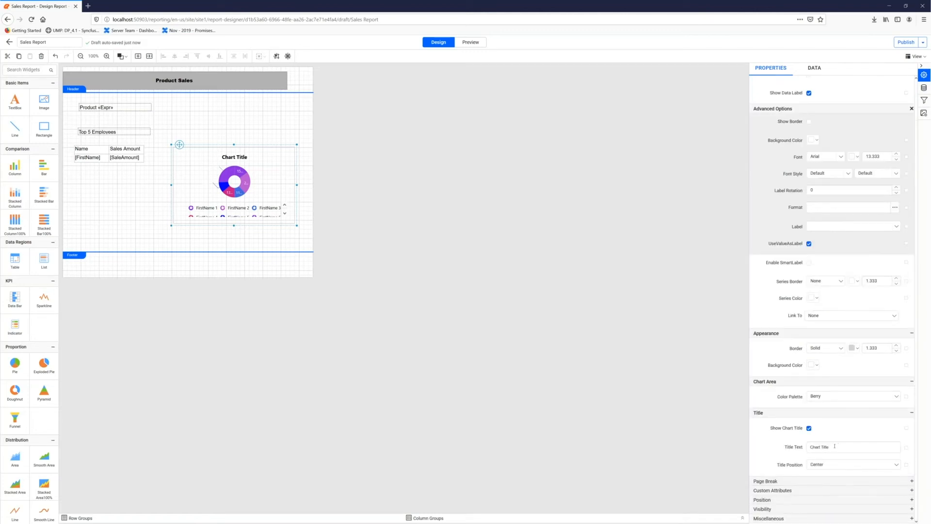
left_click_drag(835, 446, 807, 447)
type("Top % Employees")
key("BackSpace")
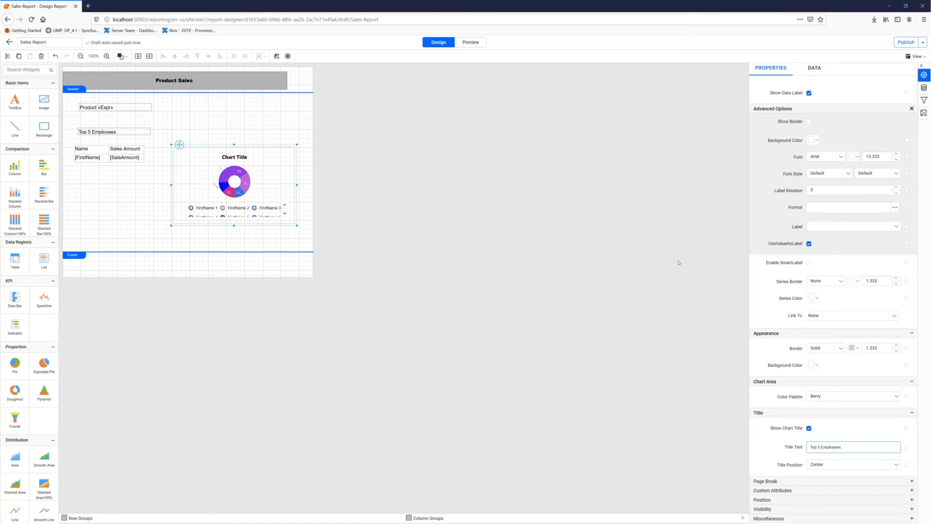
left_click(679, 262)
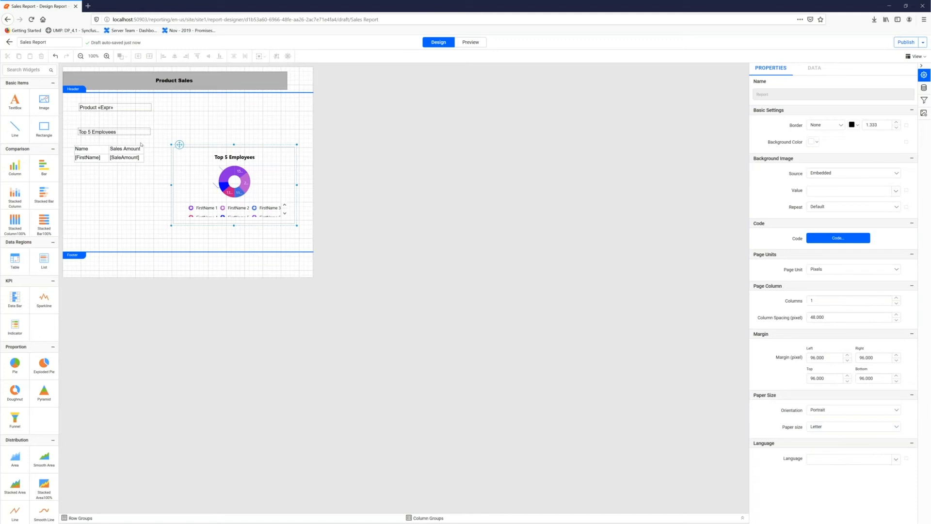
- Set the employee table header row's background to rgba(117,205,221,1) and its font color to white, rgba(255,255,255,1)
left_click(89, 145)
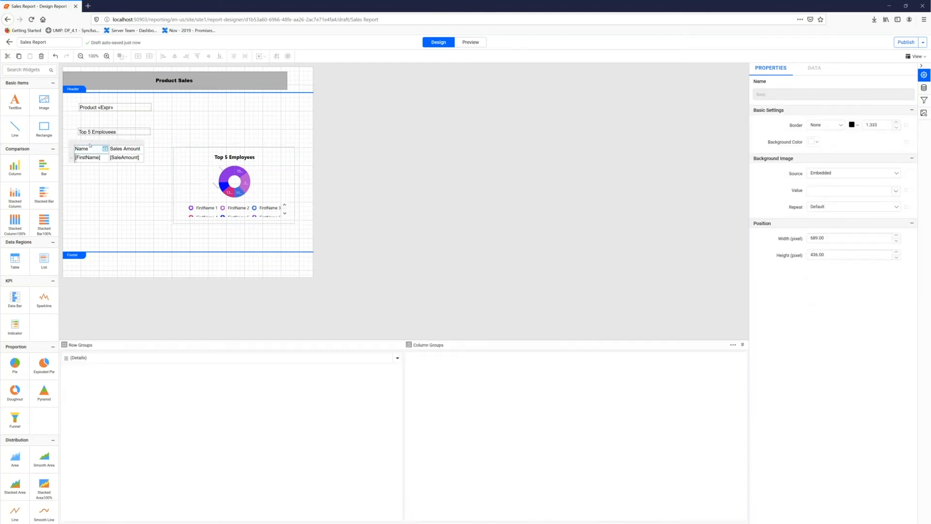
left_click(90, 145)
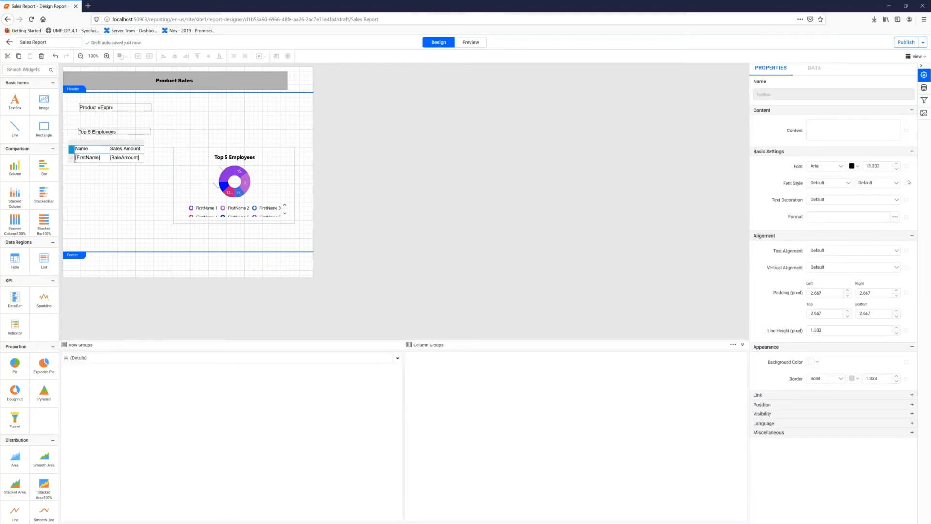
left_click(818, 362)
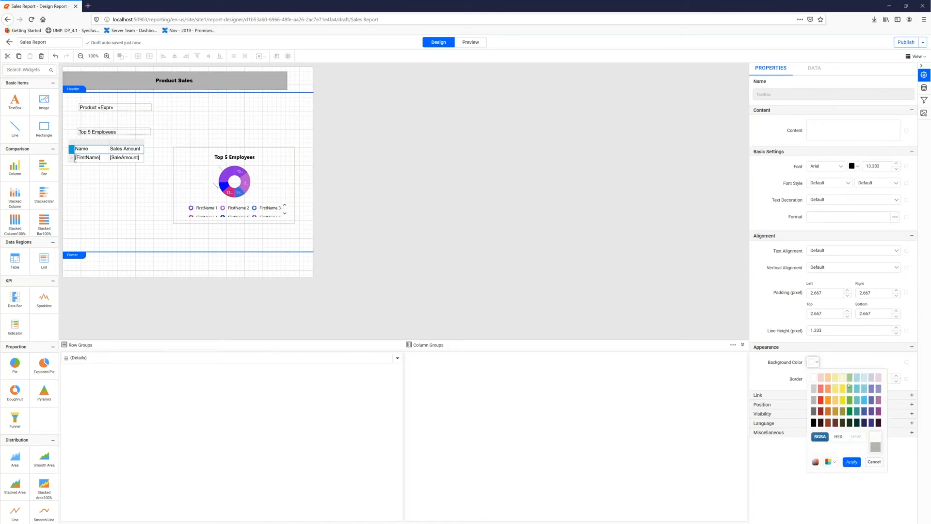
left_click(857, 390)
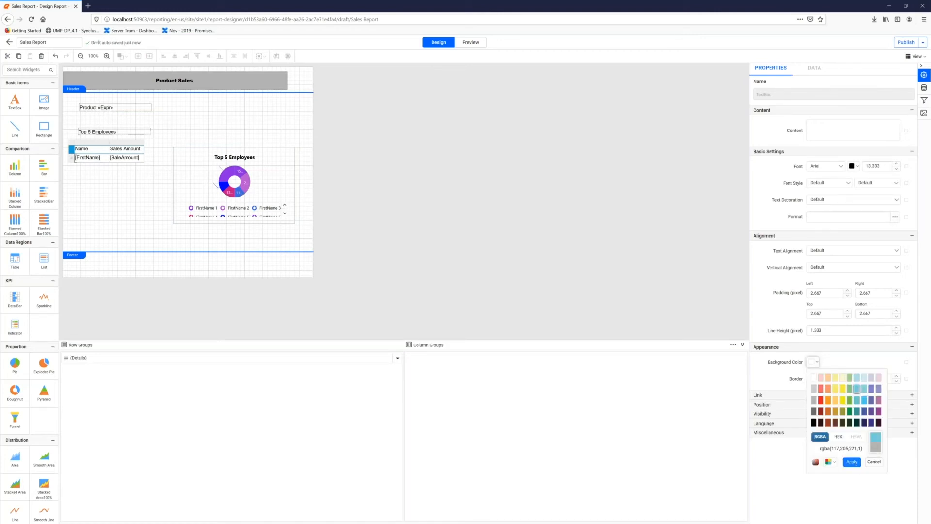
left_click(852, 461)
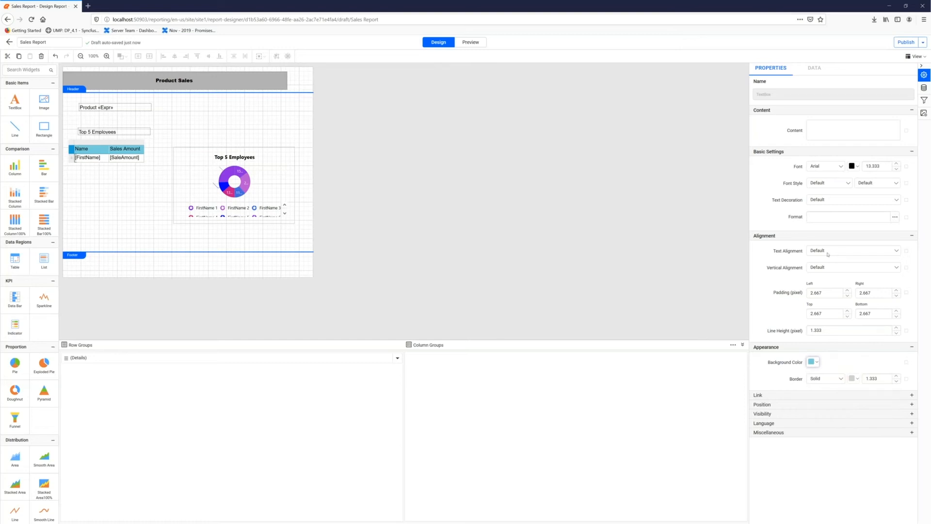
left_click(854, 166)
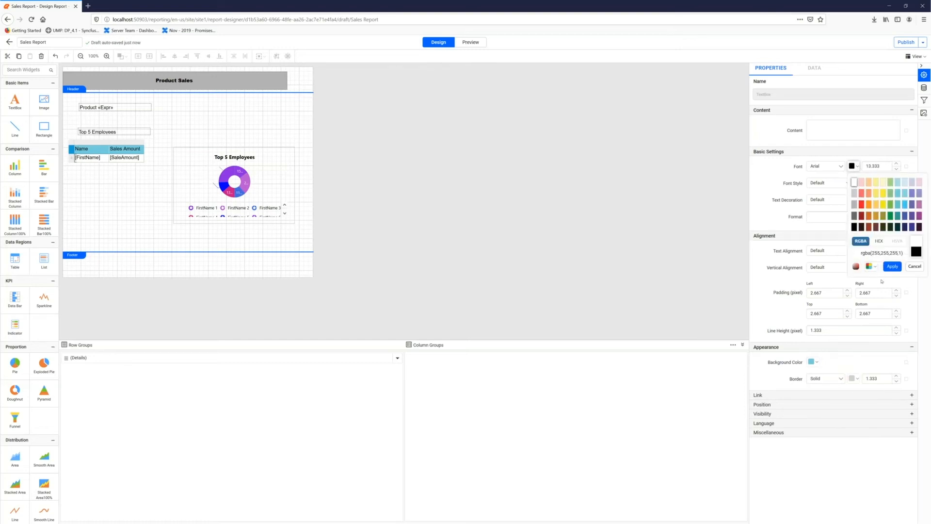
left_click(892, 266)
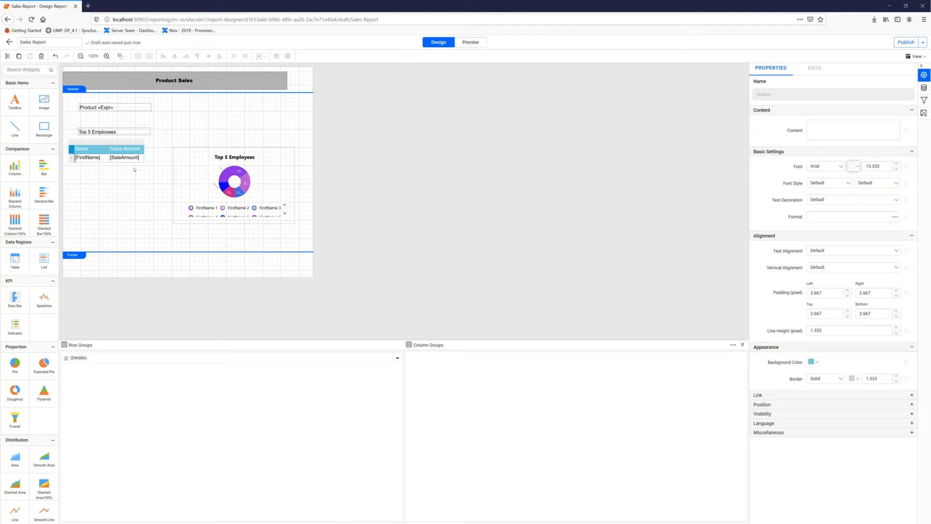
- Move the "Top 5 Employees" text box slightly left to line up with the table and widen it past the chart's right edge
left_click(72, 128)
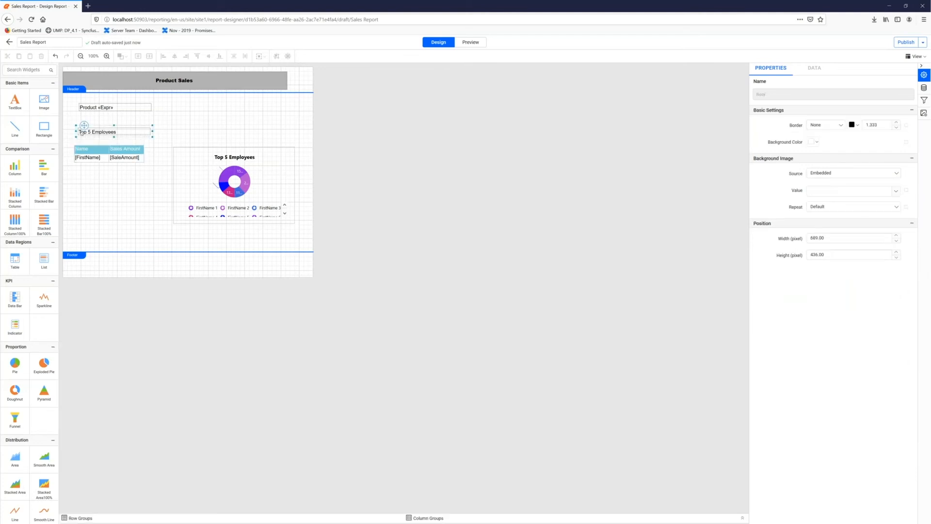
left_click(82, 133)
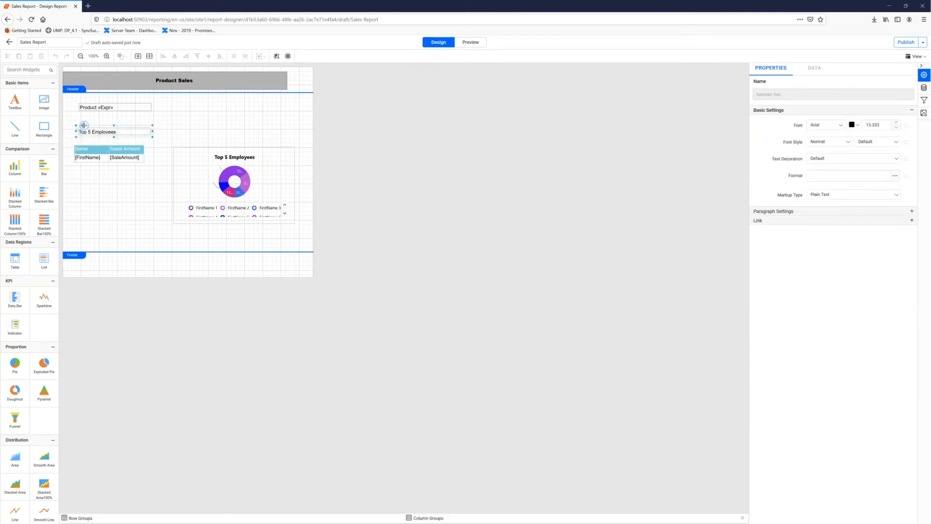
left_click_drag(84, 125, 82, 125)
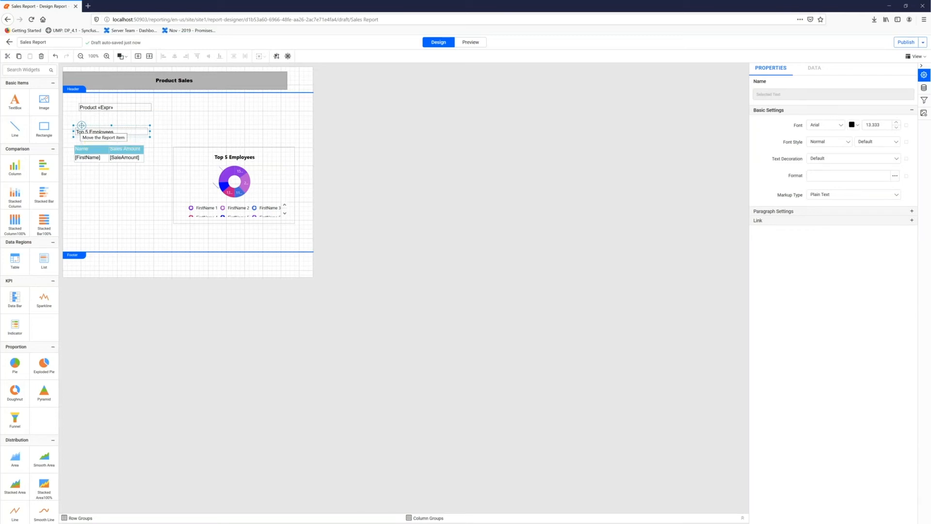
left_click_drag(203, 131, 303, 137)
- Set the background color of the "Top 5 Employees" text box to light yellow, rgba(250,243,154,1)
double_click(179, 135)
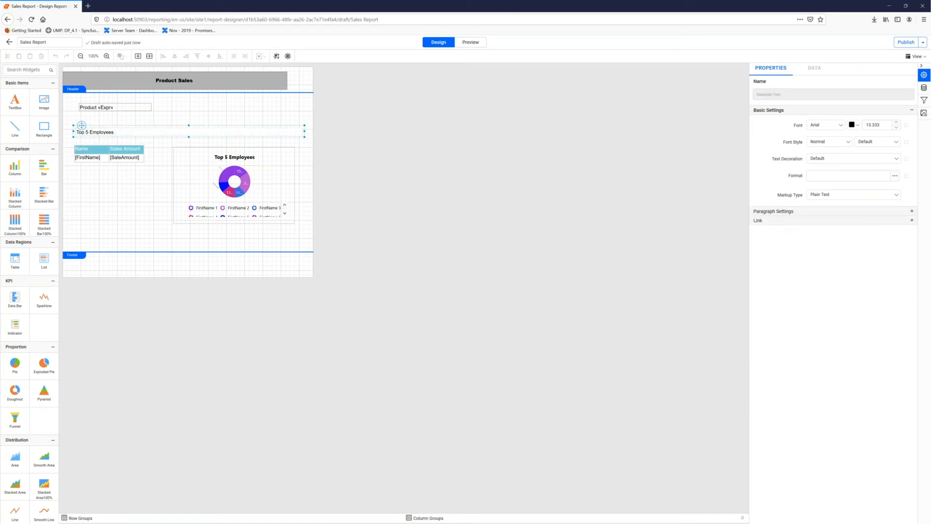
left_click(118, 128)
left_click(112, 130)
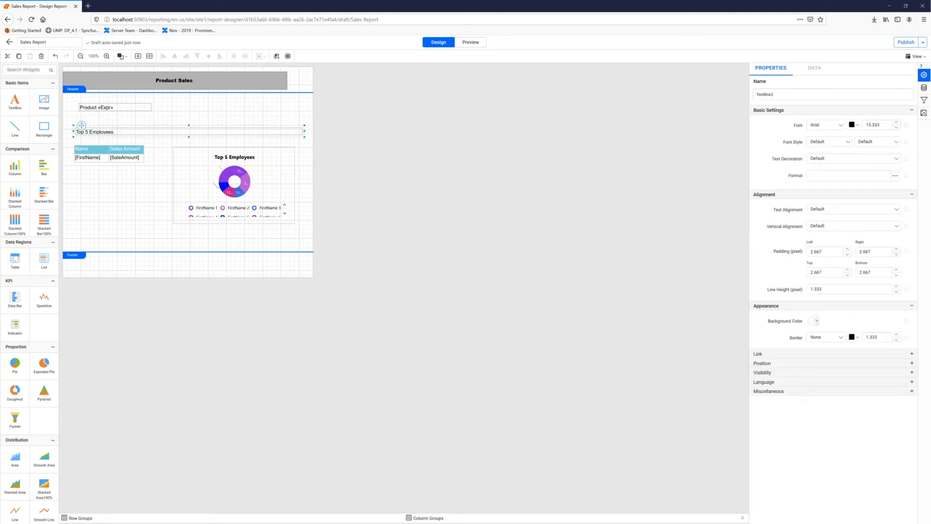
left_click(815, 321)
left_click(836, 337)
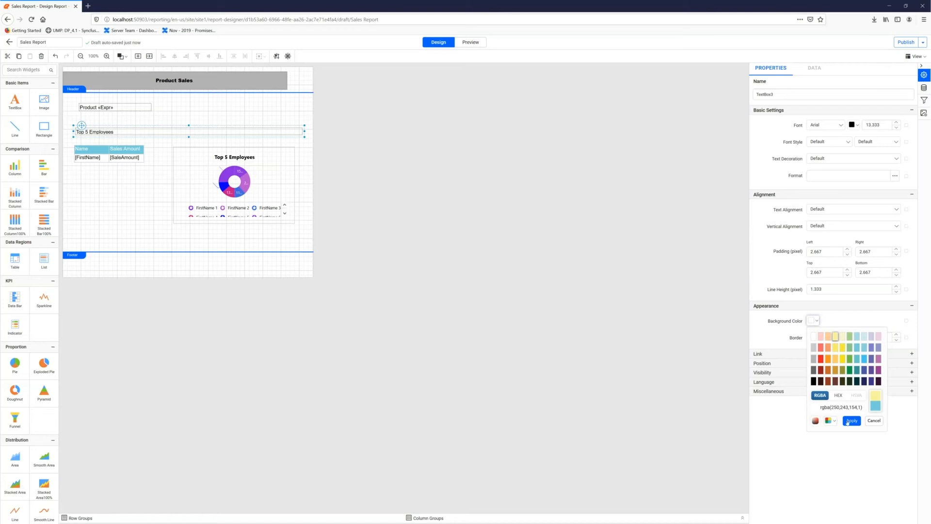
left_click(852, 421)
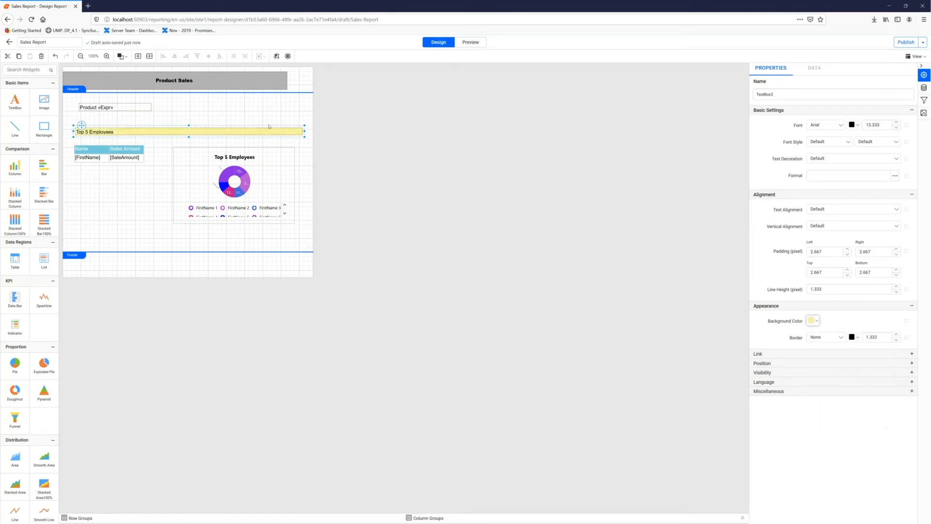
- Widen the Product expression text box so its right edge matches the yellow heading band
left_click(126, 110)
left_click_drag(152, 107, 304, 106)
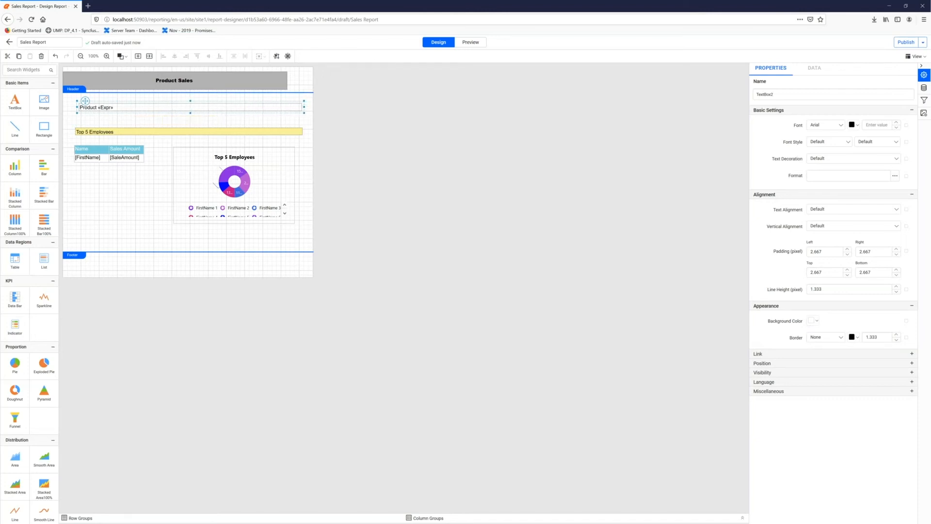
left_click(249, 237)
- Nudge the doughnut chart slightly up so it sits closer to the yellow heading band
left_click(203, 150)
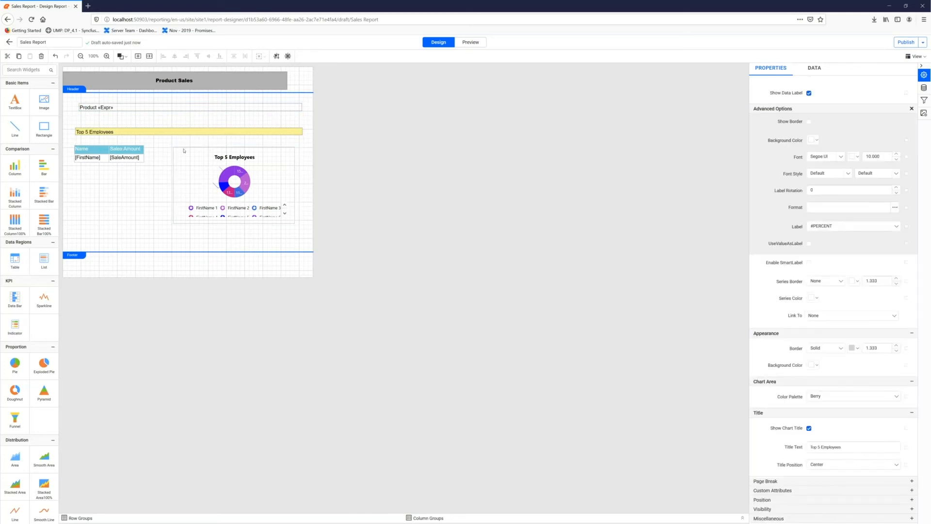
left_click(184, 150)
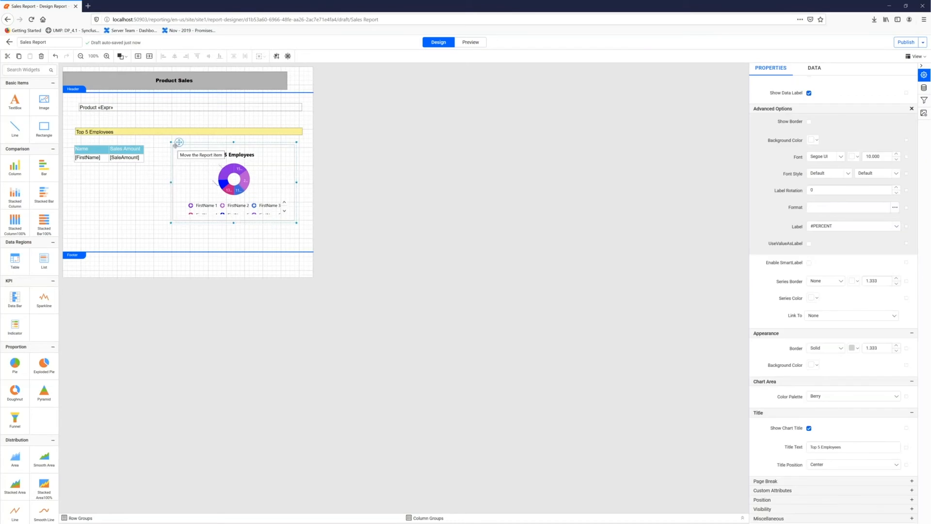
left_click(100, 148)
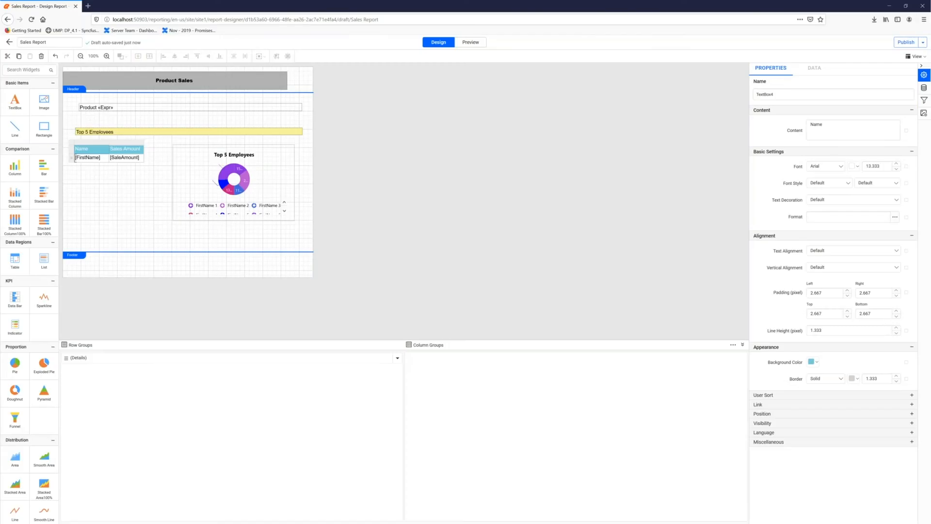
- Preview the report with ProductCategory set to Bikes and the product subcategory set to Road Bikes
left_click(469, 42)
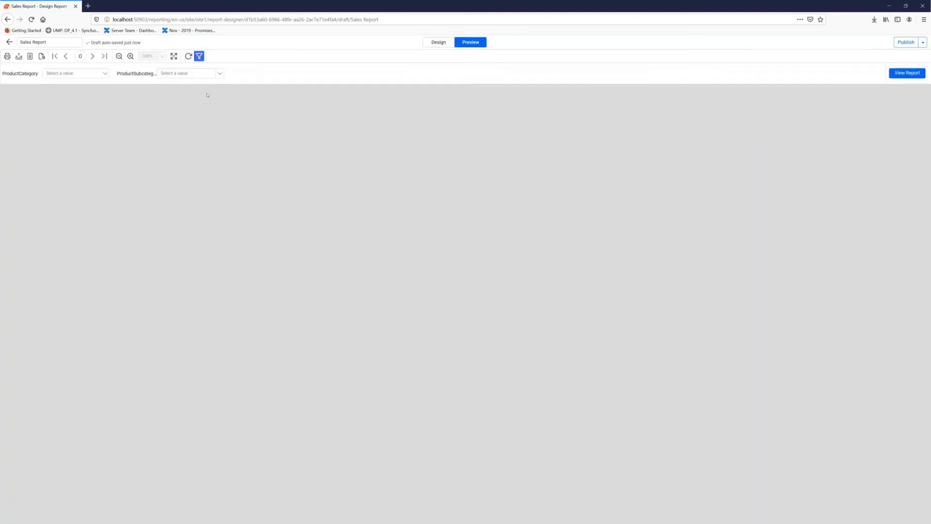
left_click(96, 73)
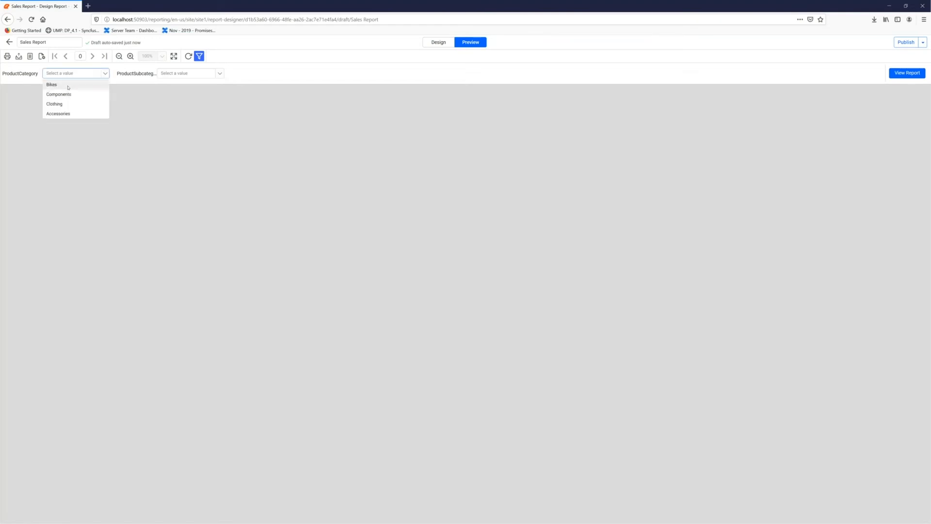
left_click(85, 84)
left_click(219, 74)
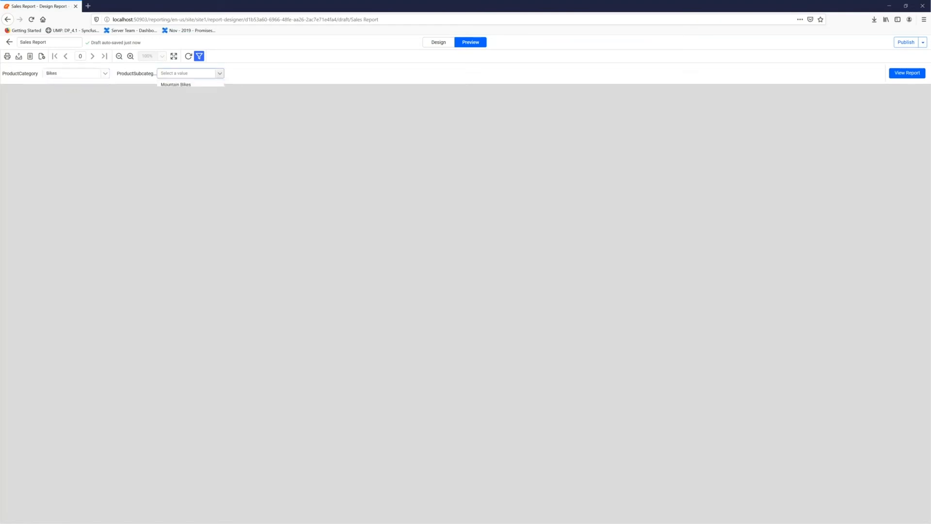
left_click(192, 95)
left_click(891, 76)
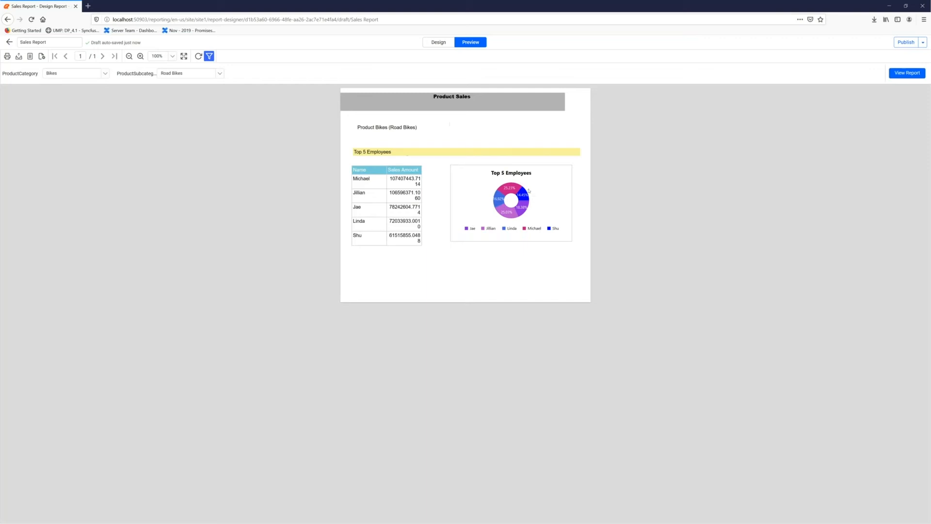
- Show the preview in print layout and page through all its pages, returning to the first page
left_click(30, 56)
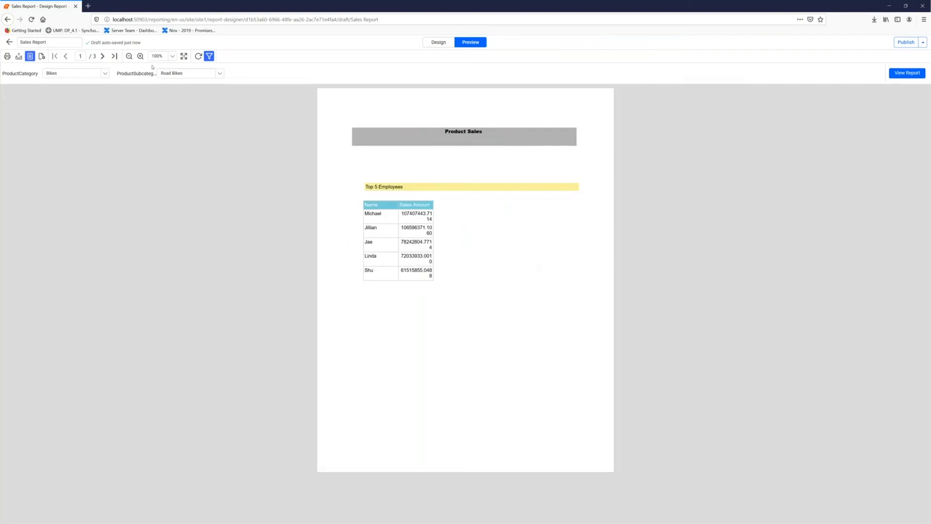
left_click(103, 56)
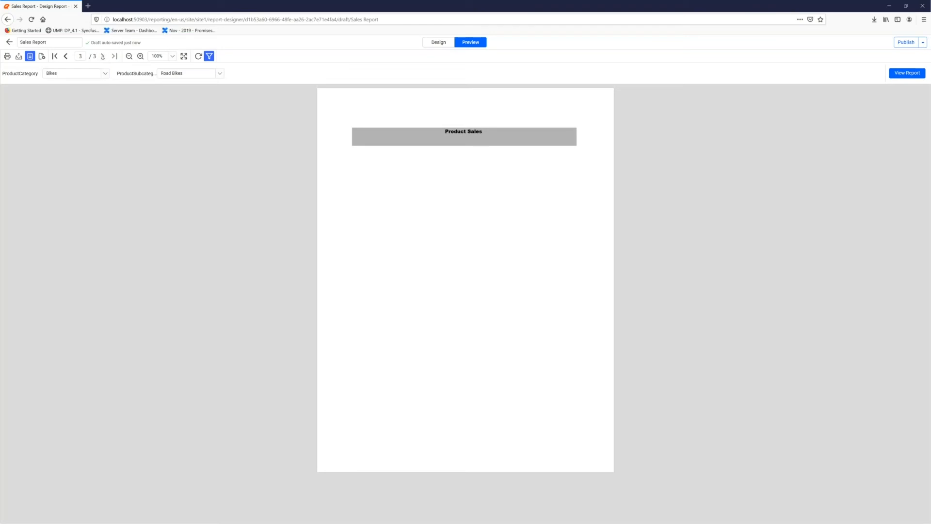
left_click(67, 57)
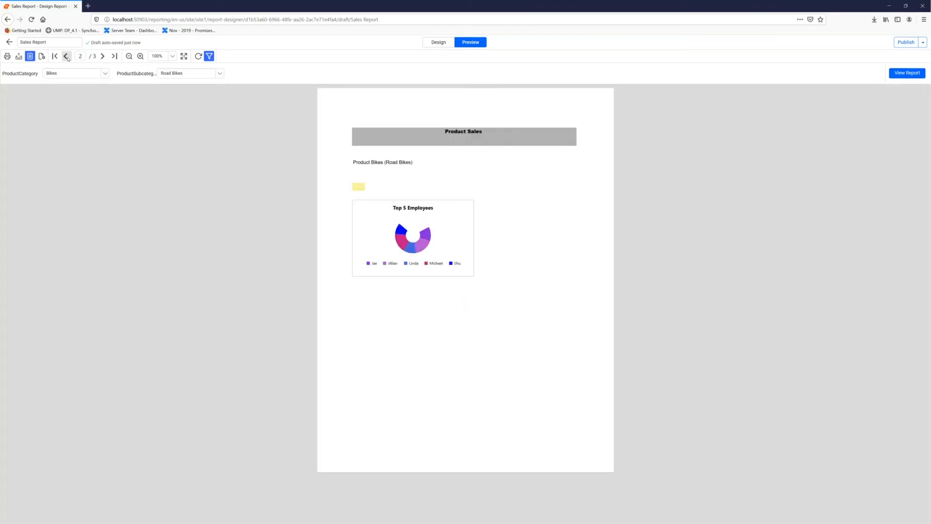
left_click(67, 57)
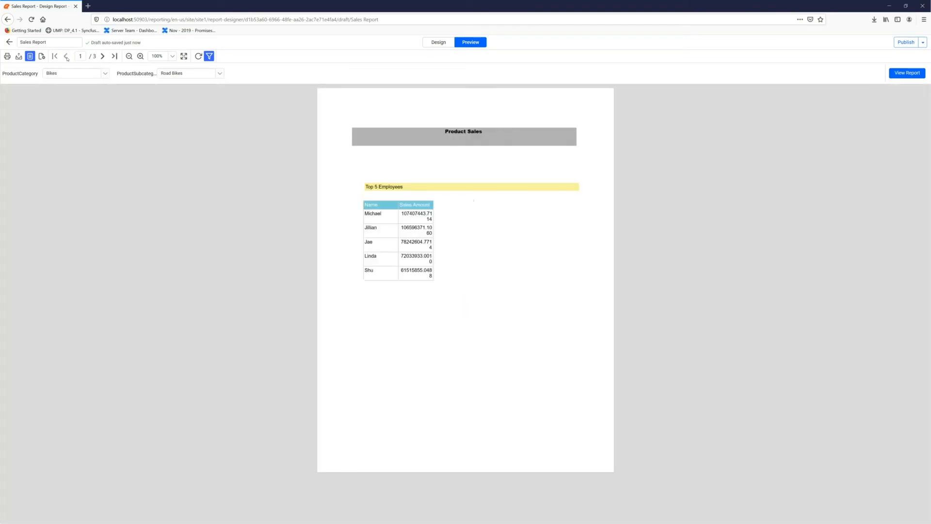
- Return to the report design and move the doughnut chart left toward the table, to about X 257, Y 139
left_click(447, 43)
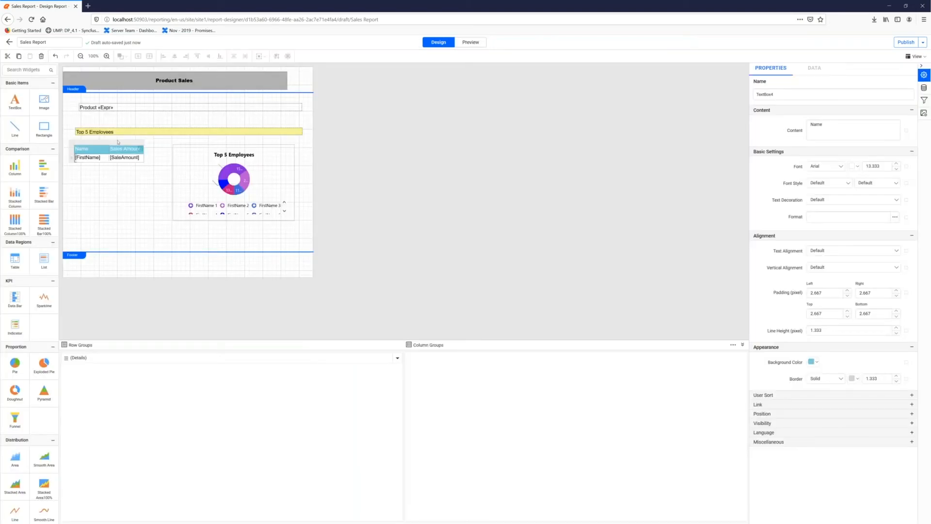
left_click(179, 154)
left_click_drag(166, 141, 150, 140)
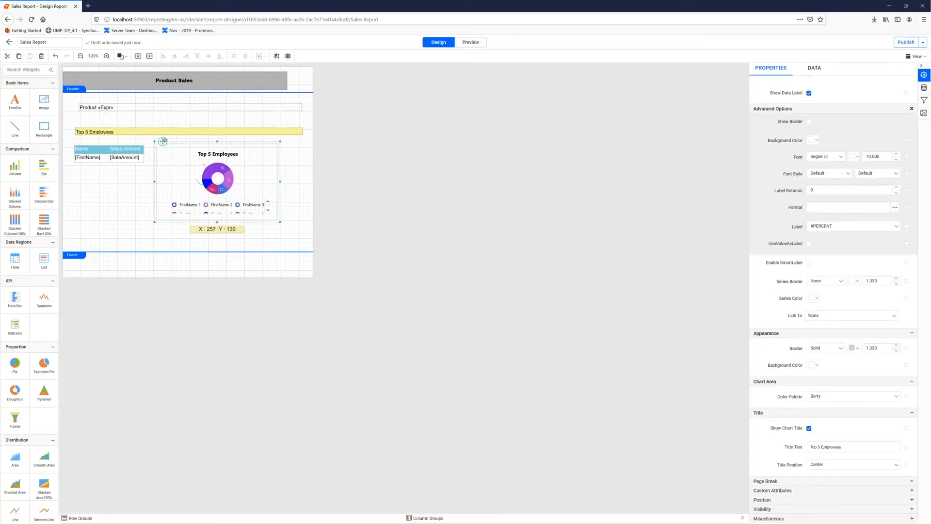
- Shorten the yellow heading text box and the Product expression text box to end near the chart's right edge
left_click(270, 131)
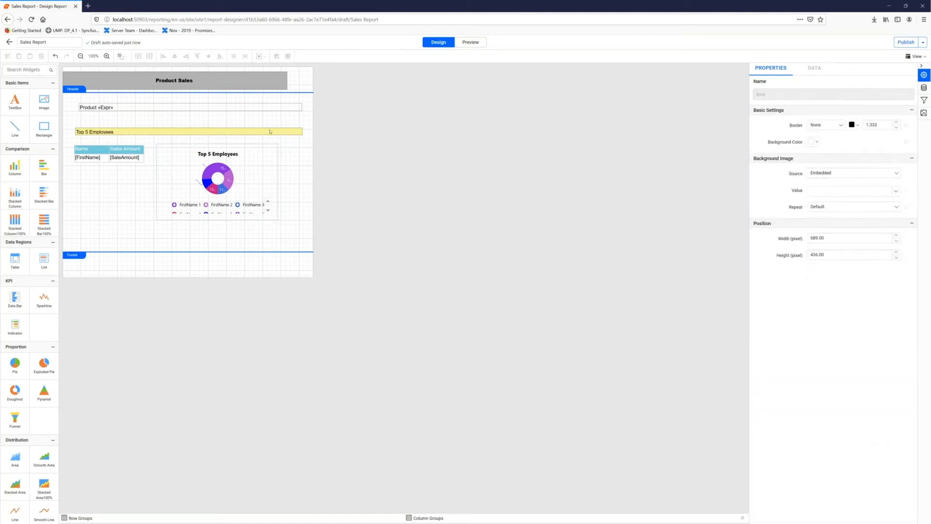
left_click_drag(286, 131, 277, 131)
left_click(292, 110)
left_click_drag(302, 107, 274, 107)
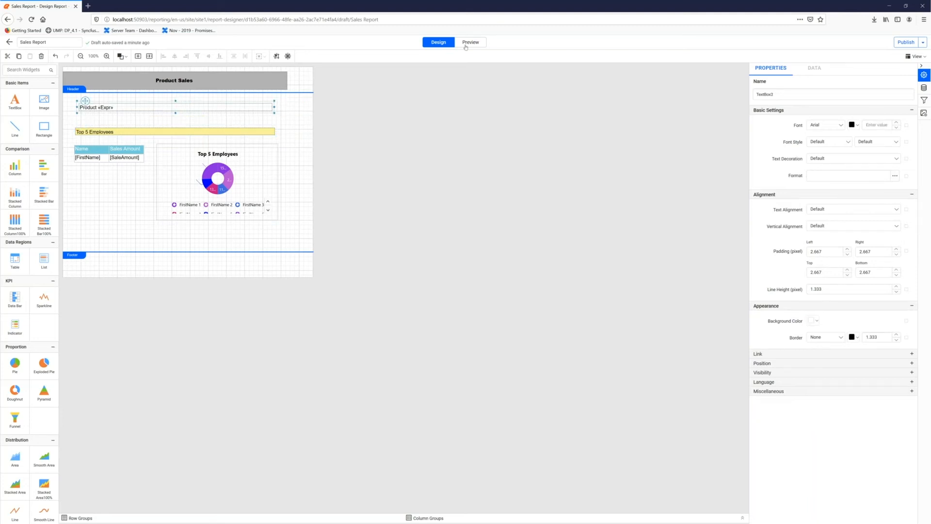
- Preview the report with ProductCategory set to Components and the product subcategory set to Bottom Brackets
left_click(466, 46)
left_click(73, 73)
left_click(58, 93)
left_click(189, 73)
left_click(180, 94)
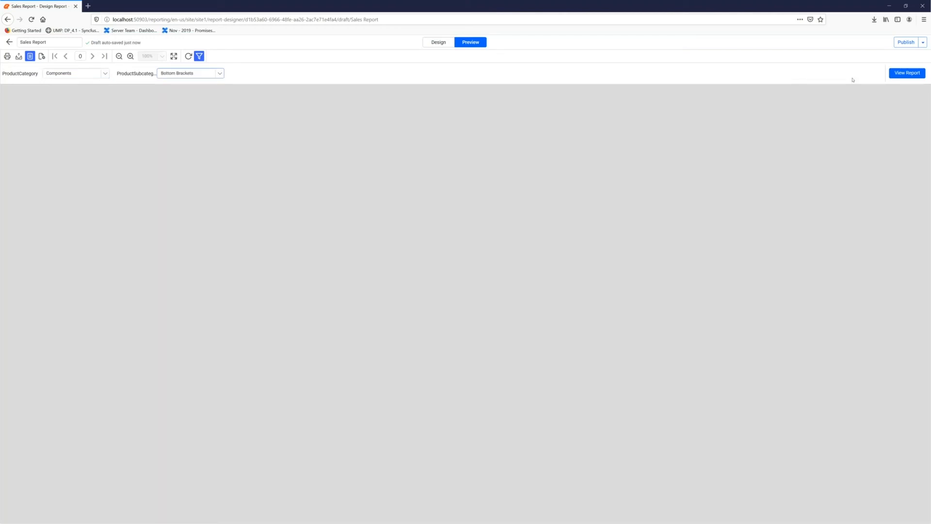
left_click(907, 73)
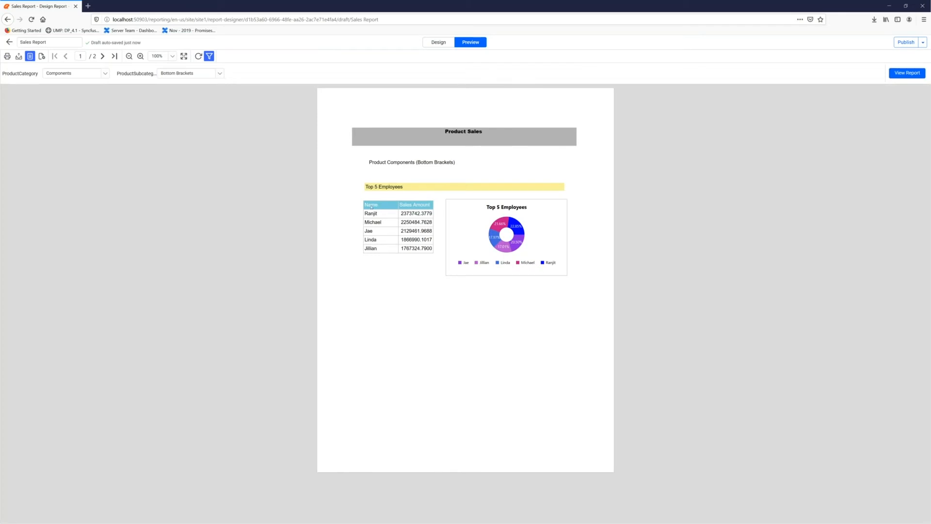
- Export the previewed report as a PDF, open report.pdf directly instead of saving it, and view its page in Adobe Reader
left_click(19, 57)
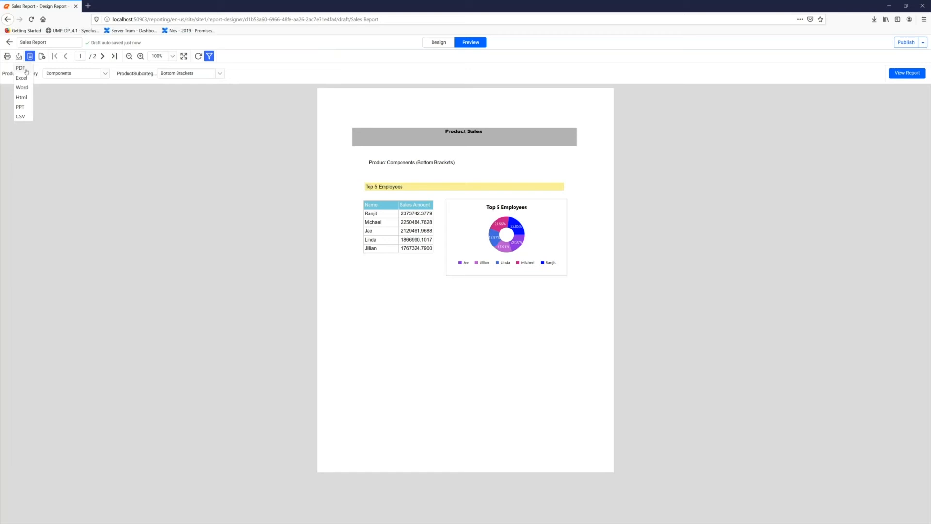
left_click(20, 69)
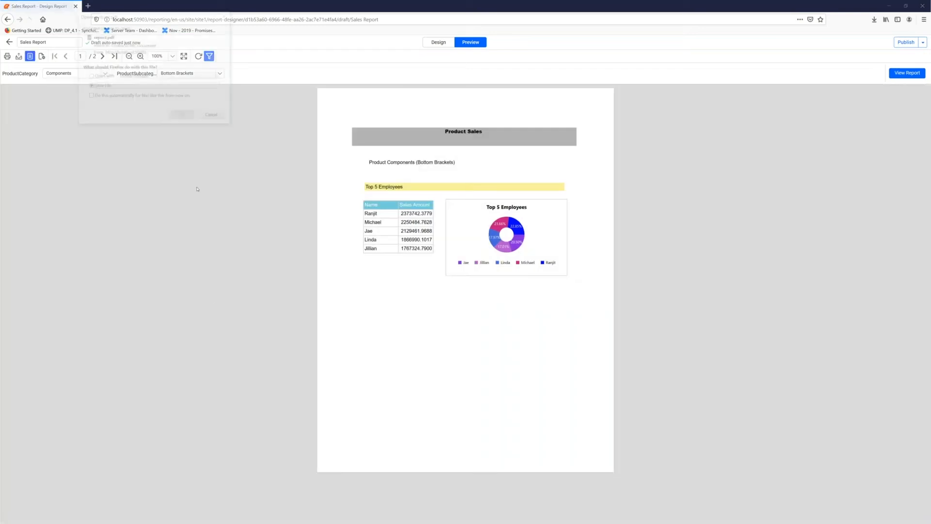
left_click(102, 77)
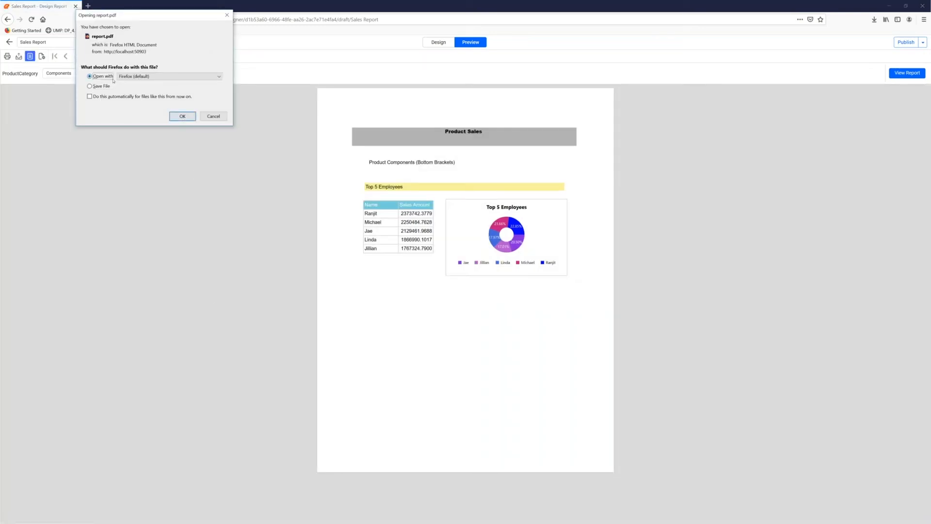
left_click(172, 78)
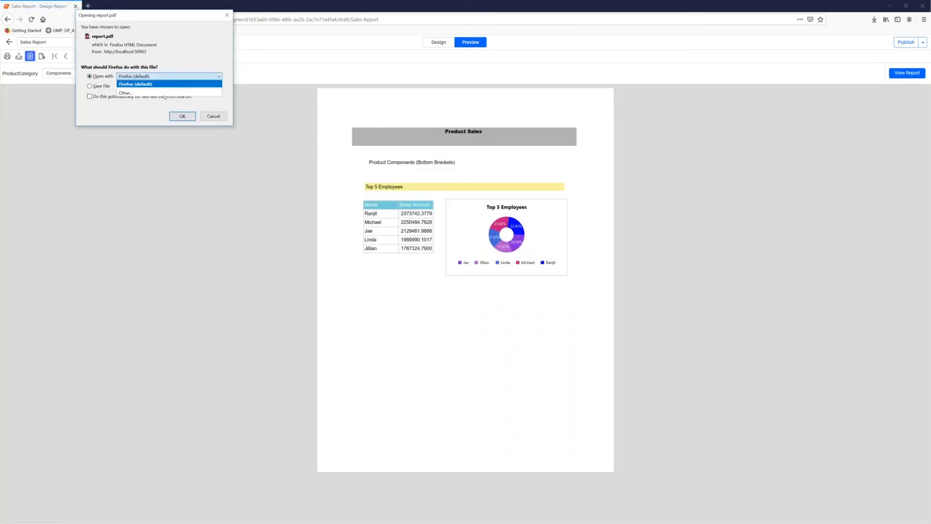
left_click(183, 118)
left_click(183, 117)
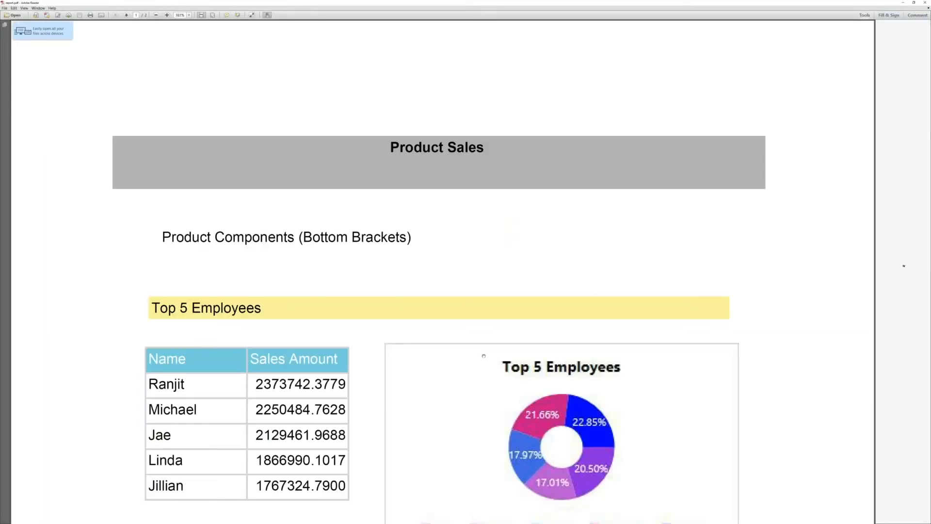
scroll(904, 267, "down", 3)
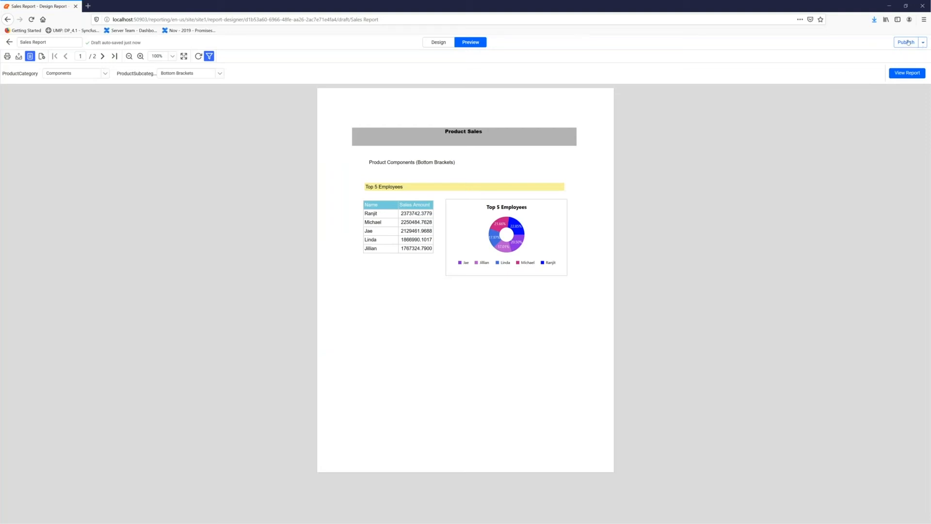
- Start publishing the report and create a category named Sales with the description "All the Sales report stores here"
left_click(908, 42)
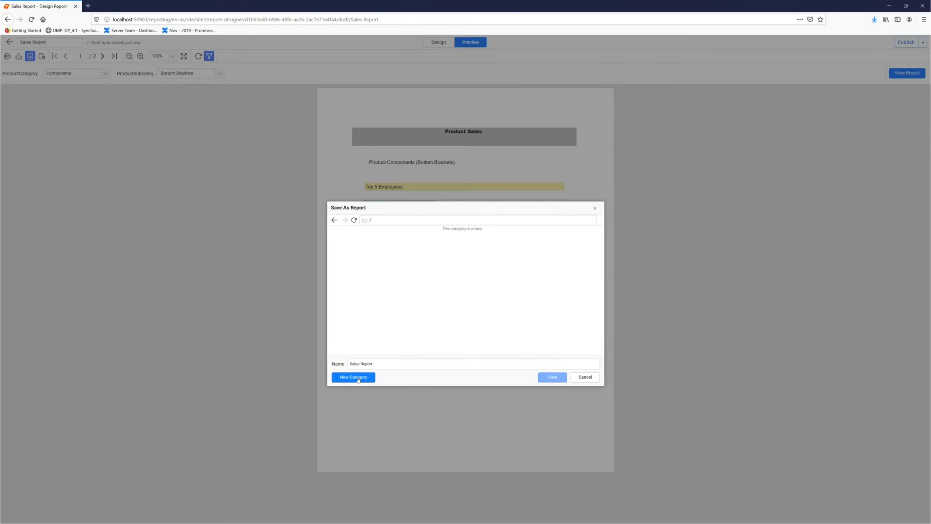
left_click(358, 377)
left_click(429, 262)
type("Sales")
key("Tab")
type("All the Sales report")
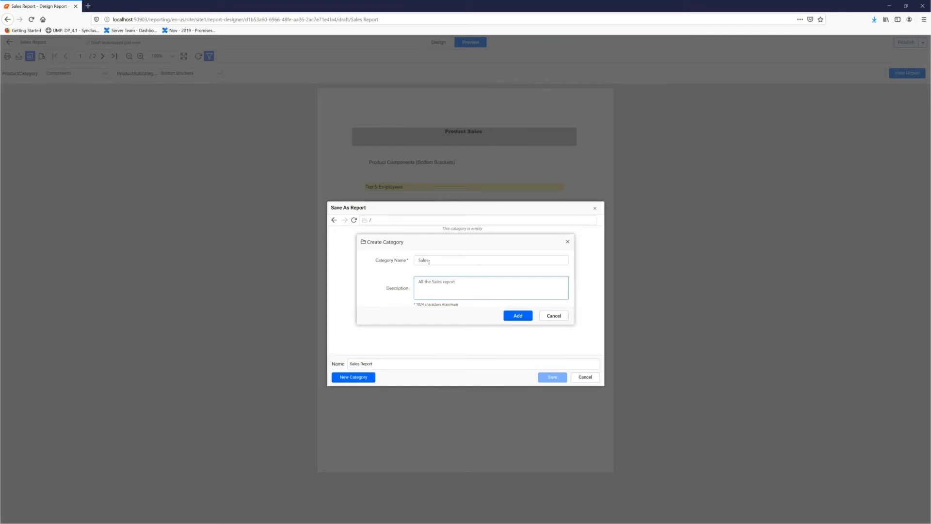
type(" stores here")
left_click(517, 316)
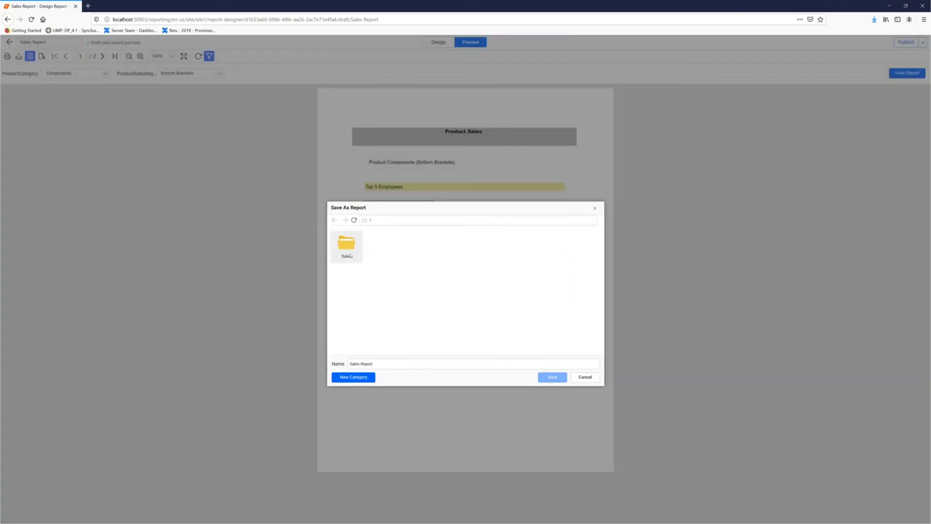
- Save the report in the Sales category under the name Sales Report and return to the reports list
double_click(350, 255)
left_click(377, 363)
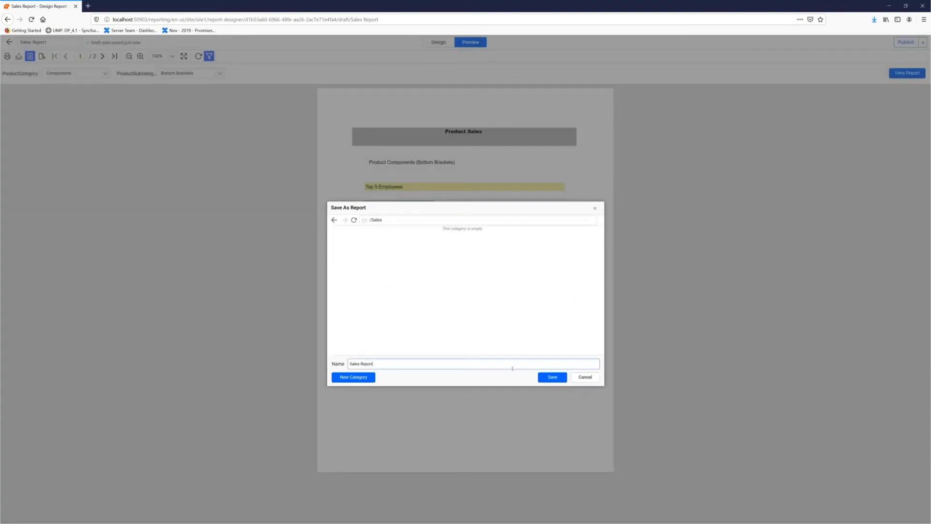
left_click(550, 381)
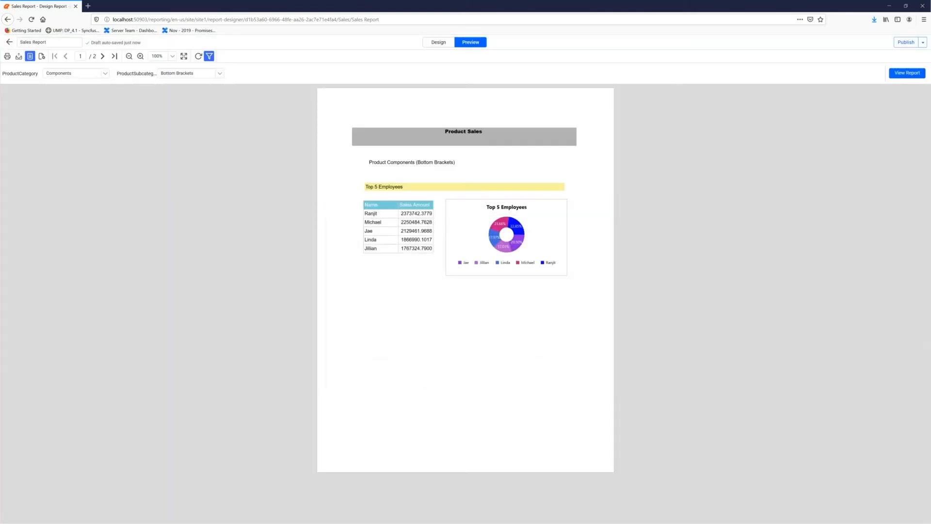
left_click(9, 42)
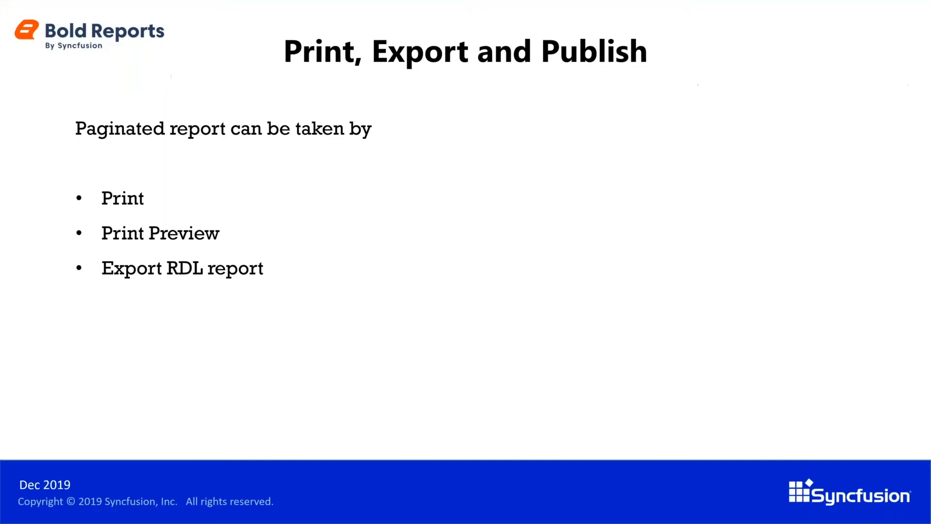
key("Right")
left_click(404, 115)
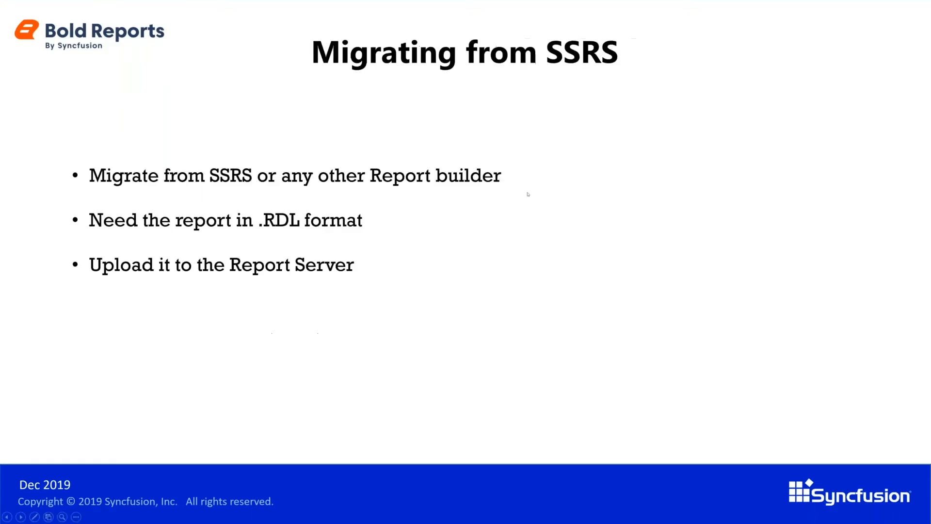
key("Right")
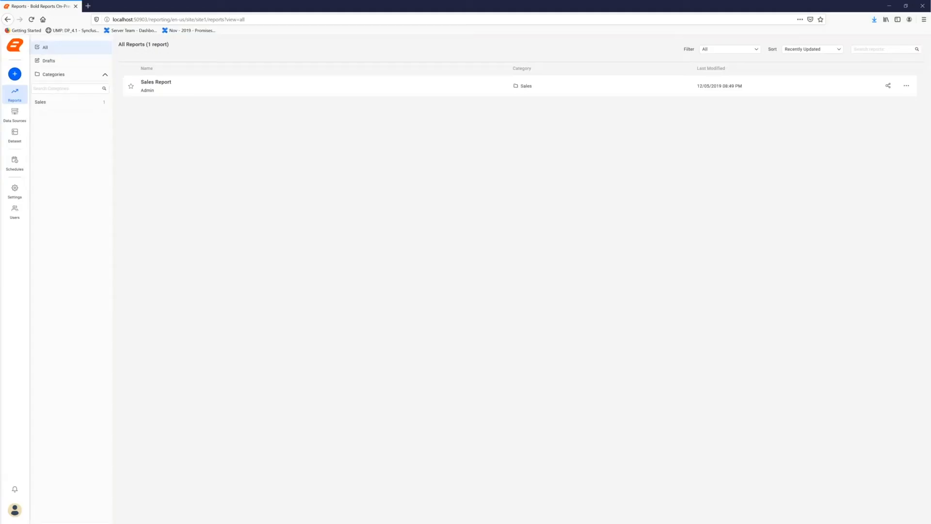
- Start a new user in user management and enter the user's email address and first name, leaving the last name empty
left_click(14, 216)
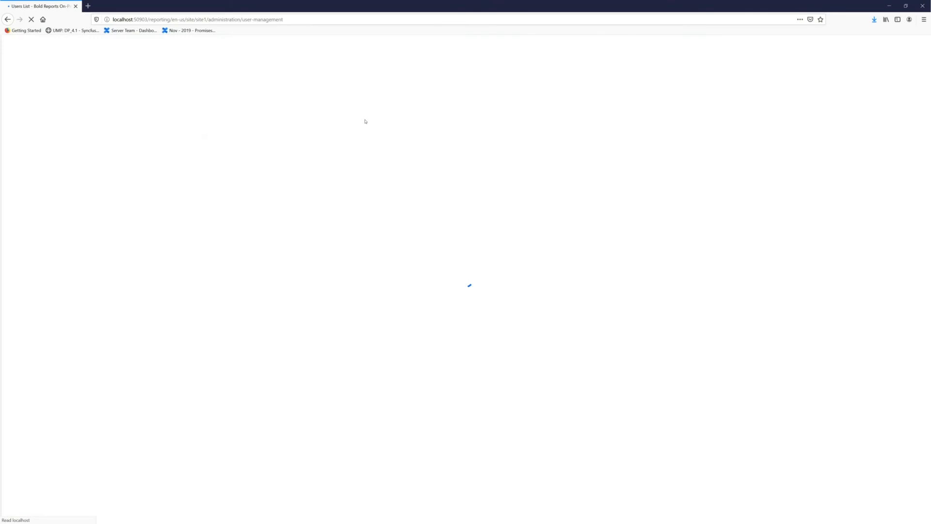
left_click(897, 76)
left_click(888, 89)
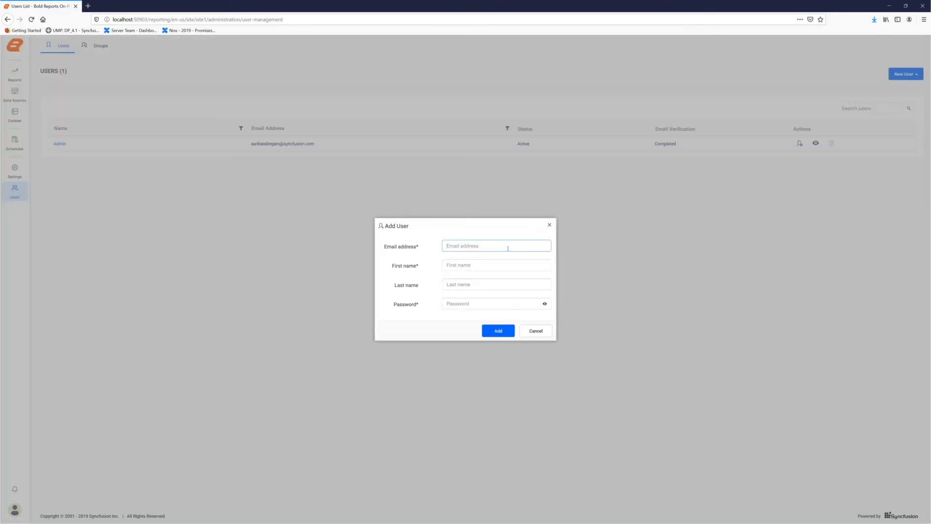
key("Tab")
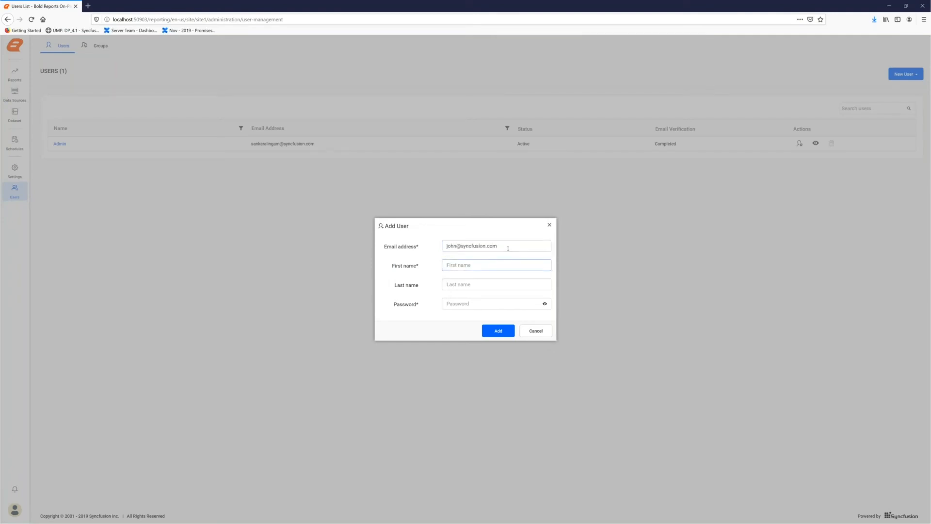
type("John")
key("Tab")
key("Tab")
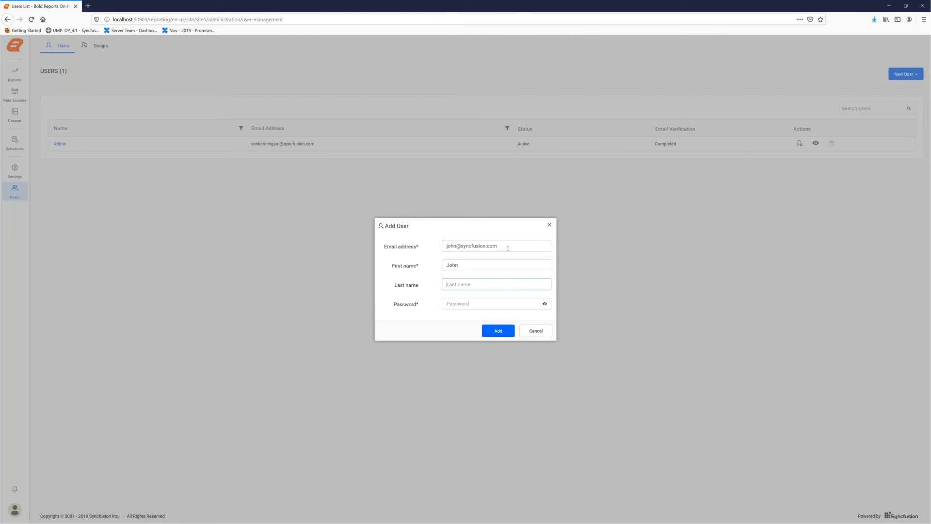
- Enter the new user's account password and add the user
type("●●●●●")
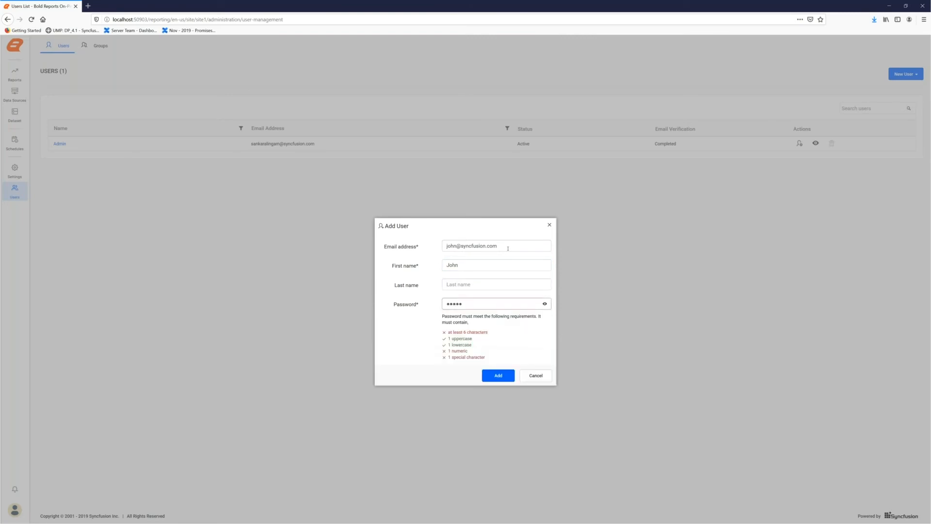
type("●●●●")
key("Return")
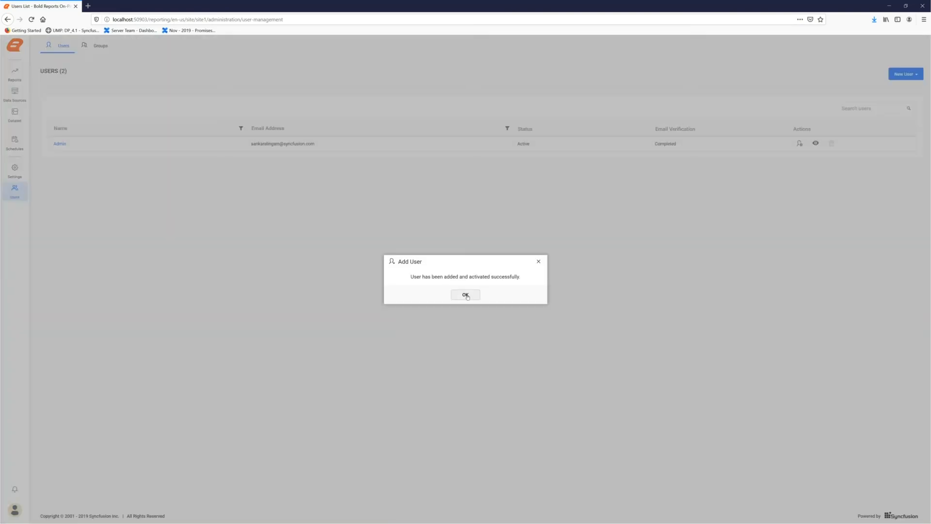
left_click(466, 295)
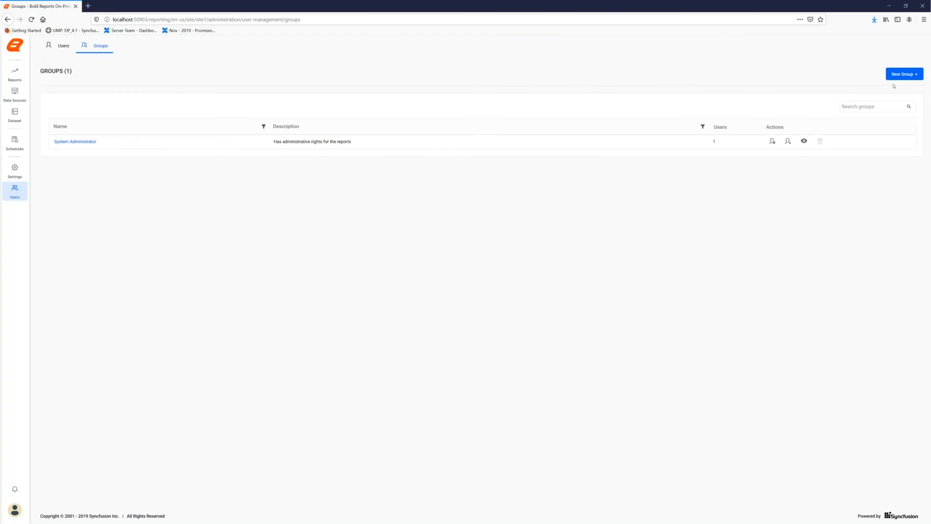
- Create a new user group named Sales without a description
left_click(903, 74)
left_click(893, 88)
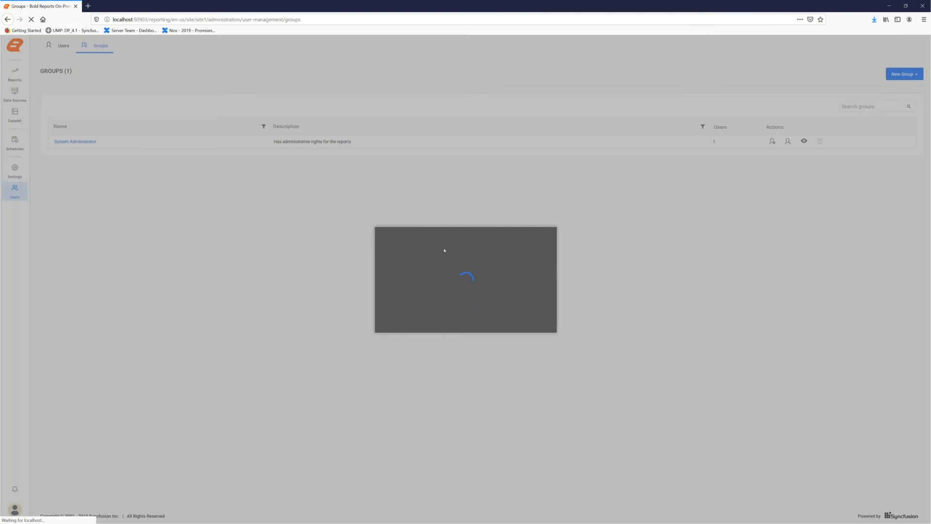
left_click(447, 252)
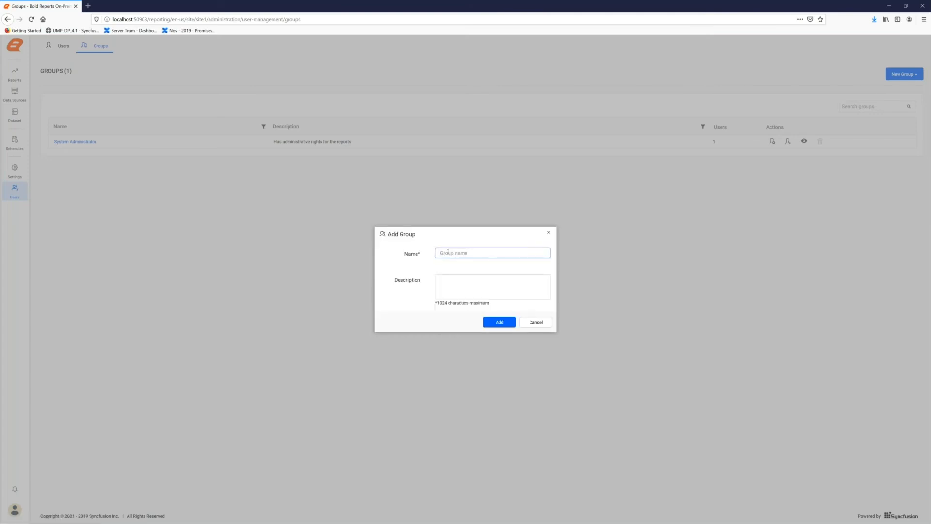
type("Sales")
left_click(495, 321)
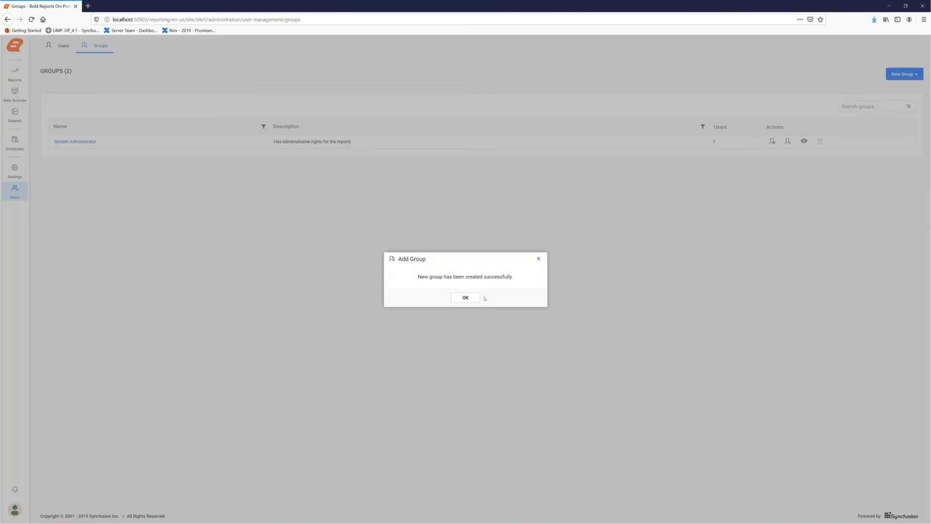
left_click(473, 297)
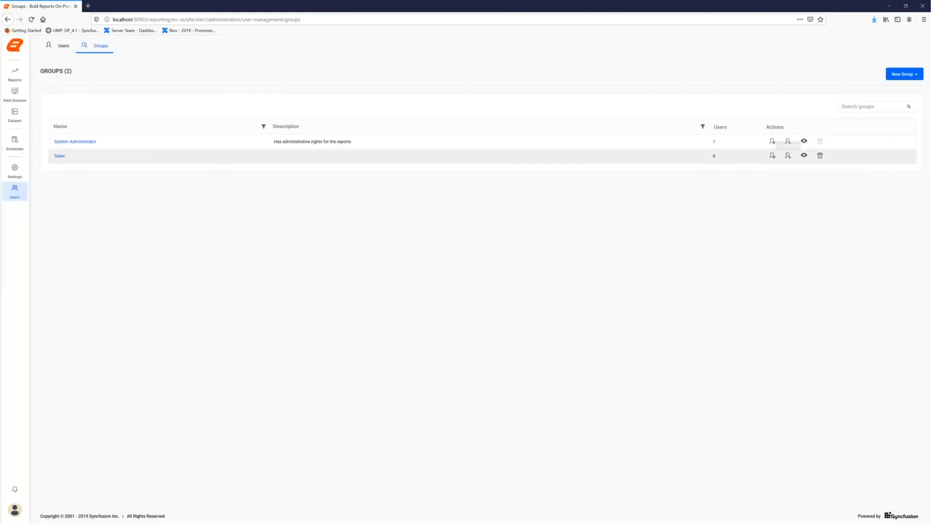
- Edit the Sales group to add the newly created user as a member, and go back to the users list
left_click(773, 156)
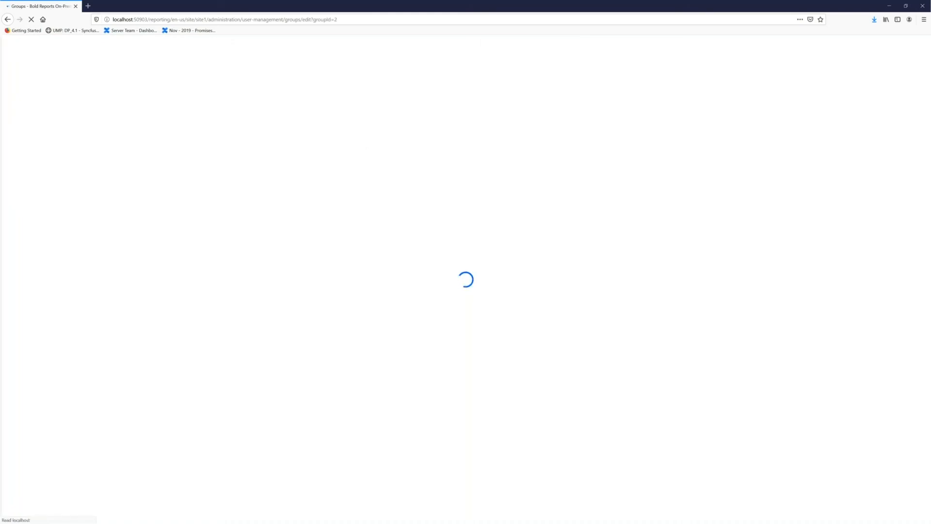
left_click(116, 203)
left_click(95, 251)
left_click(209, 203)
left_click(369, 185)
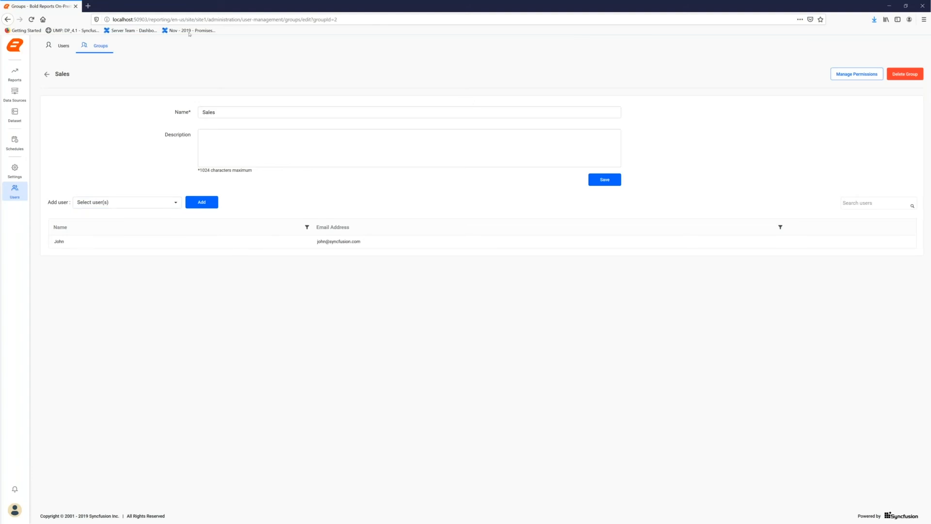
left_click(63, 50)
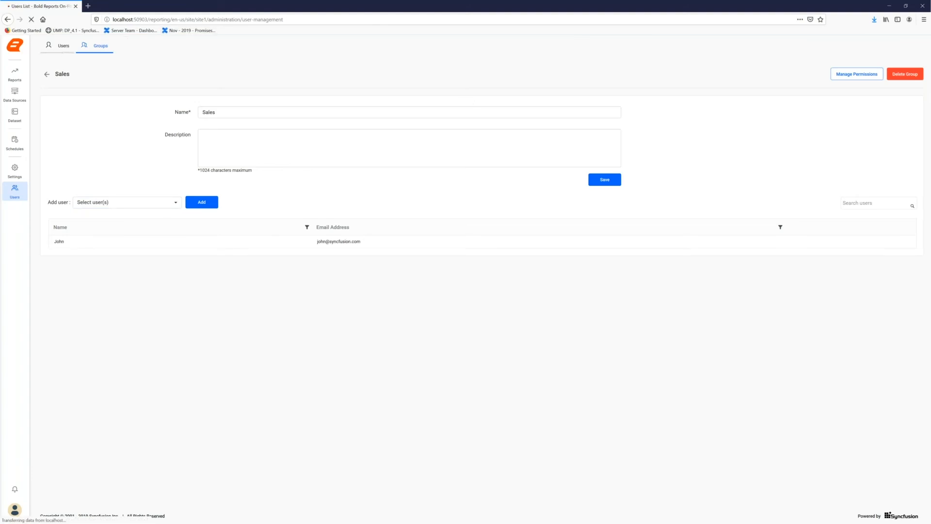
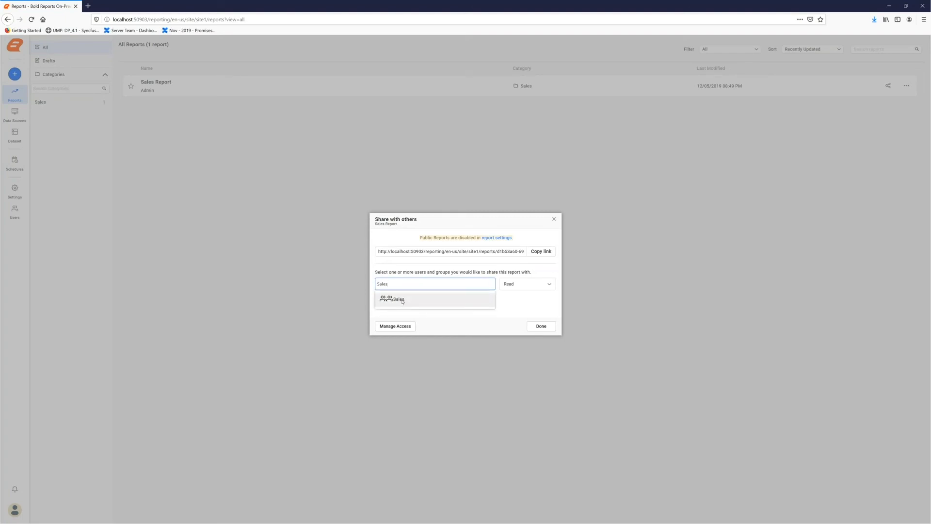
- Share the Sales Report with the Sales group, granting Read, Write, Delete access, and finish sharing
left_click(402, 300)
left_click(528, 285)
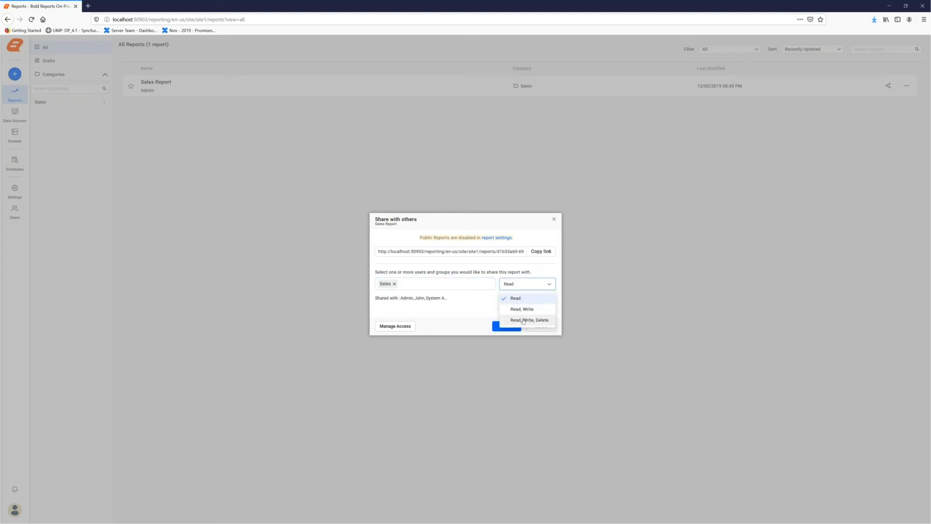
left_click(523, 320)
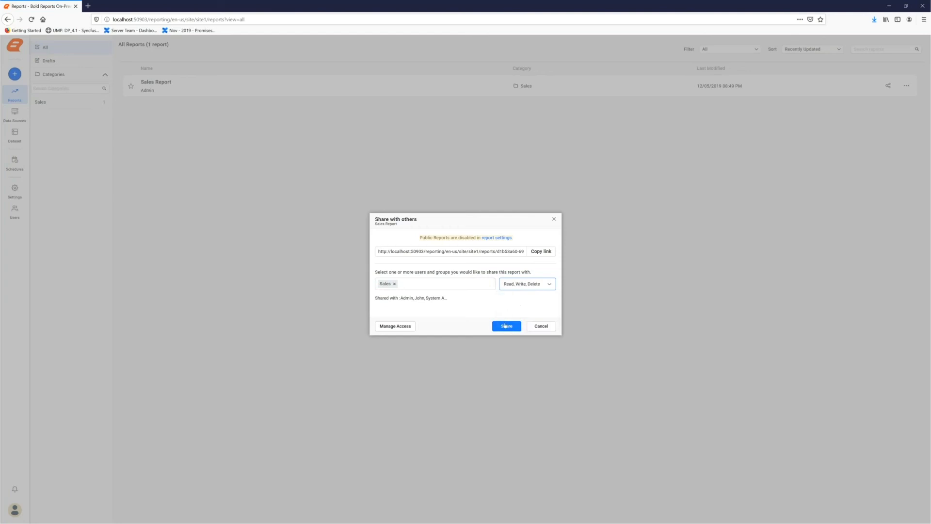
left_click(505, 327)
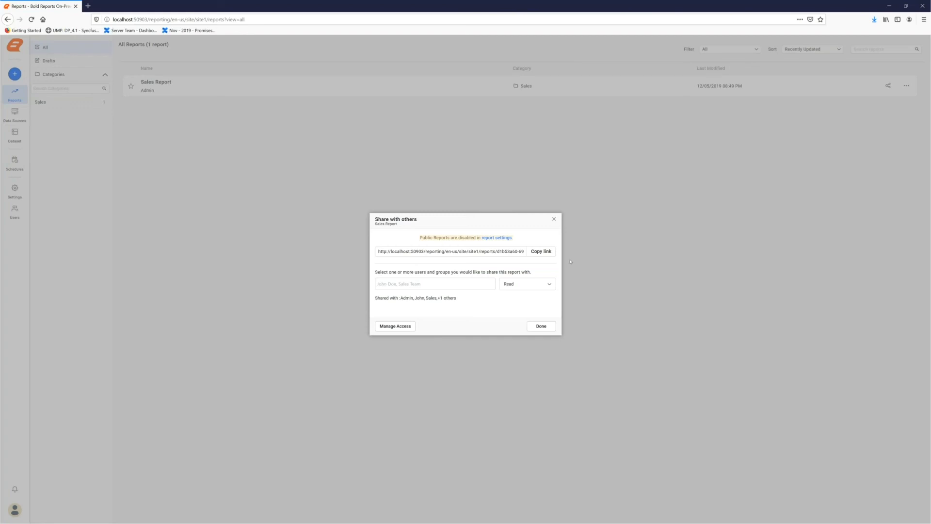
left_click(543, 328)
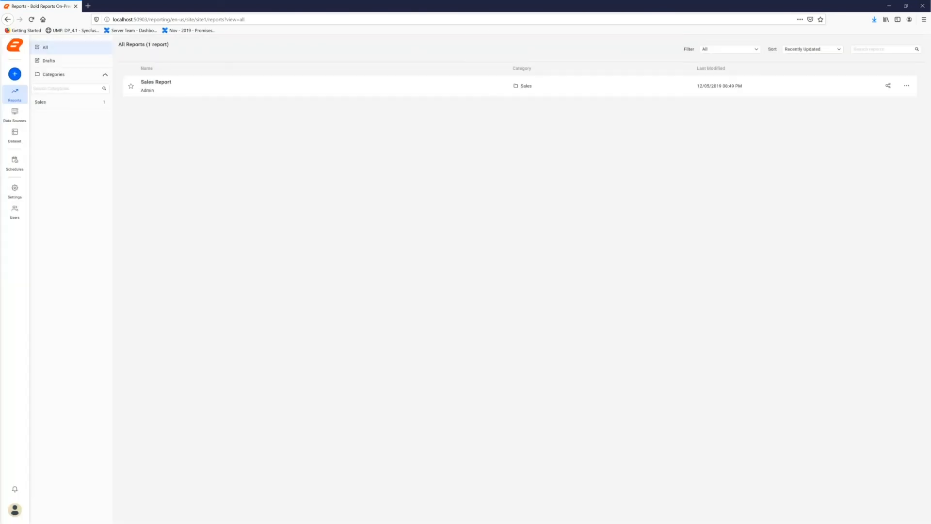
- Create a schedule for the Sales Report named Sales Report Schedule, with parameter setting turned on, and continue
left_click(910, 87)
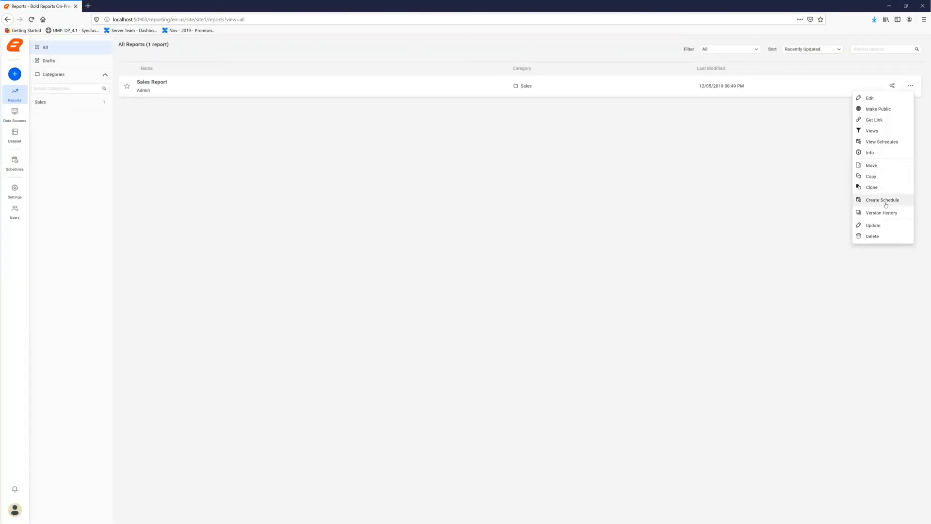
left_click(883, 200)
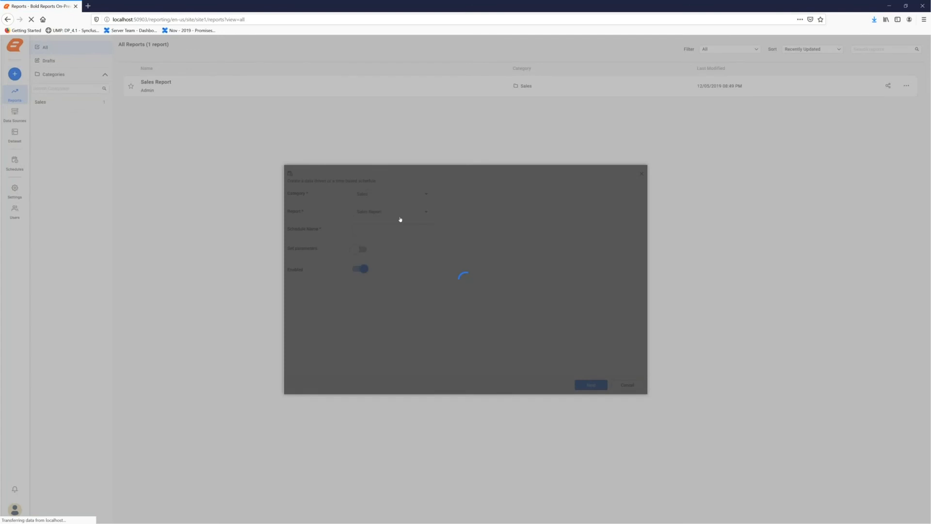
left_click(371, 217)
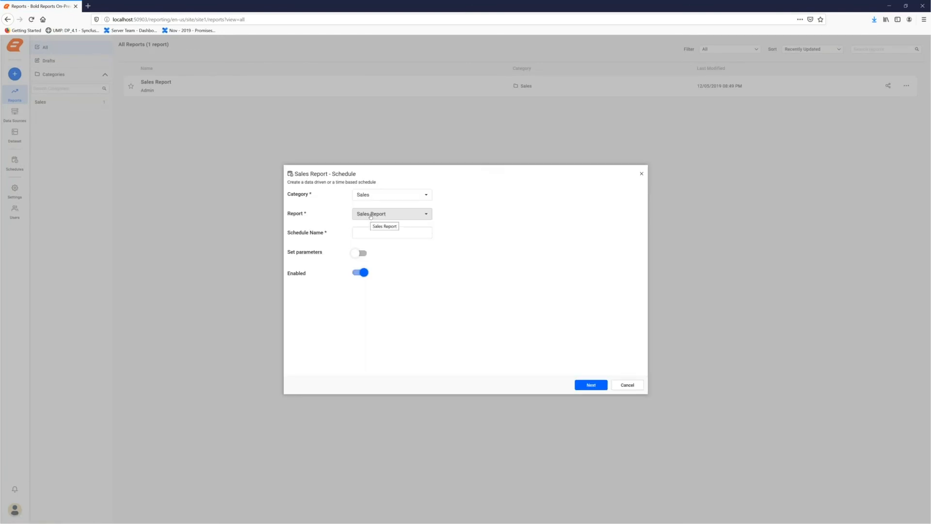
left_click(373, 242)
left_click(362, 233)
type("Sales Report Schedu")
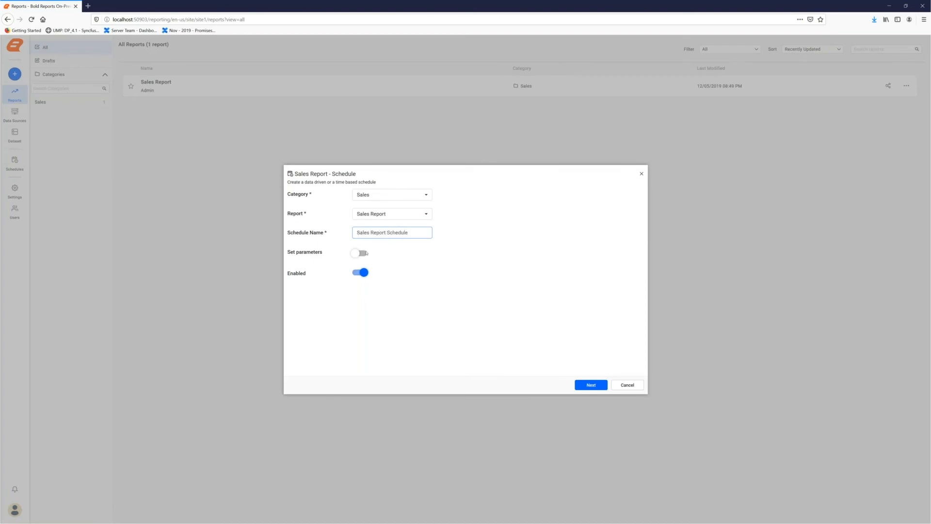
type("le")
left_click(362, 253)
left_click(592, 388)
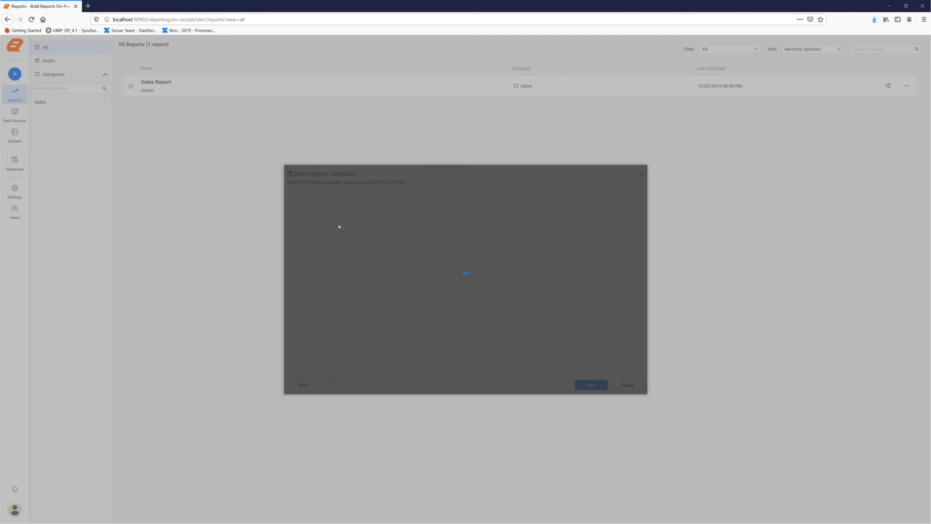
- Set the schedule's ProductCategory parameter to Components and ProductSubcategory to Bottom Brackets, and continue
left_click(374, 201)
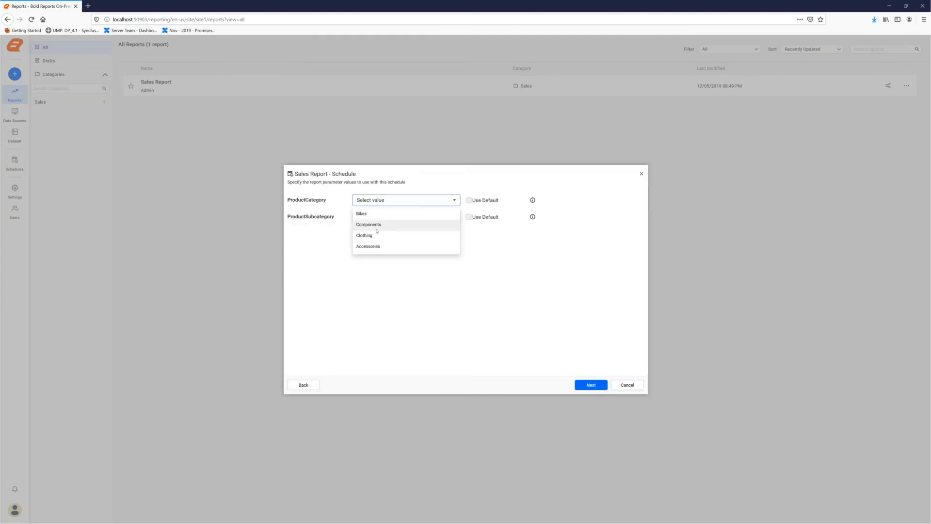
left_click(388, 224)
left_click(407, 216)
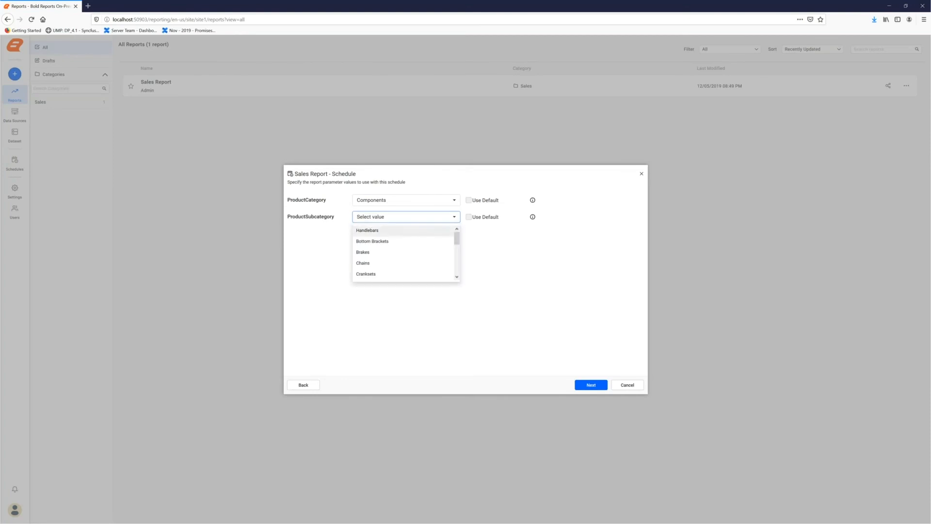
left_click(389, 245)
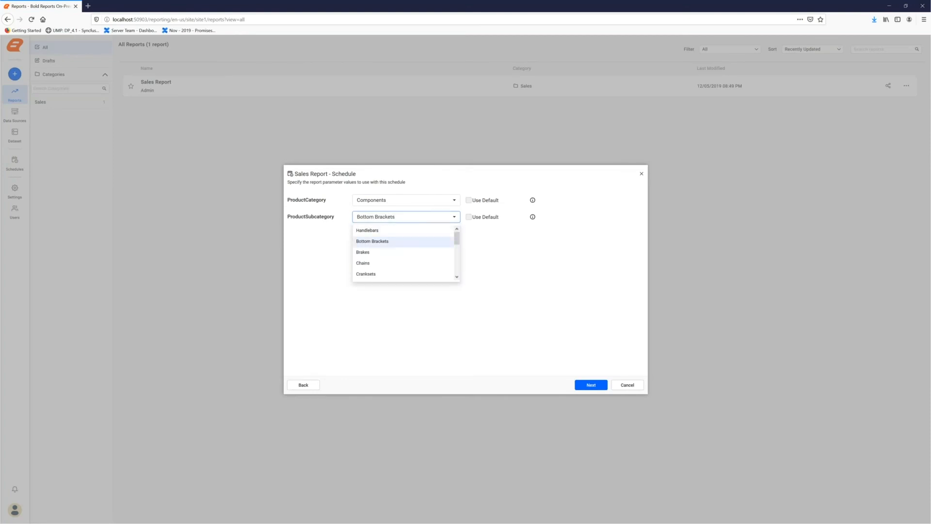
left_click(518, 259)
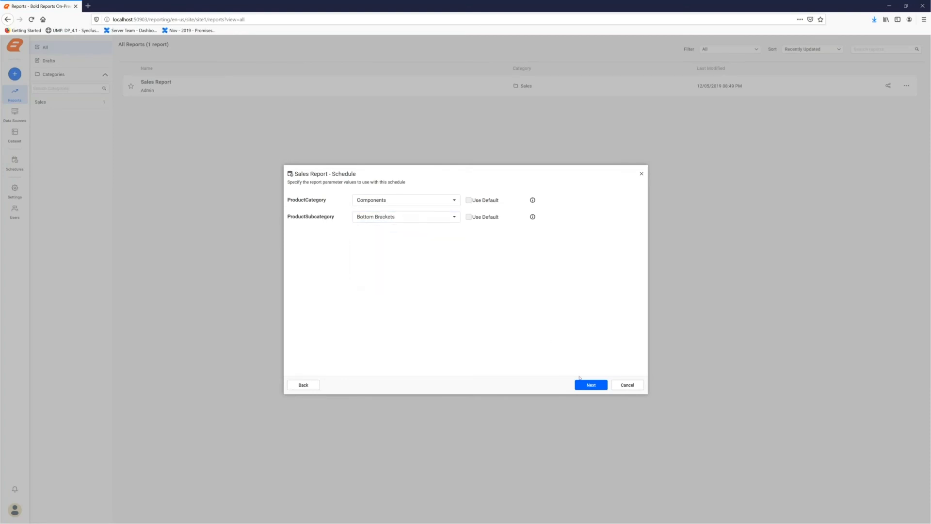
left_click(582, 385)
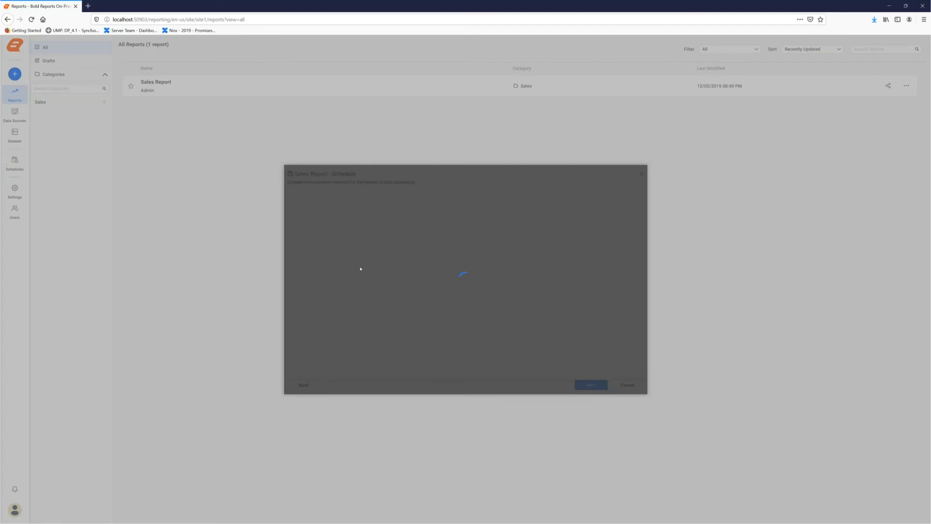
- Set the schedule to recur Monthly with a start time of 9:00 AM on 12/05/2019, and continue
left_click(401, 196)
left_click(362, 244)
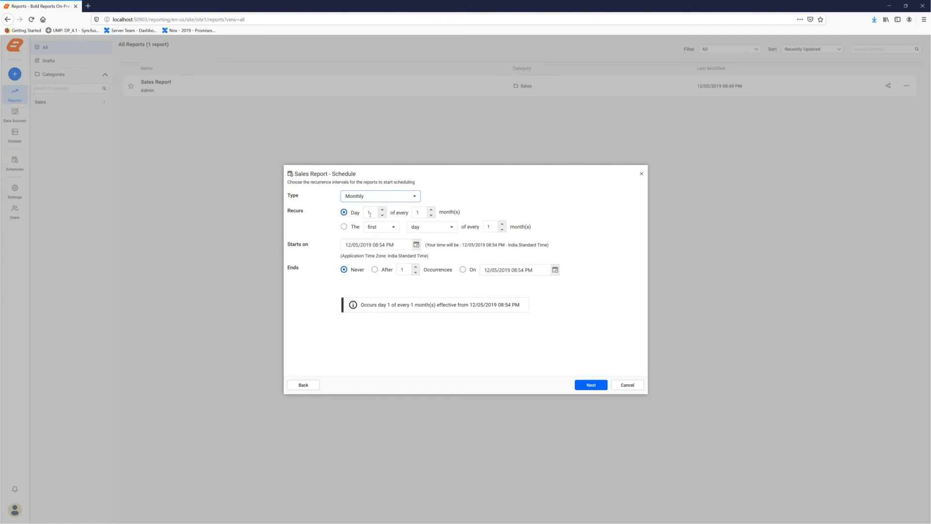
left_click(417, 245)
scroll(456, 289, "up", 6)
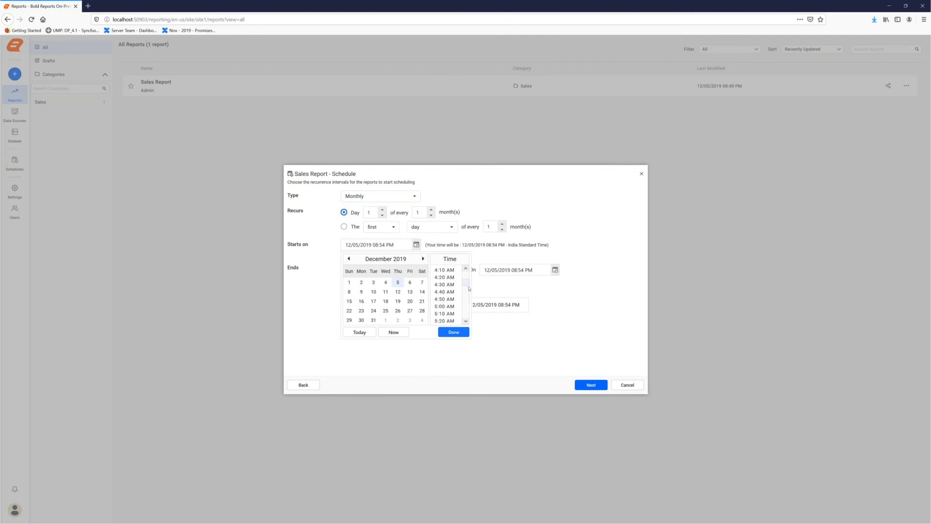
scroll(446, 273, "up", 8)
scroll(446, 272, "up", 2)
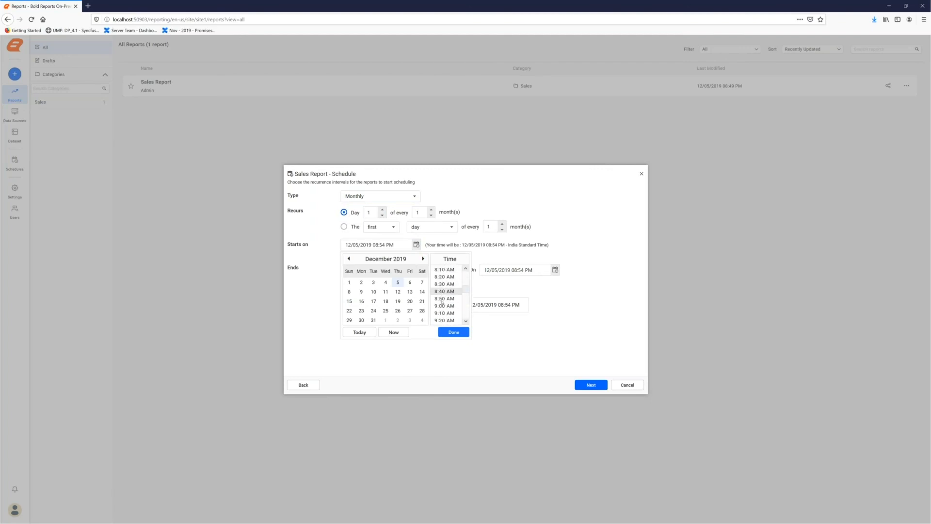
left_click(444, 294)
left_click(454, 332)
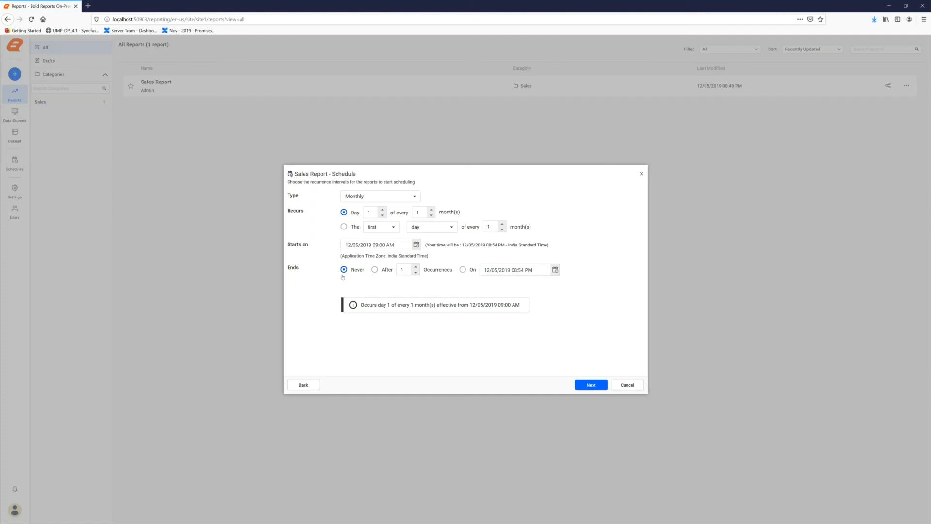
left_click(591, 384)
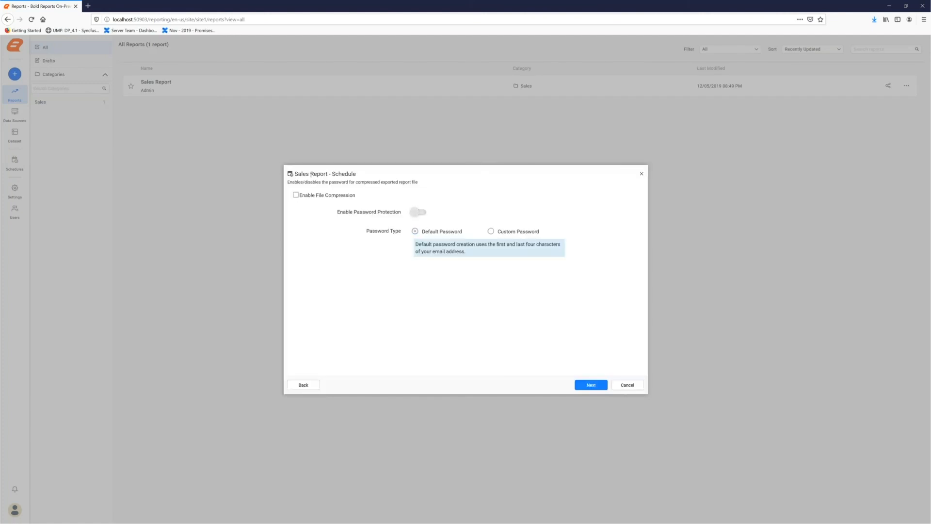
- Enable file compression with password protection for the exported report file, and continue
left_click(295, 196)
left_click(421, 212)
left_click(591, 386)
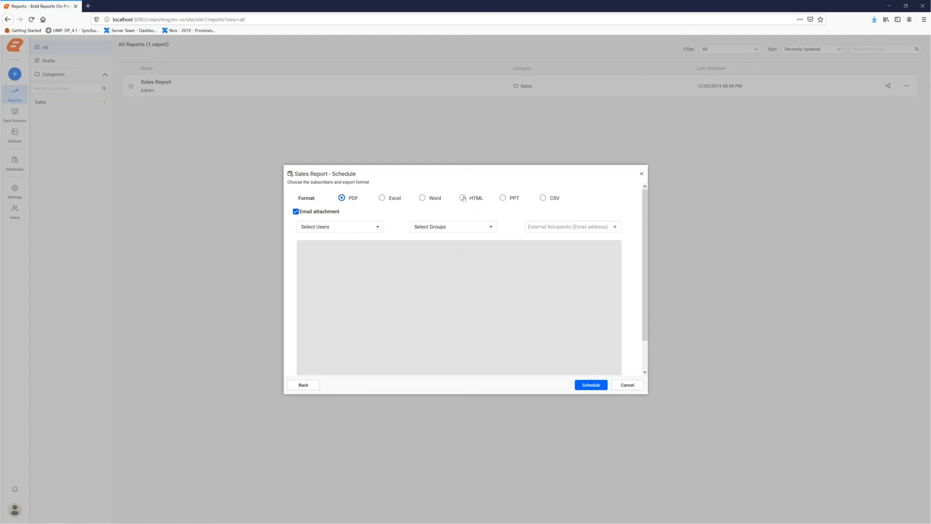
- Choose HTML as the schedule's export format and add the Sales group as a subscriber
left_click(463, 198)
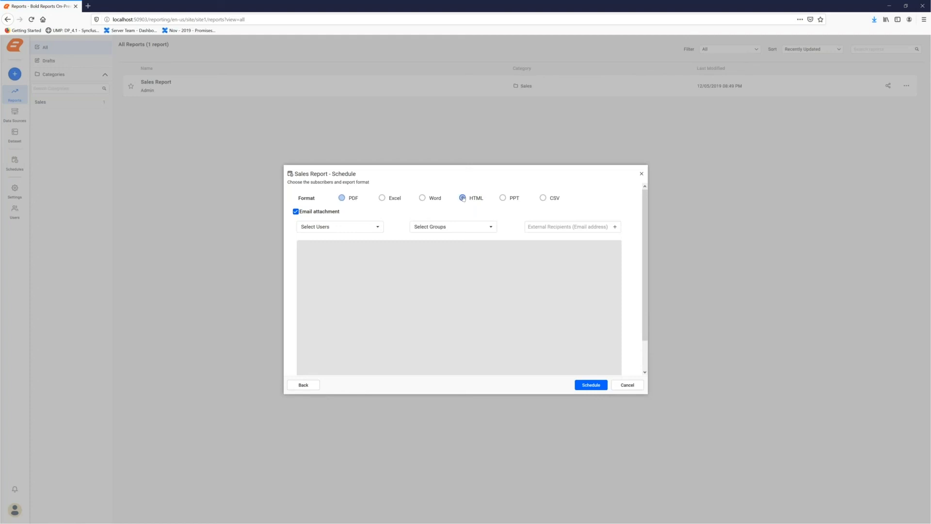
left_click(430, 227)
left_click(425, 268)
- Add an external recipient's email address to the subscribers and save the schedule
left_click(552, 236)
left_click(551, 227)
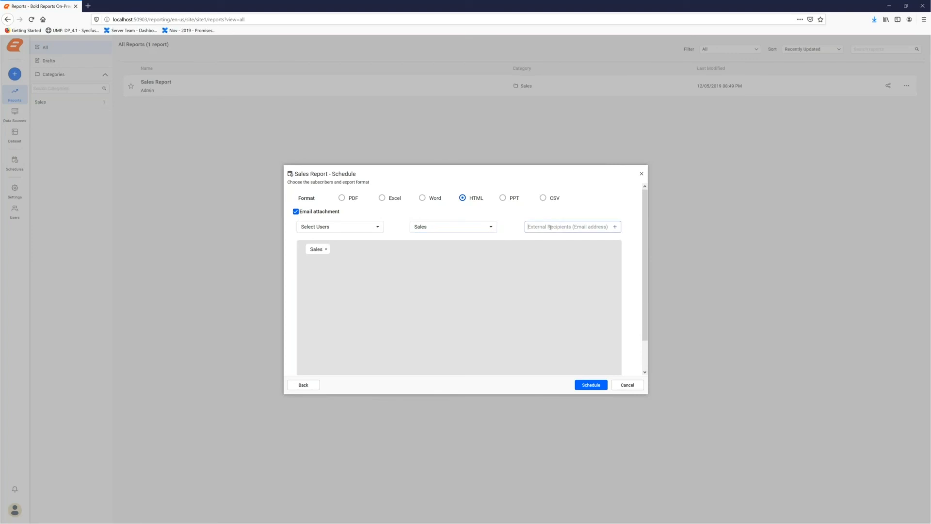
left_click(615, 227)
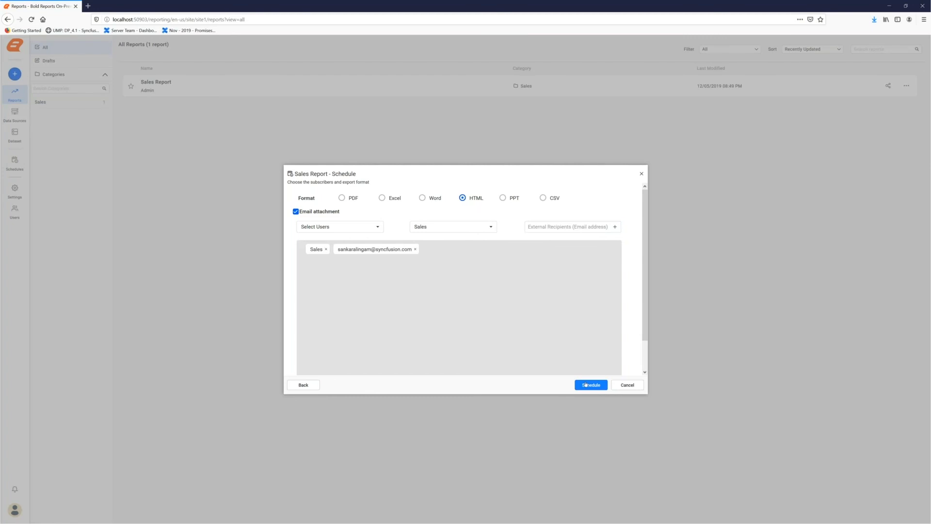
left_click(586, 385)
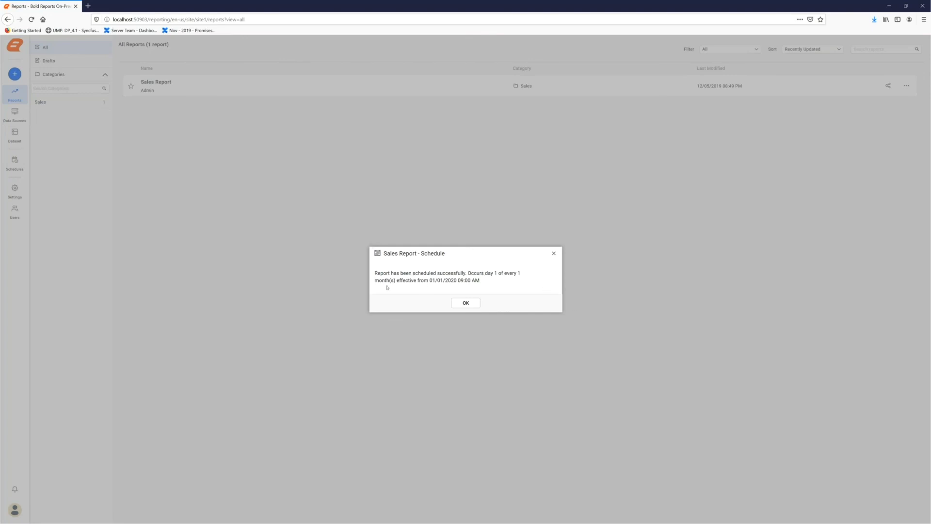
left_click(465, 303)
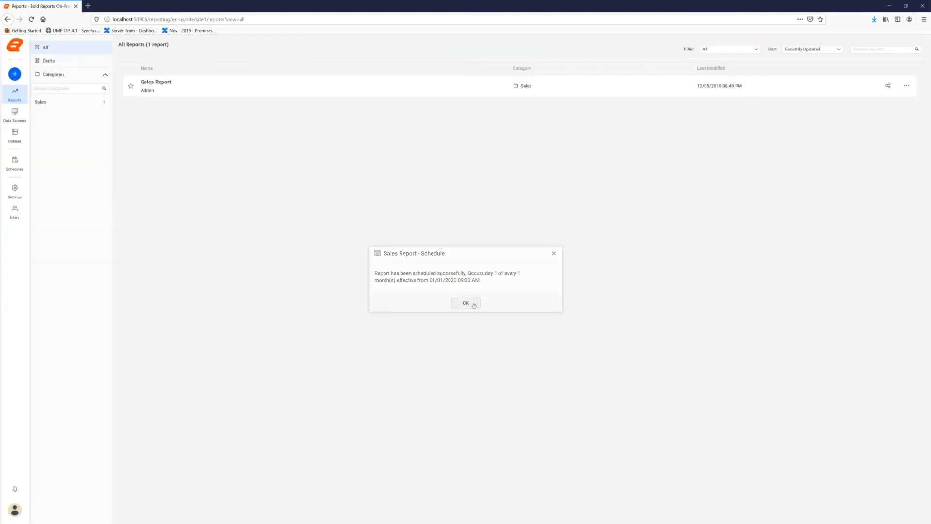
- Open the Sales Report and view it for ProductCategory Accessories and ProductSubcategory Fenders
left_click(214, 88)
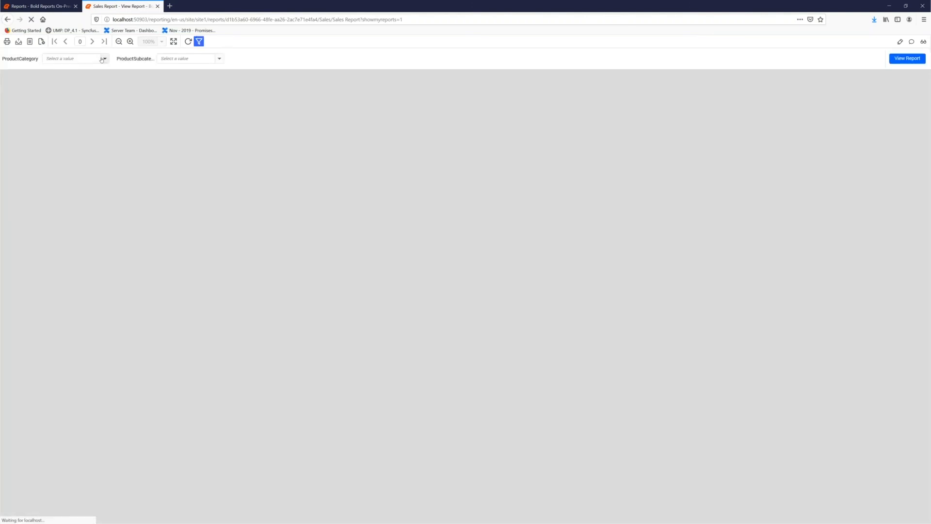
left_click(103, 59)
left_click(64, 98)
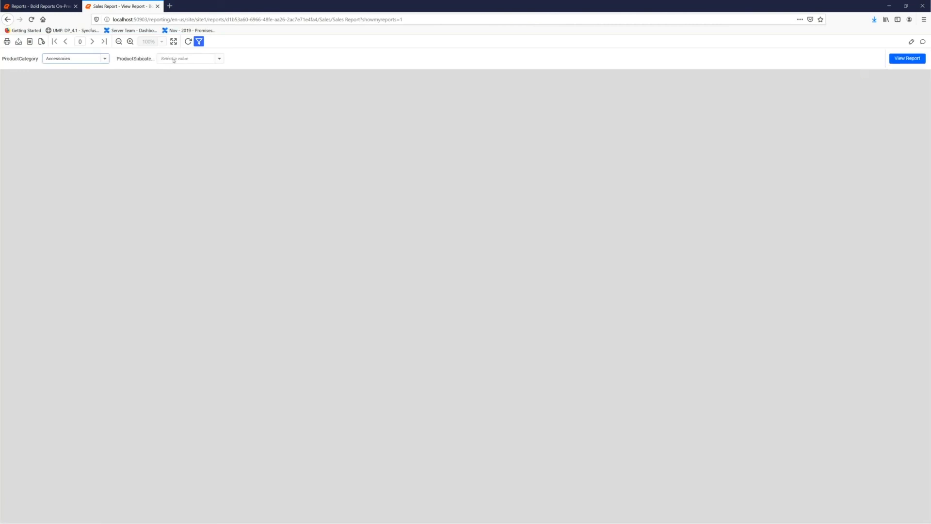
left_click(173, 58)
left_click(181, 108)
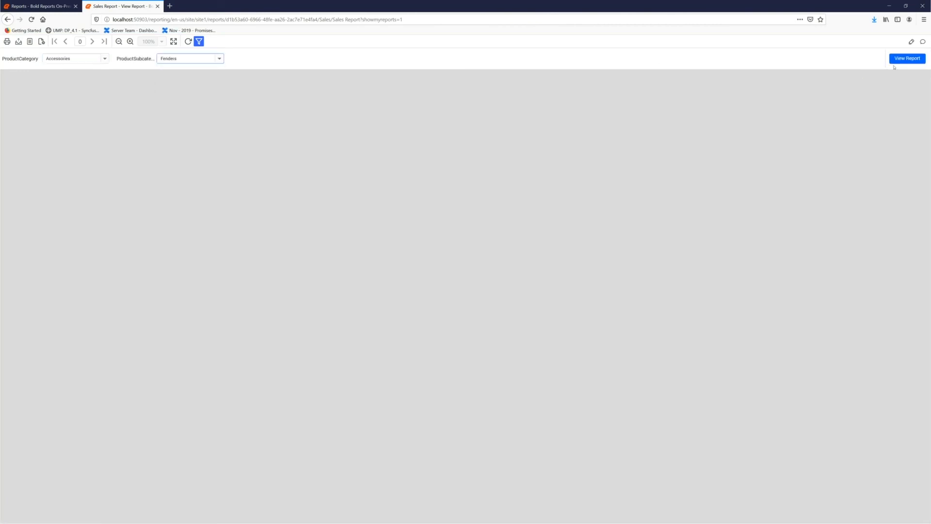
left_click(906, 59)
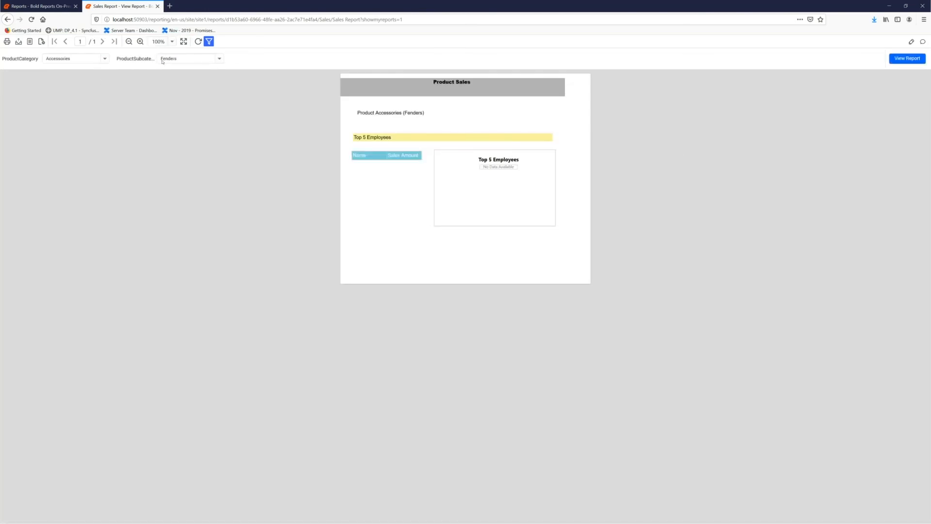
- View the report again with ProductCategory Bikes and ProductSubcategory Touring Bikes
left_click(77, 59)
left_click(54, 80)
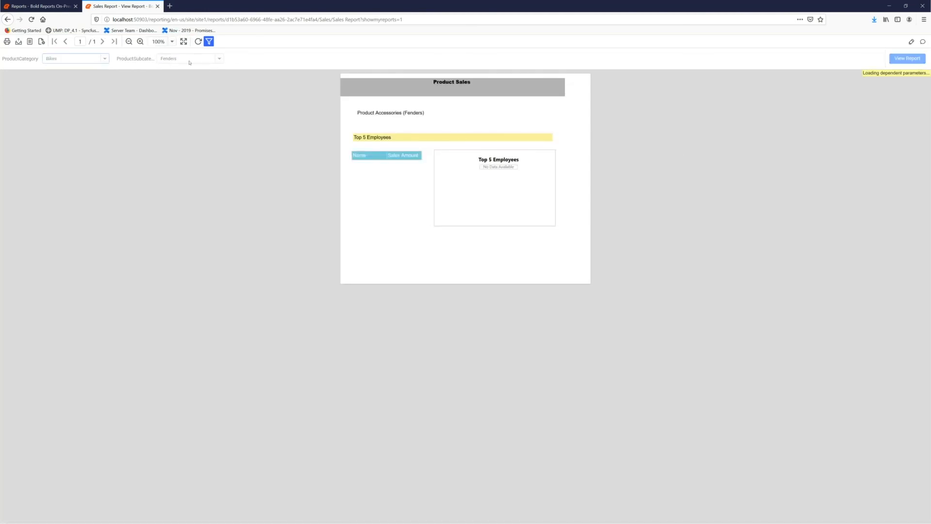
left_click(189, 59)
left_click(184, 89)
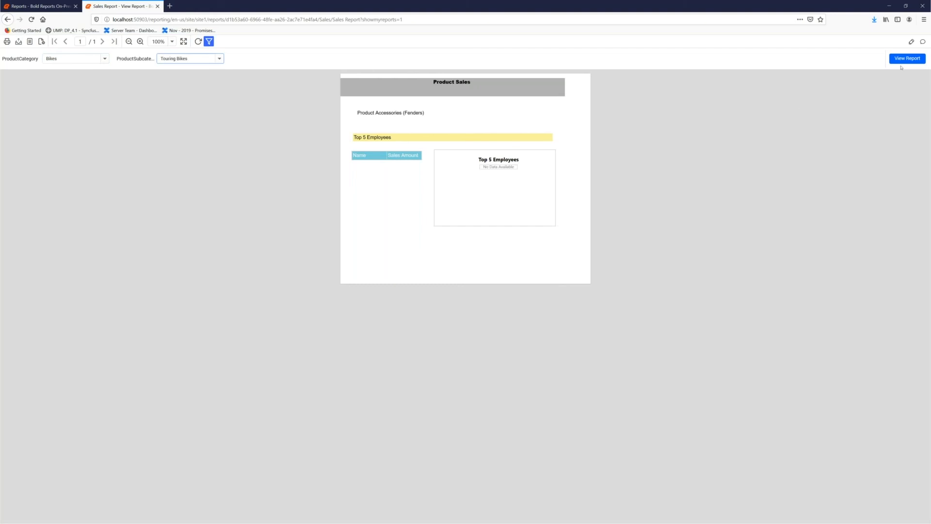
left_click(902, 59)
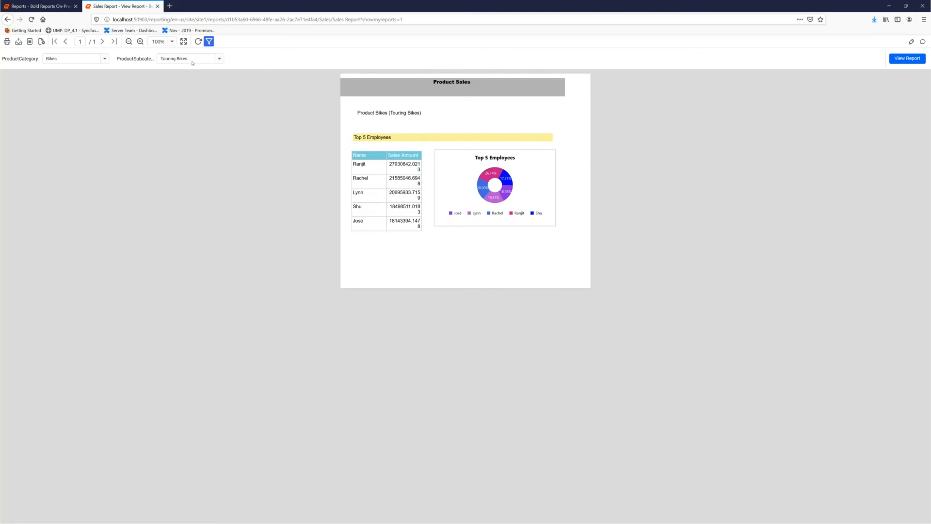
- Open the Sales Report in the report designer and start editing the ProductCategory parameter
left_click(913, 43)
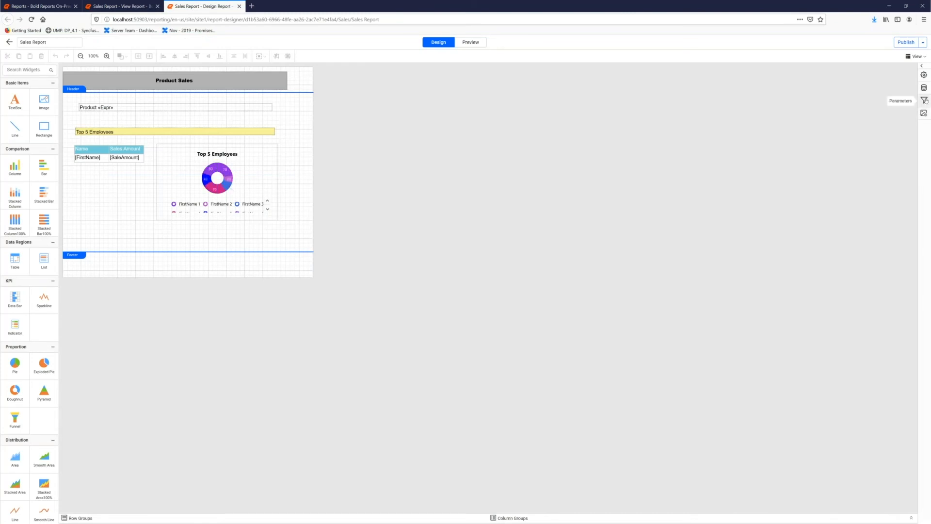
left_click(925, 101)
left_click(908, 82)
left_click(891, 90)
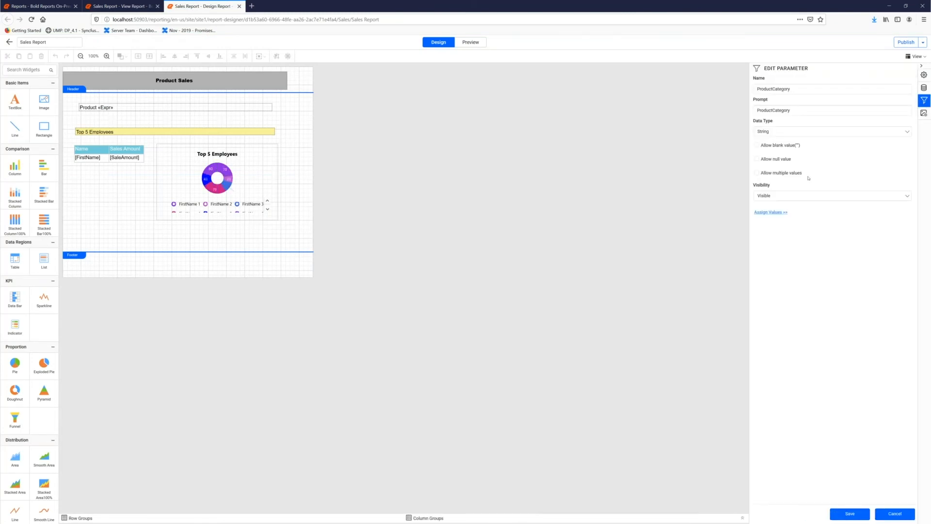
- Add a specified default value that selects Bikes to the ProductCategory parameter and save the parameter
left_click(772, 211)
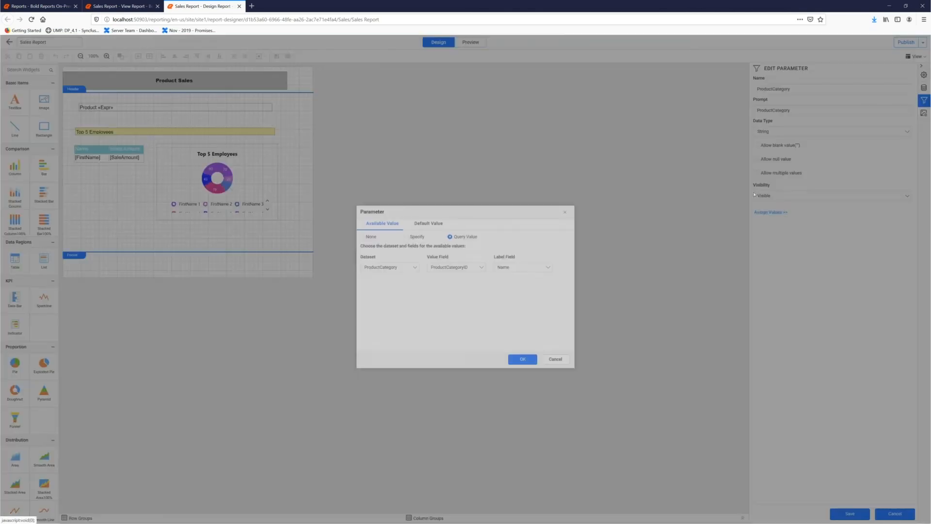
left_click(425, 227)
left_click(415, 238)
left_click(561, 247)
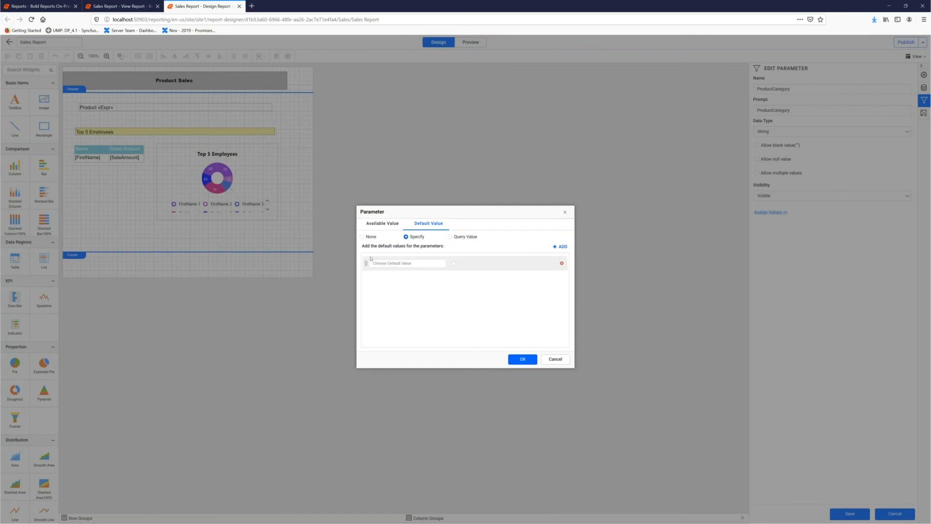
left_click(520, 360)
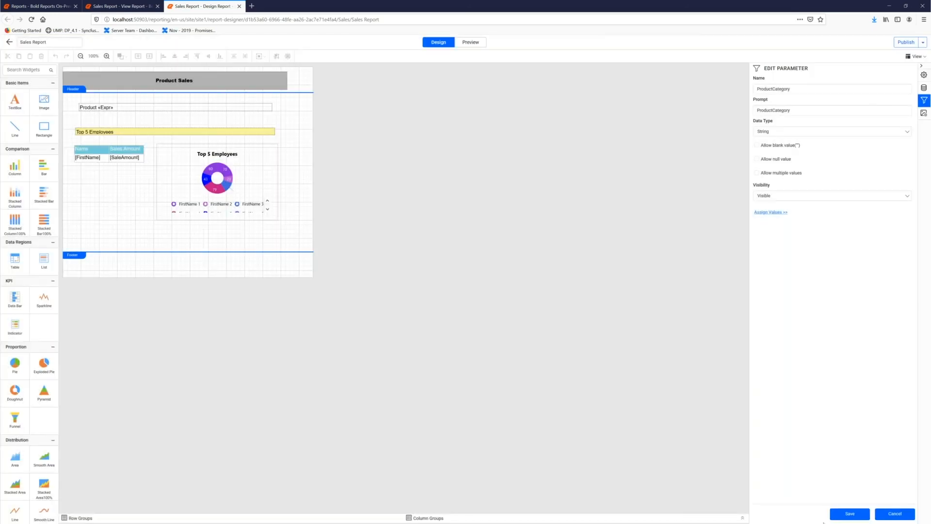
left_click(838, 512)
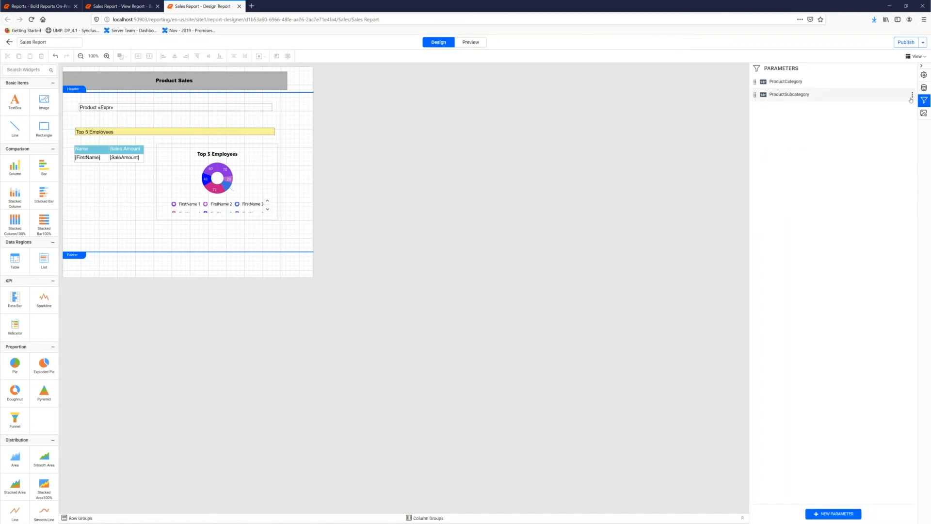
- Edit the ProductSubcategory parameter to use a specified default value of 2 and save it
left_click(912, 95)
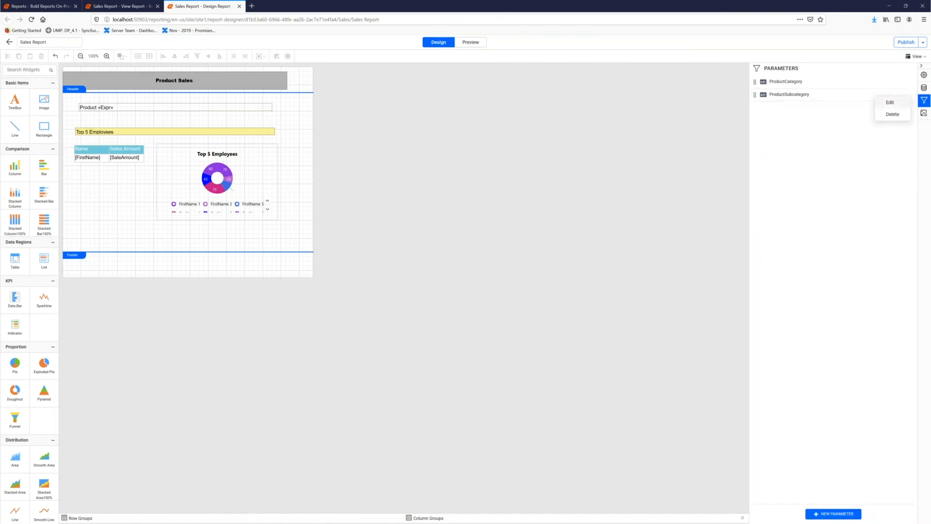
left_click(889, 102)
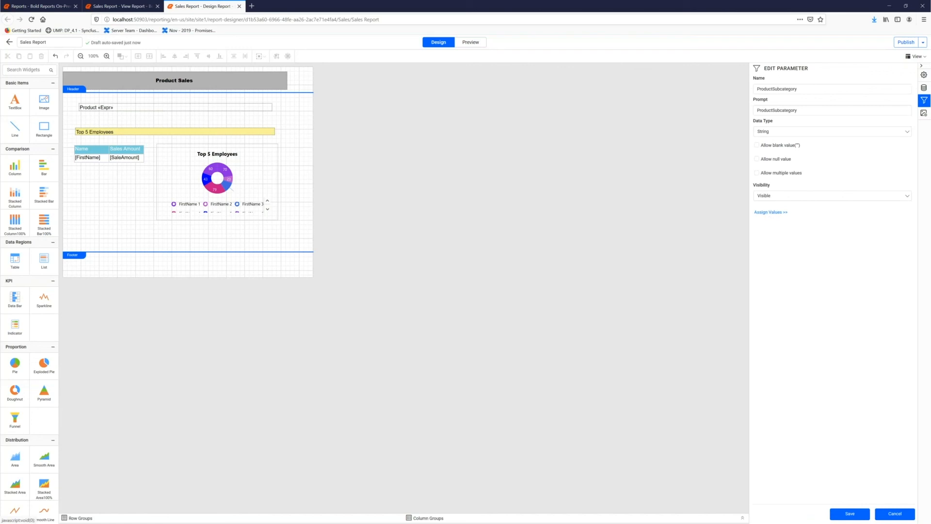
left_click(771, 212)
left_click(429, 224)
left_click(417, 237)
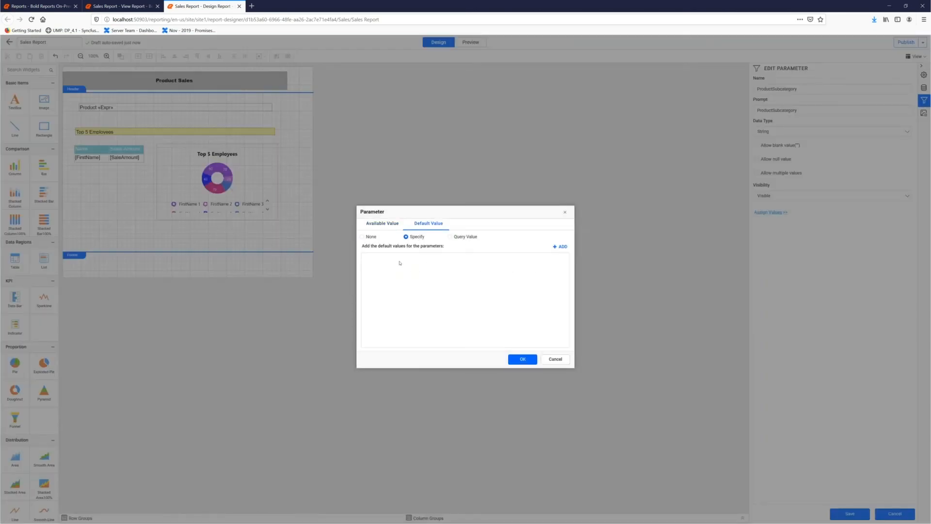
left_click(561, 247)
left_click(408, 263)
type("2")
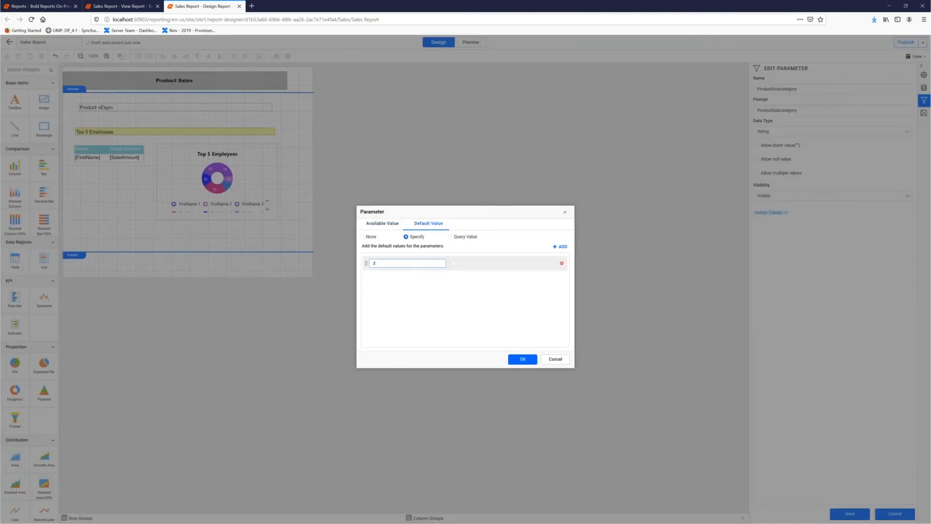
left_click(523, 360)
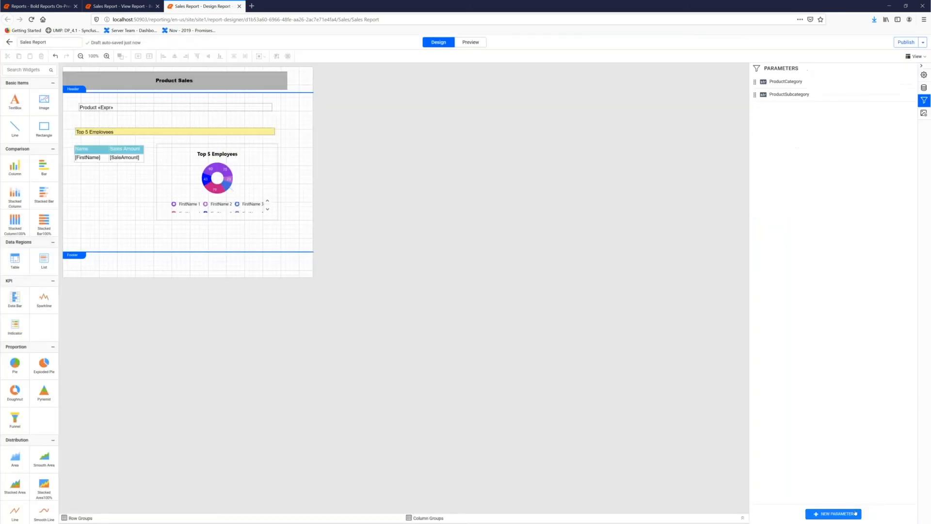
- Preview the report with its default parameter values and reload the Sales Report in the viewer
left_click(470, 44)
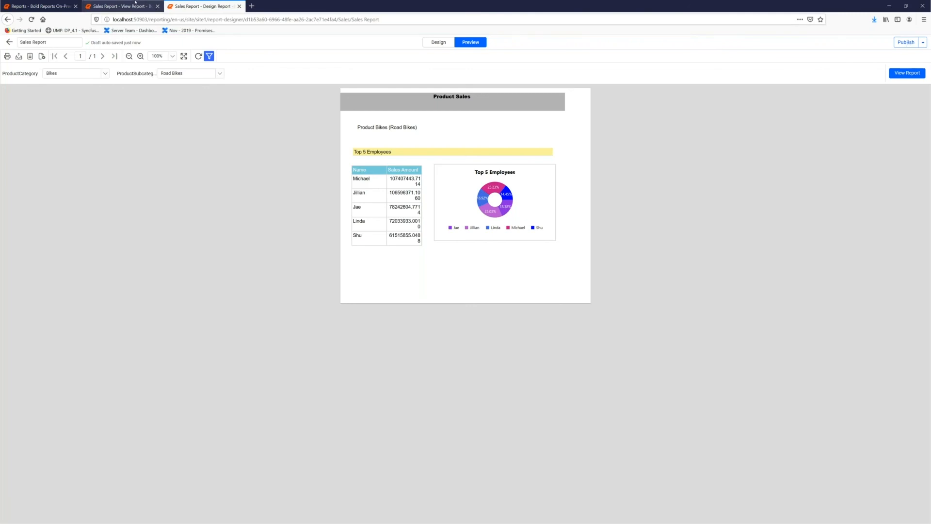
left_click(136, 4)
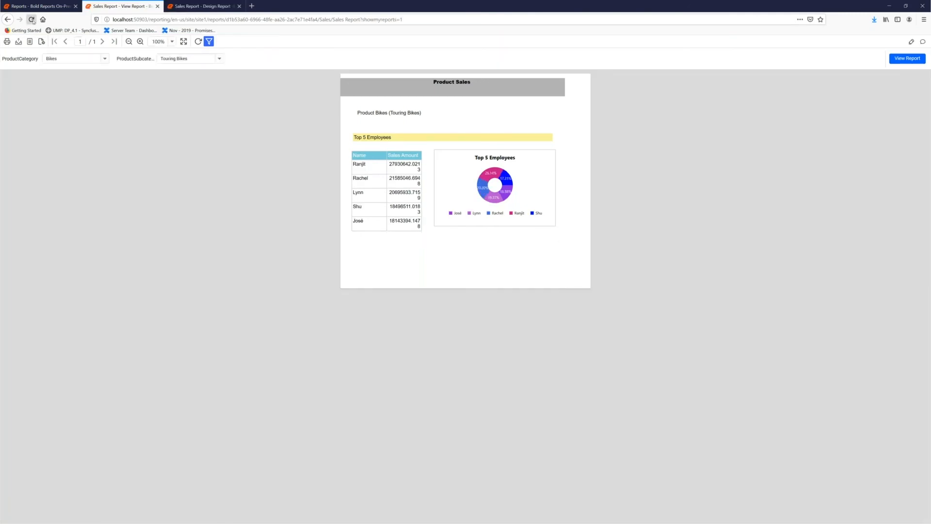
left_click(32, 20)
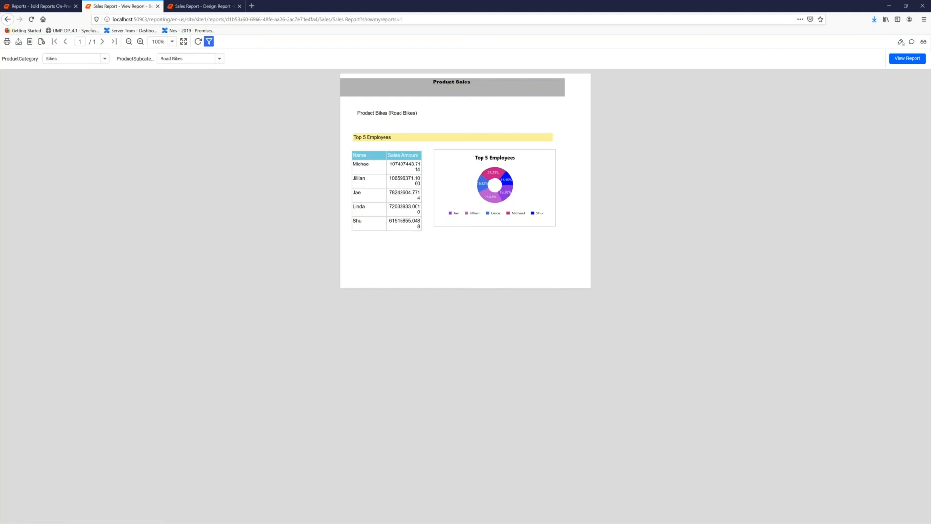
left_click(912, 42)
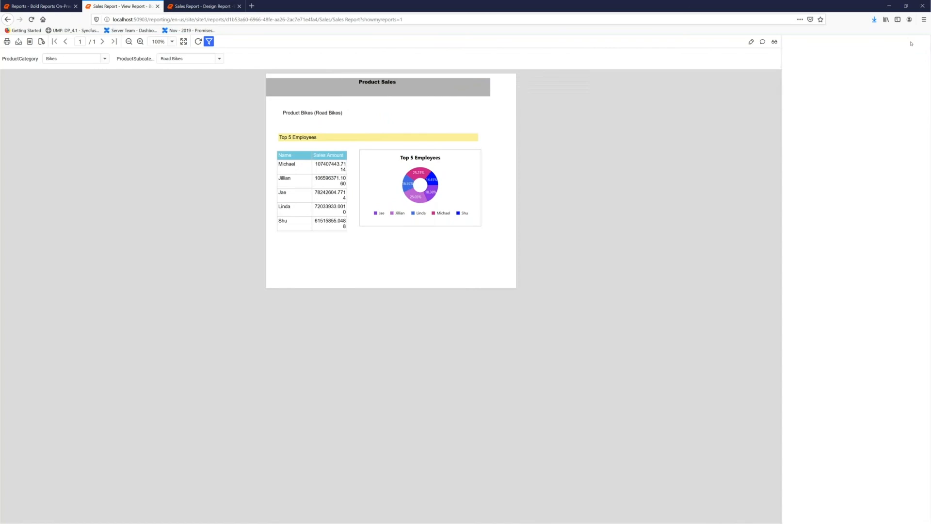
type("Hi @ sale")
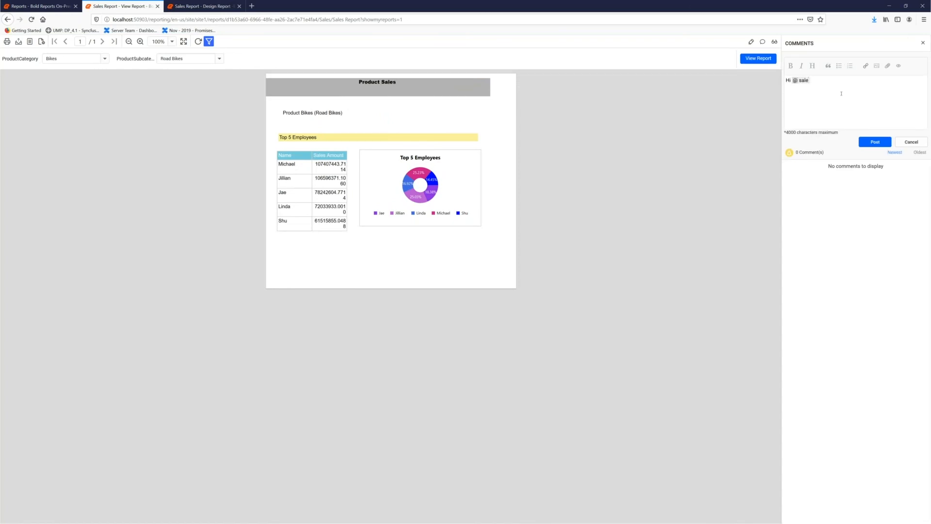
key("Return")
key("Return")
type("Find the s")
type("als")
type("s report ")
type("here")
left_click(873, 143)
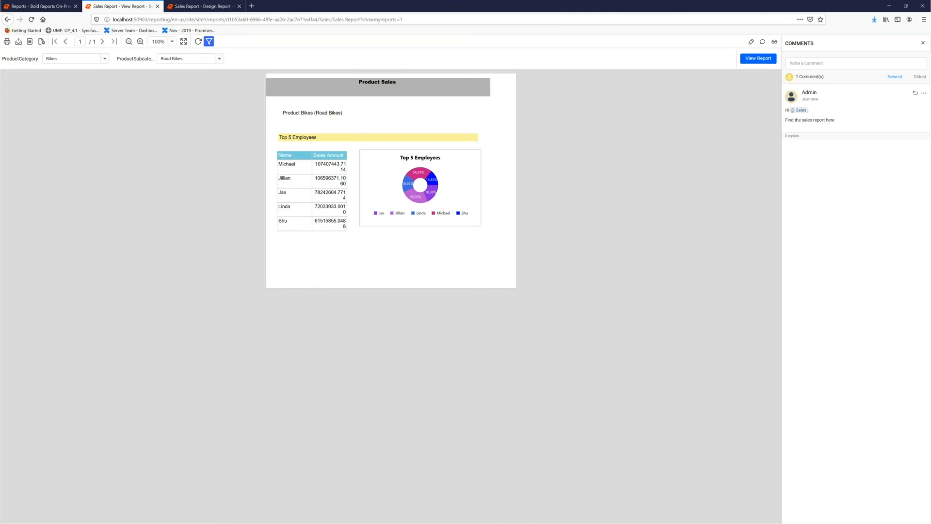
- Return to the list of all reports and view the notifications
left_click(25, 6)
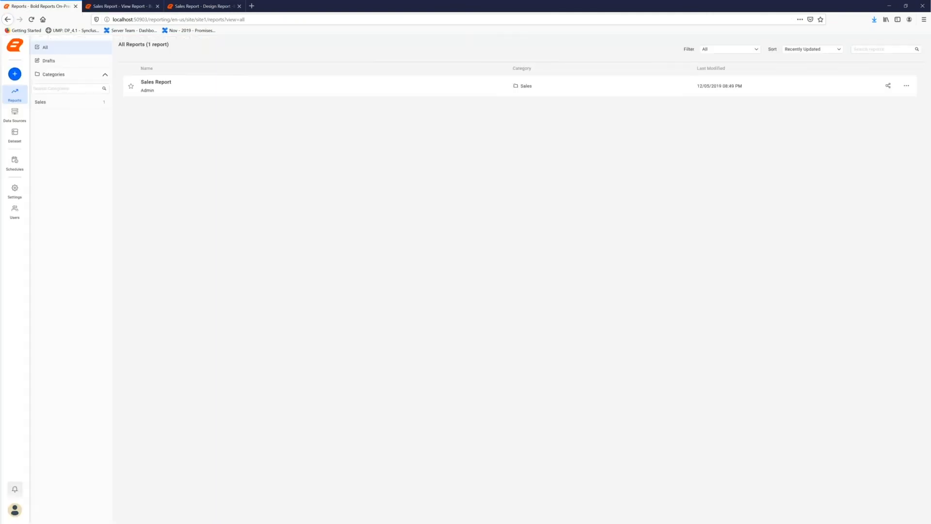
left_click(14, 489)
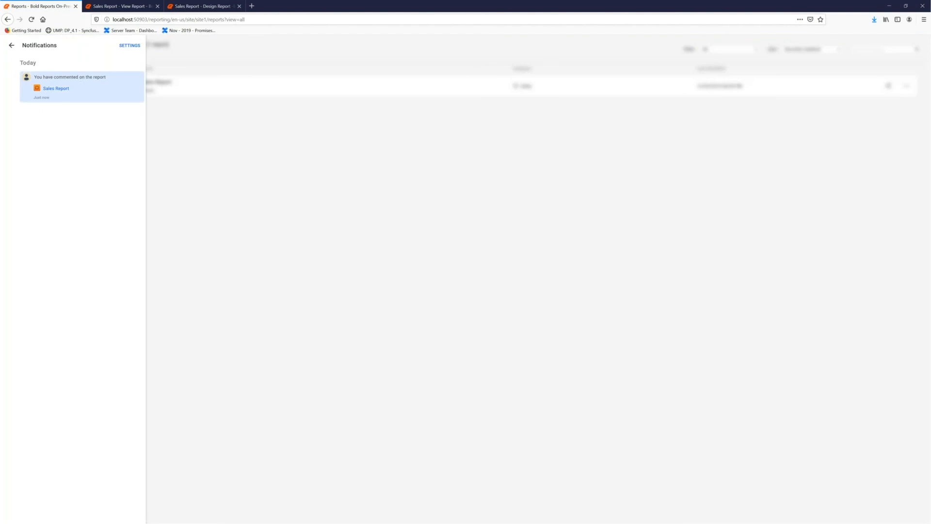